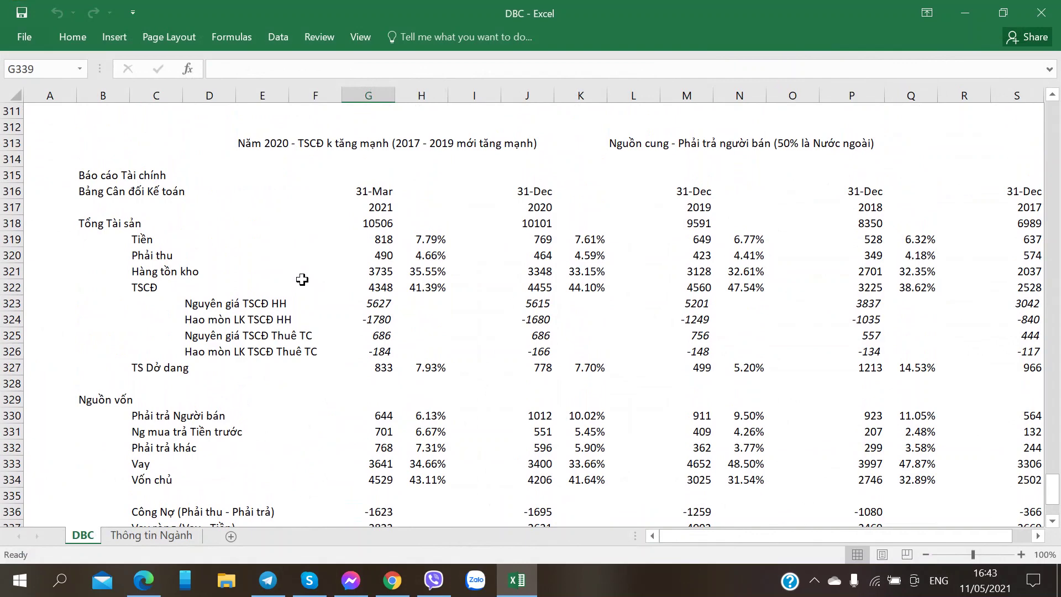
Examine the TS Dở dang row across all reporting years from 2021 back to 2017
click(744, 367)
key(Right)
key(Right)
key(Right)
key(Right)
key(Right)
key(Right)
key(Right)
key(Right)
key(Right)
key(Right)
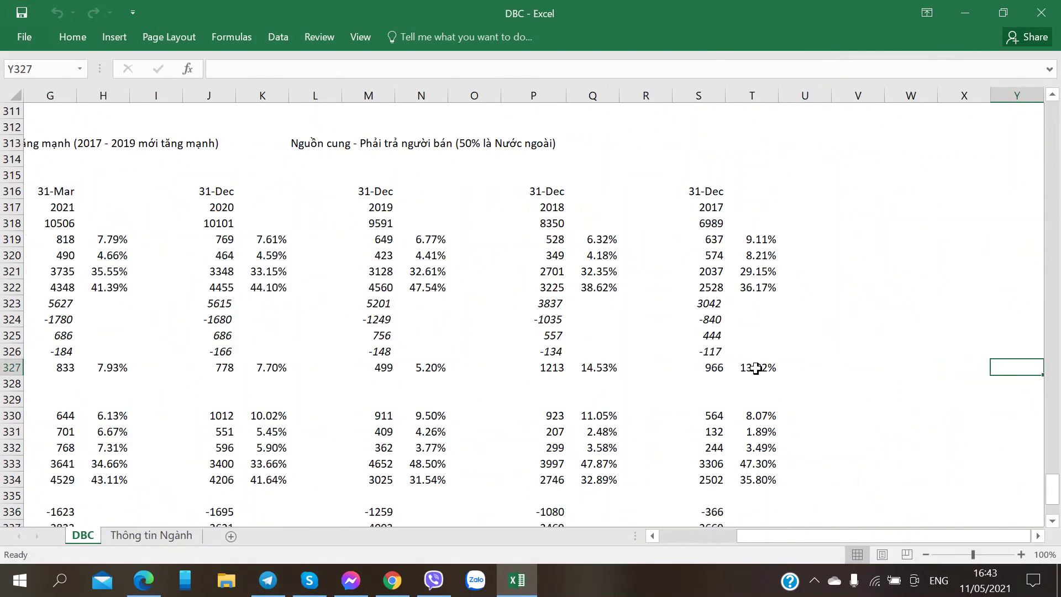
key(Left)
key(Left)
key(Left)
key(Left)
key(Left)
key(Left)
key(Left)
key(Left)
key(Left)
key(Left)
key(Left)
key(Left)
key(Left)
key(Left)
key(Left)
key(Left)
key(Left)
key(Left)
key(Left)
key(Left)
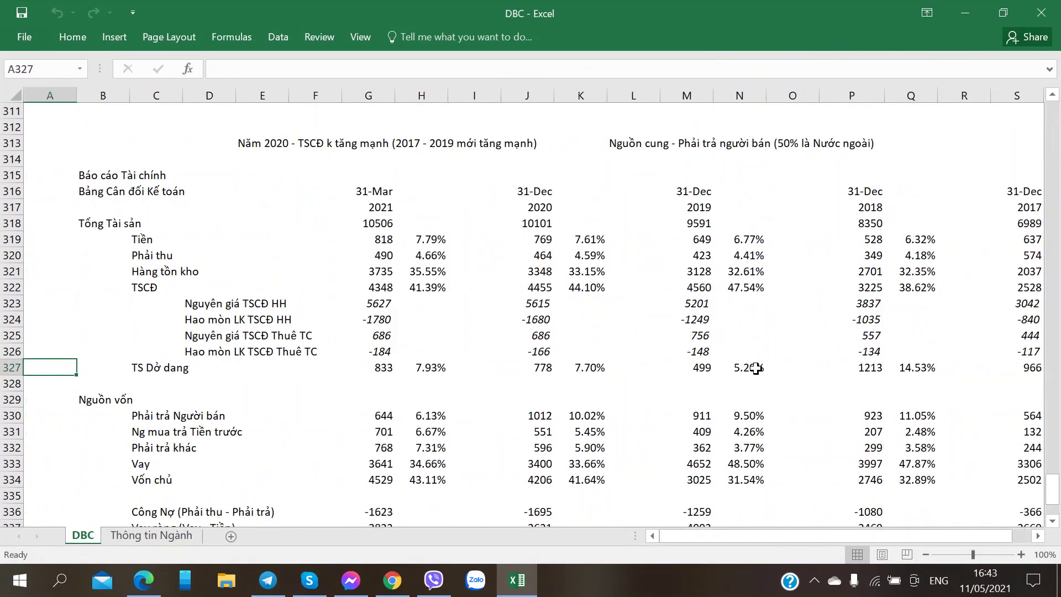
Review the Vay ròng (Vay - Tiền) figures in row 337 across the years 2021 to 2017
scroll(765, 359, down, 2)
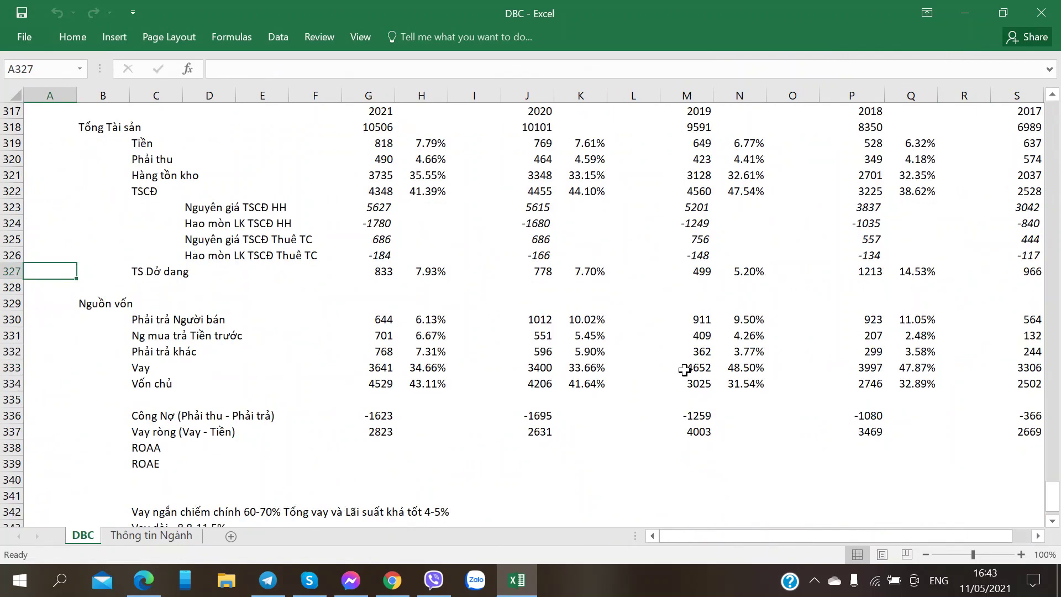
click(381, 432)
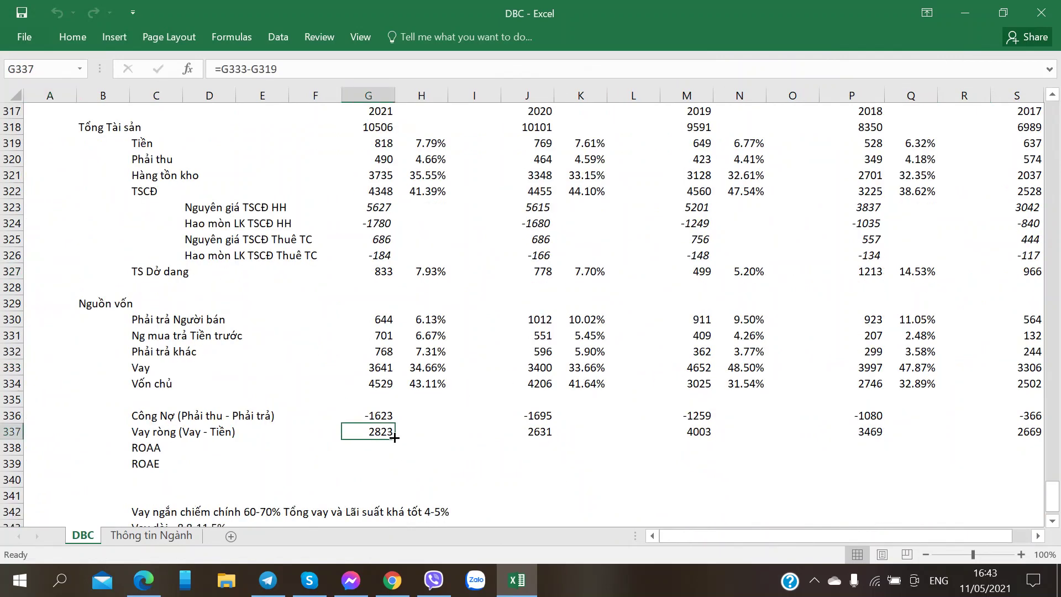
key(Right)
key(Right)
key(Right)
key(Right)
key(Right)
key(Right)
key(Right)
key(Right)
key(Right)
key(Right)
key(Right)
key(Right)
key(Right)
key(Right)
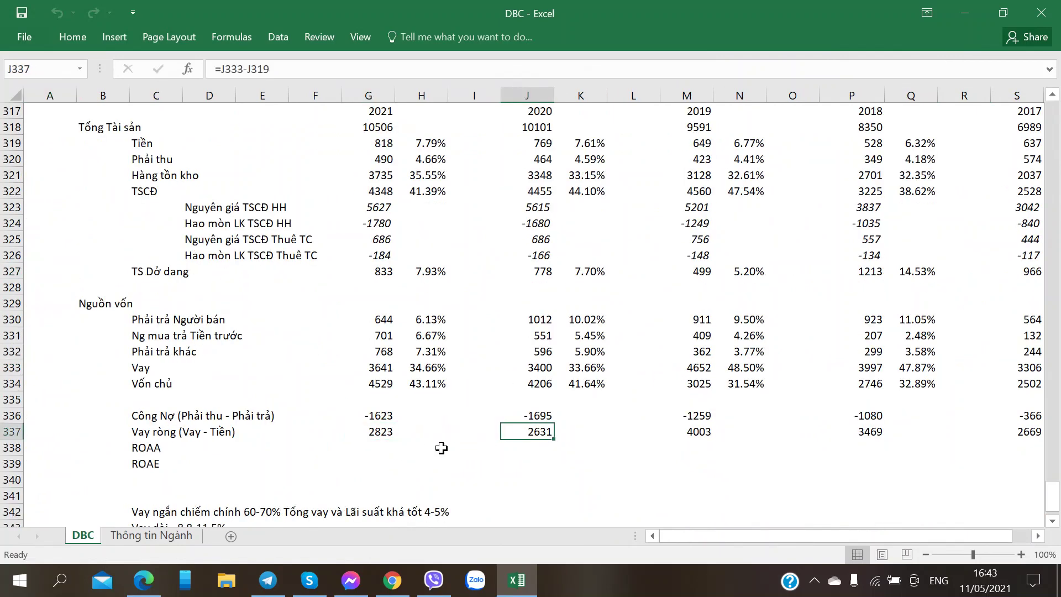
key(Left)
key(Left)
key(Left)
key(Left)
key(Left)
key(Left)
key(Left)
key(Left)
key(Left)
key(Left)
key(Left)
key(Left)
key(Left)
key(Left)
key(Left)
key(Left)
key(Left)
key(Left)
key(Left)
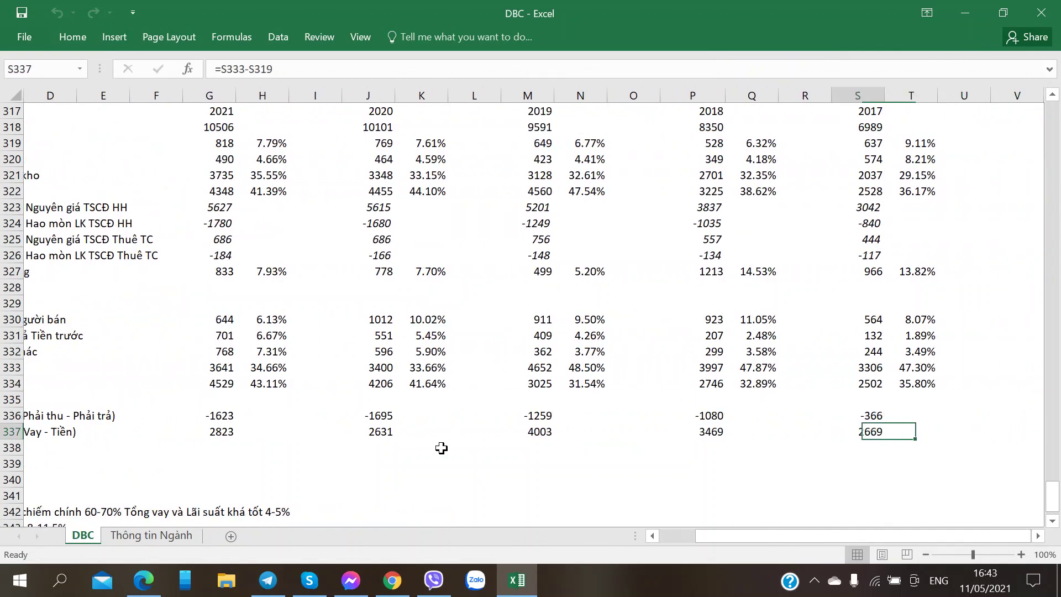
key(Right)
key(Right)
key(Right)
key(Right)
key(Right)
key(Right)
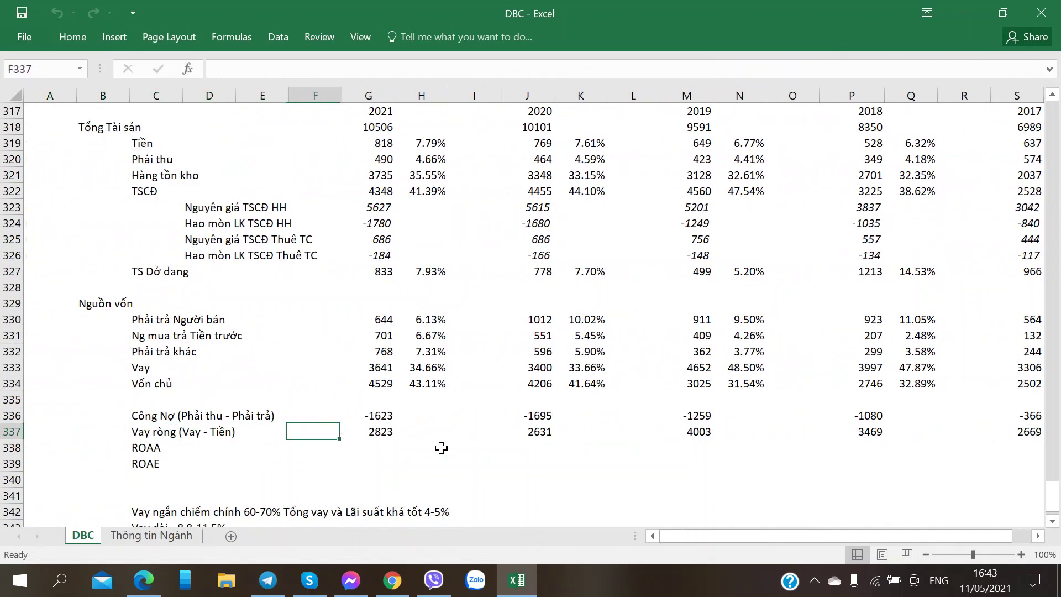
key(Left)
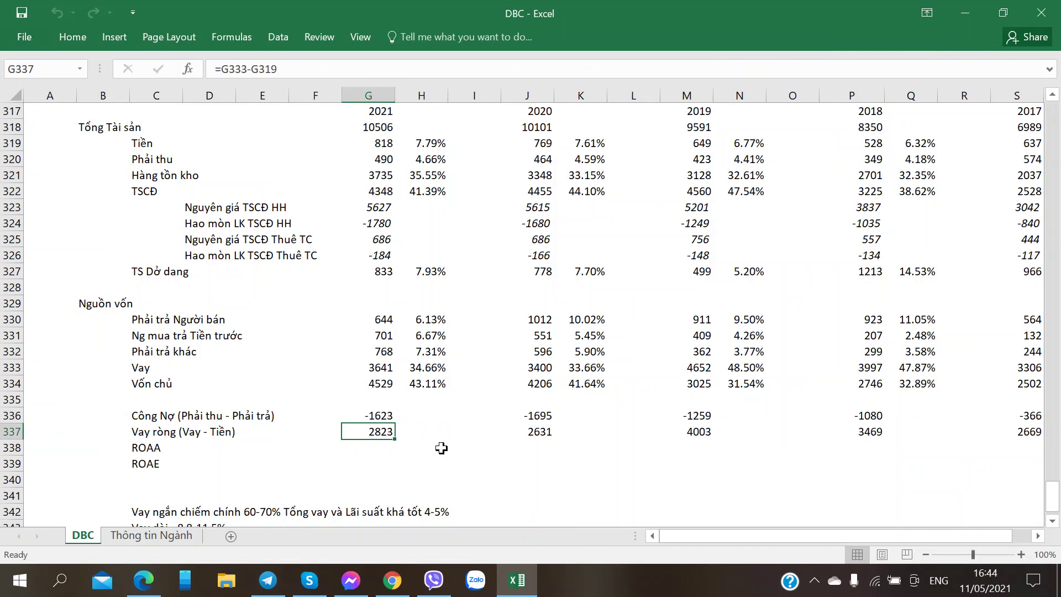
Compare the 2021 Vốn chủ figure with the Vay ròng figure in the same column
click(371, 387)
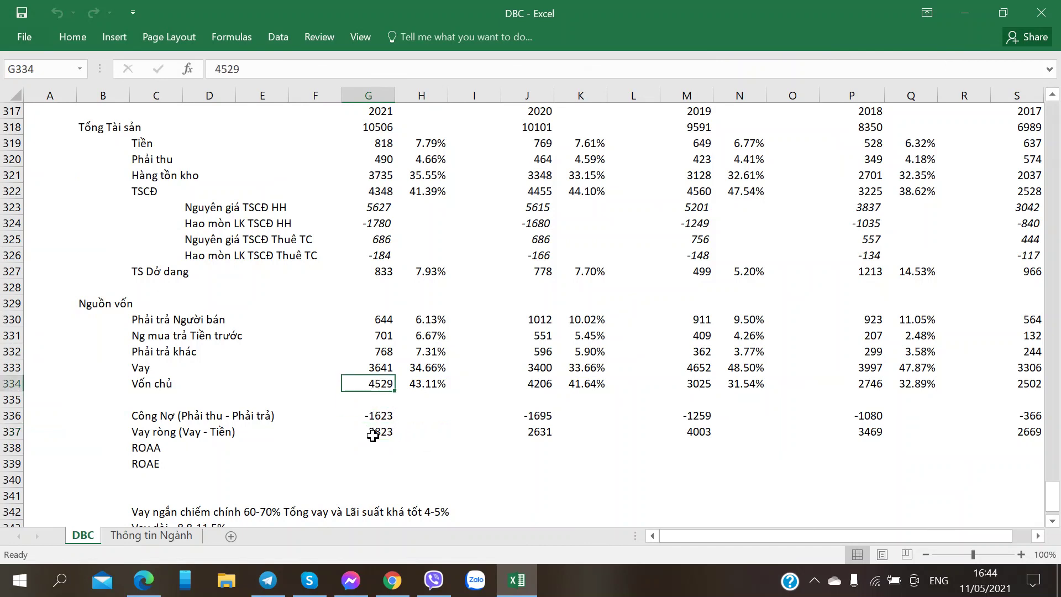
click(376, 437)
click(374, 381)
scroll(382, 423, up, 2)
scroll(381, 421, down, 1)
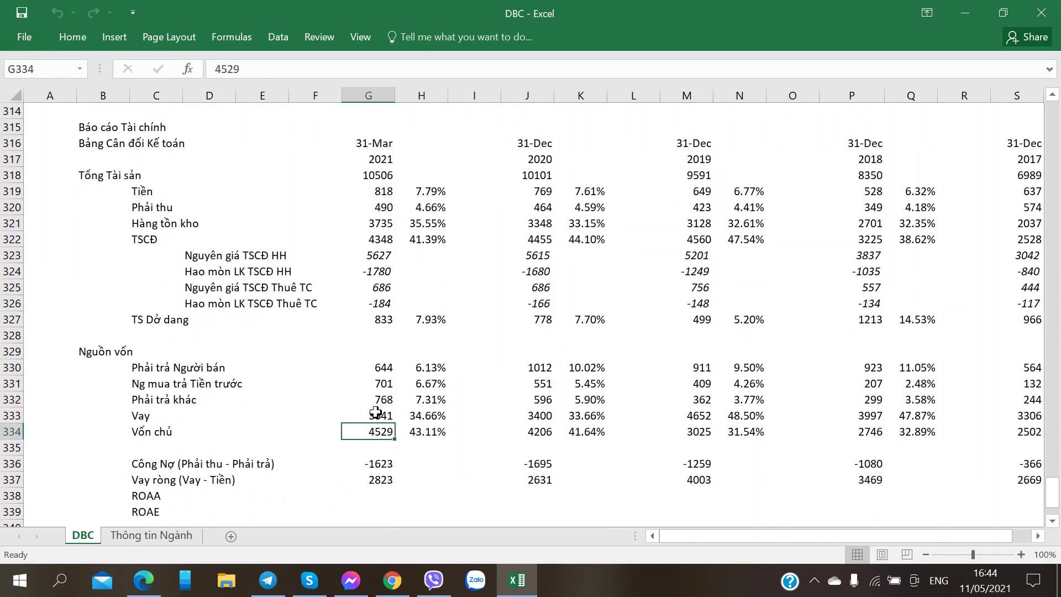
scroll(354, 402, up, 1)
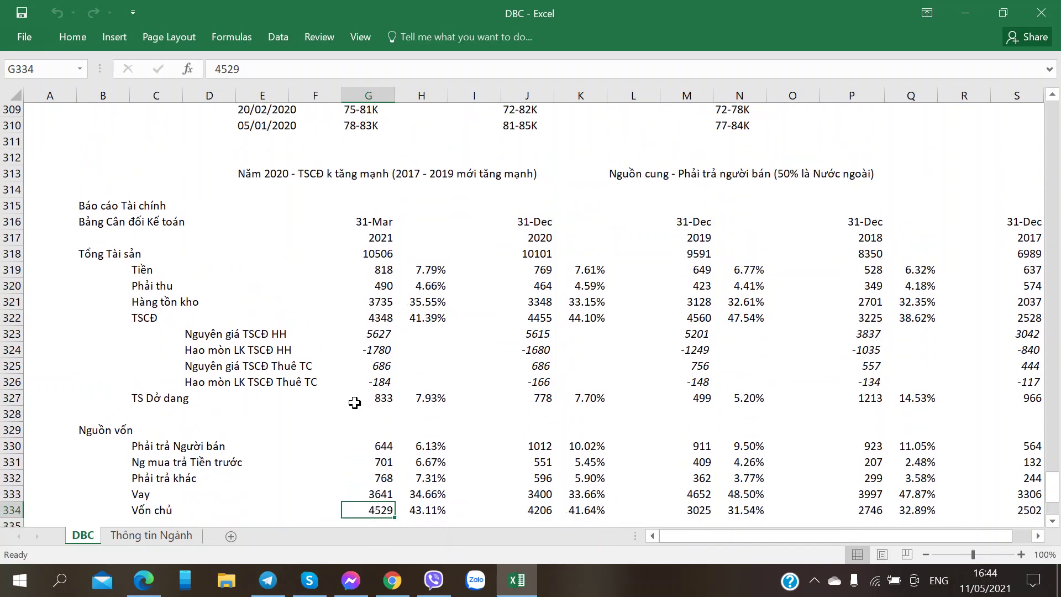
scroll(355, 403, down, 1)
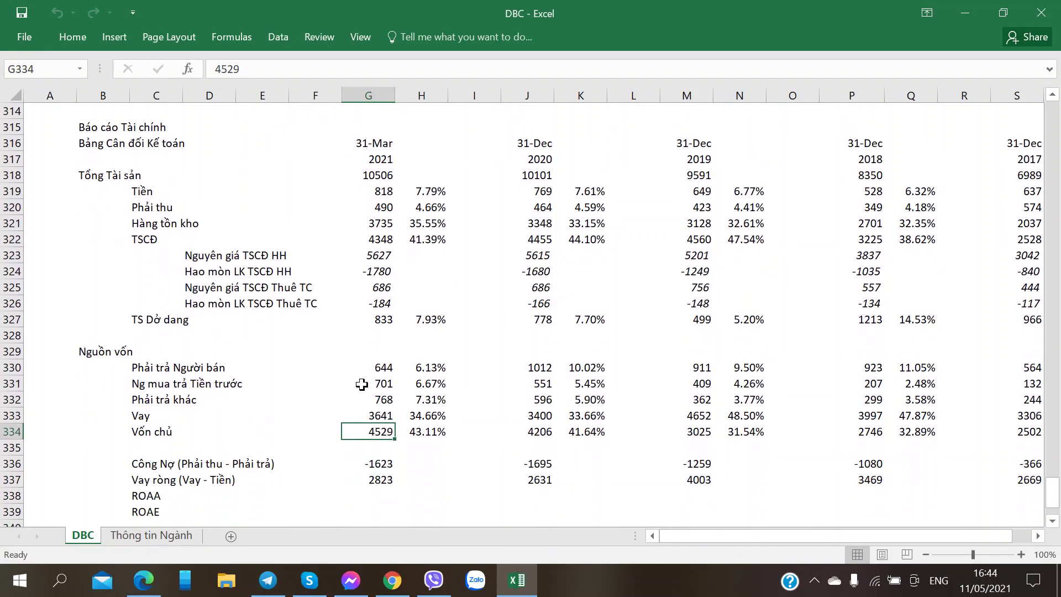
Examine the 2021 Phải trả Người bán figure against the surrounding Nguồn vốn and asset rows
click(370, 369)
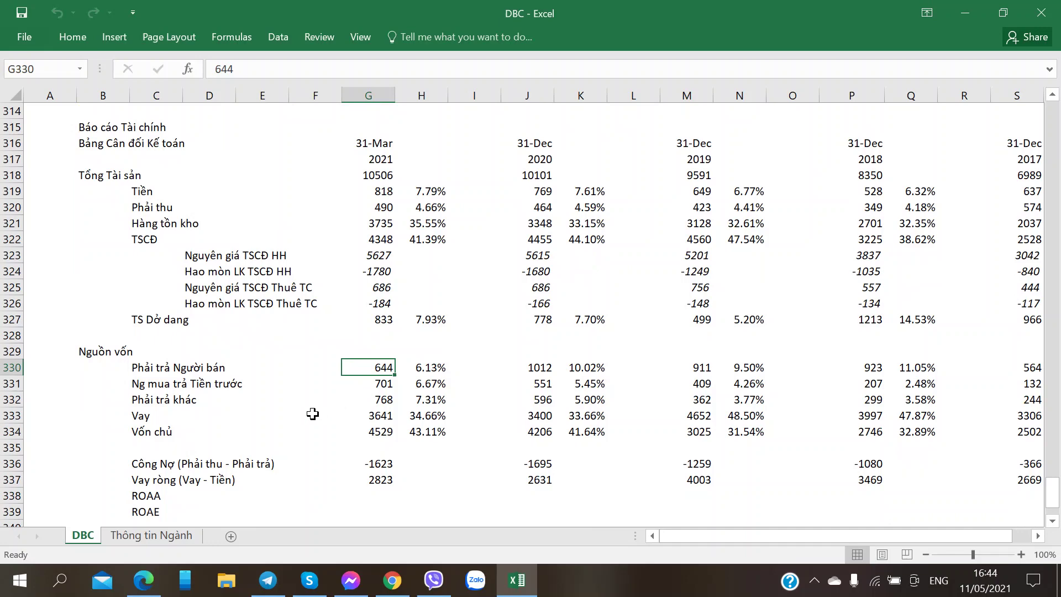
scroll(324, 433, down, 1)
scroll(287, 409, up, 2)
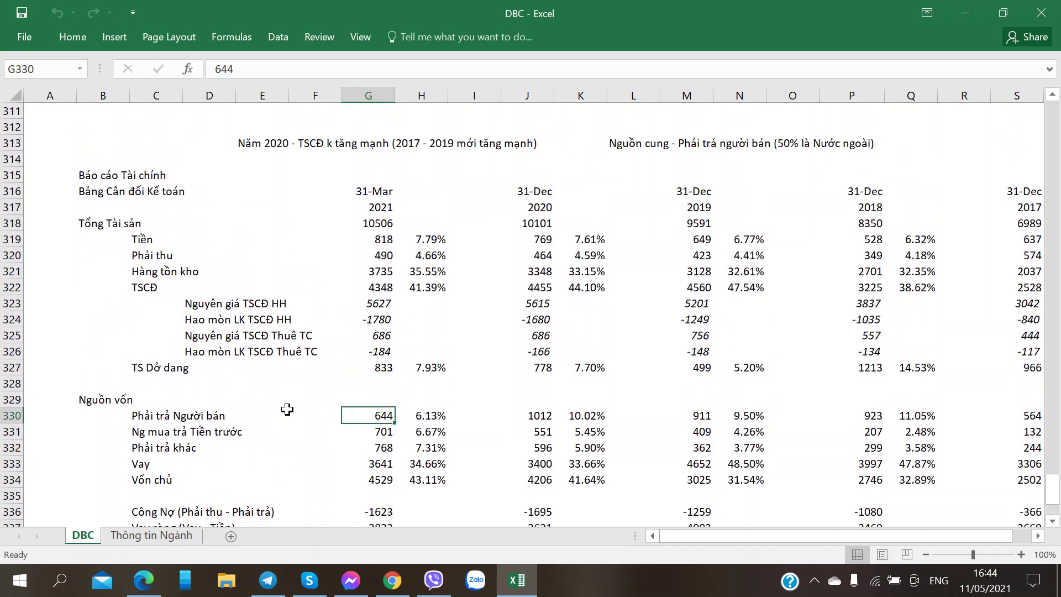
scroll(286, 410, down, 2)
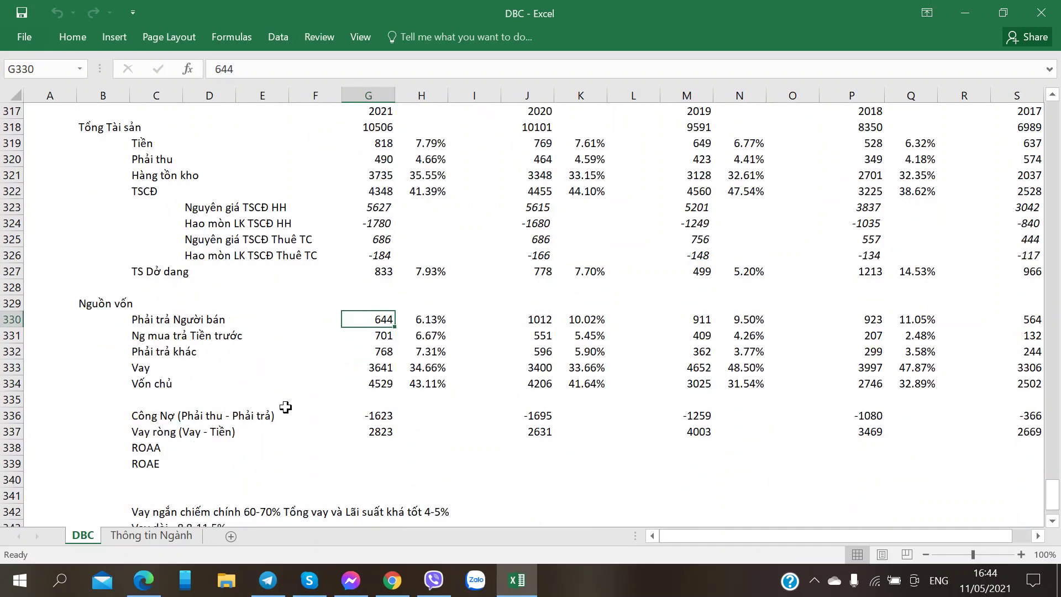
scroll(285, 407, up, 1)
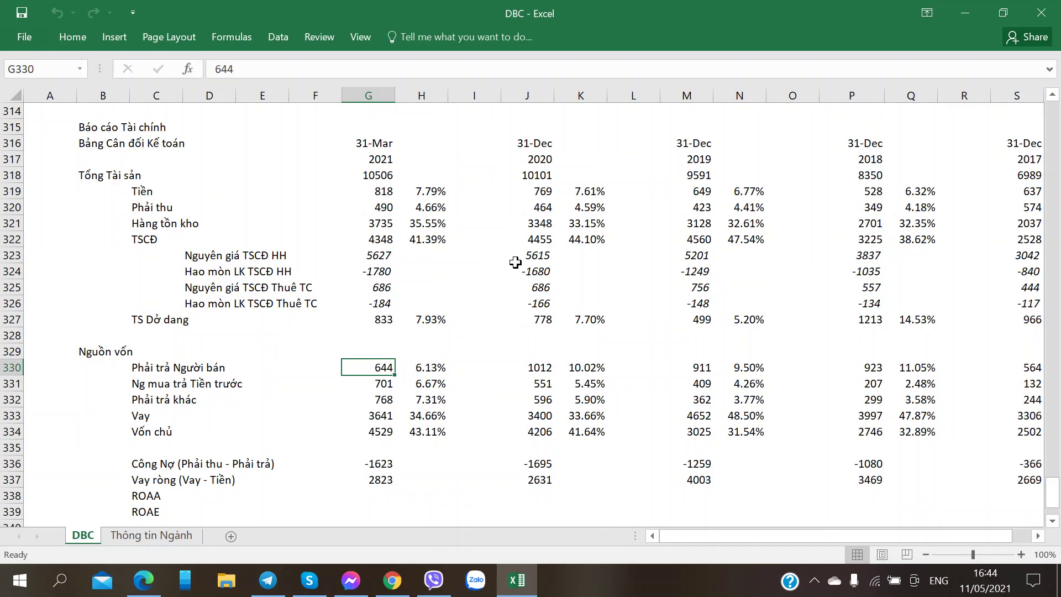
Compare the Nguyên giá TSCĐ HH values for 2020 and 2019
click(531, 267)
click(536, 251)
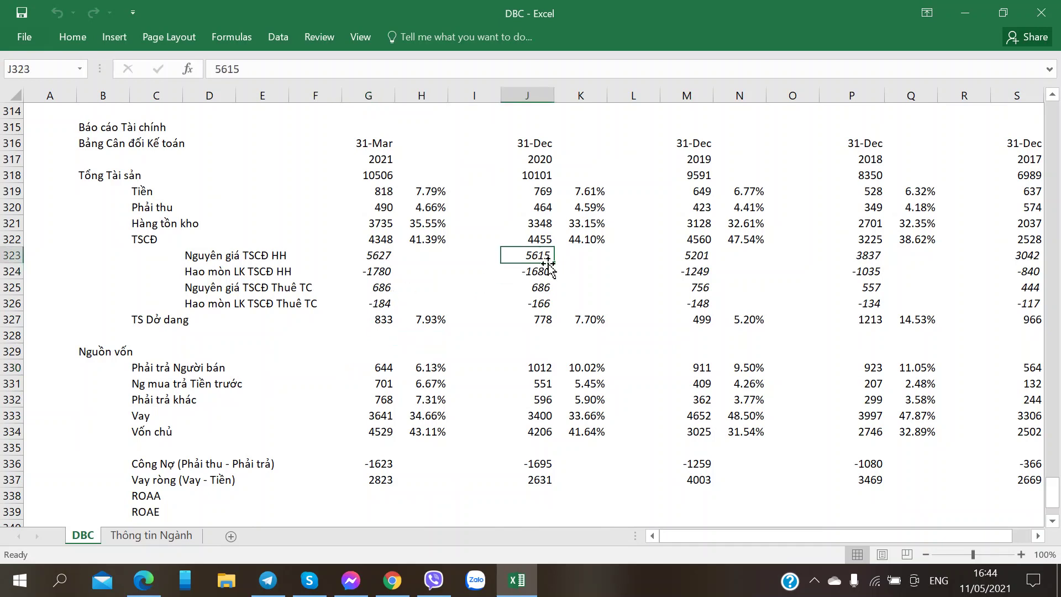
click(675, 259)
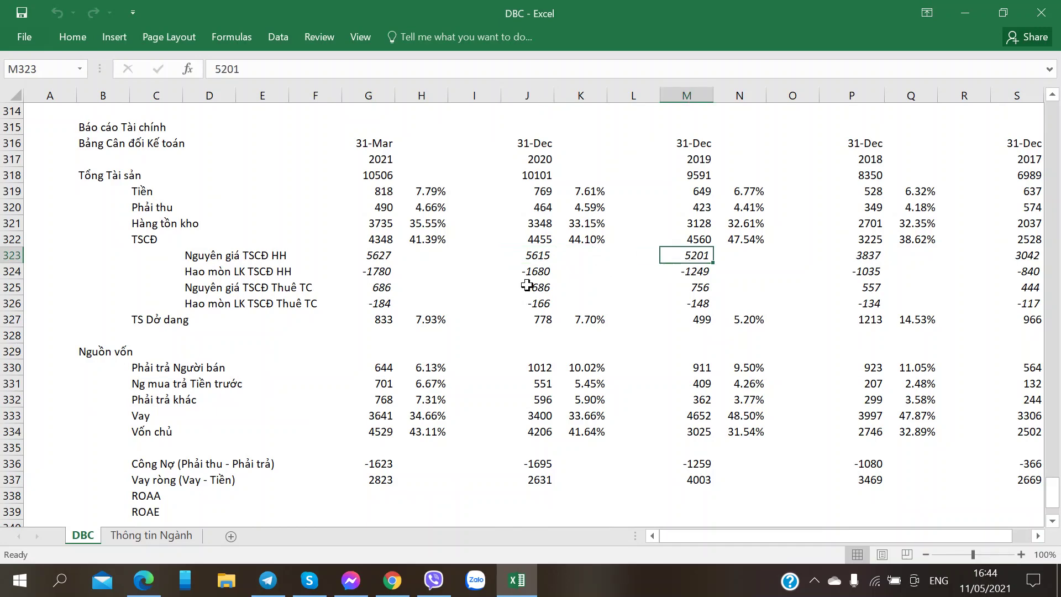
scroll(425, 383, up, 2)
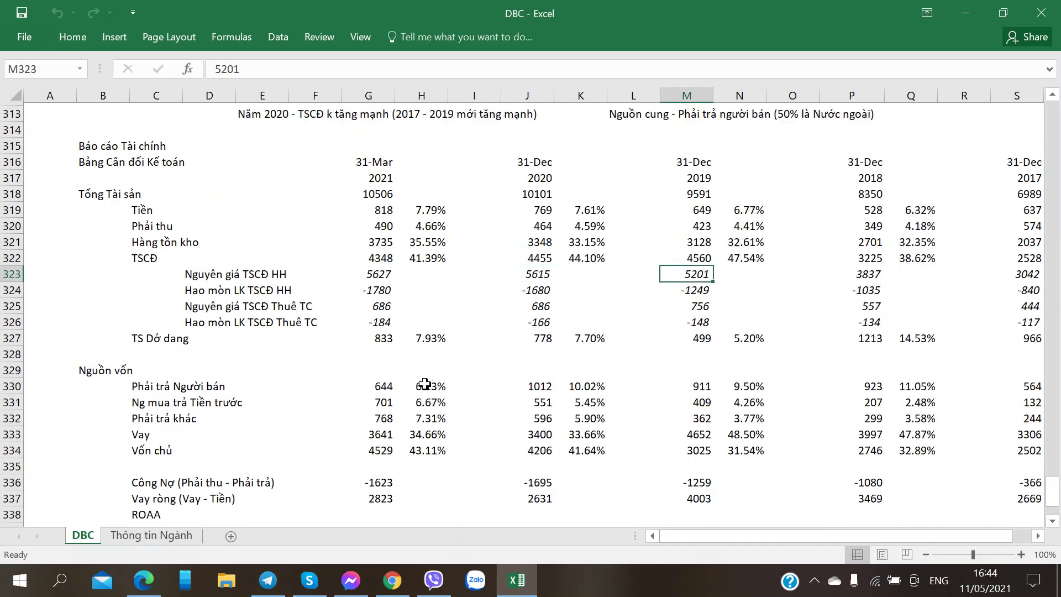
scroll(424, 383, down, 2)
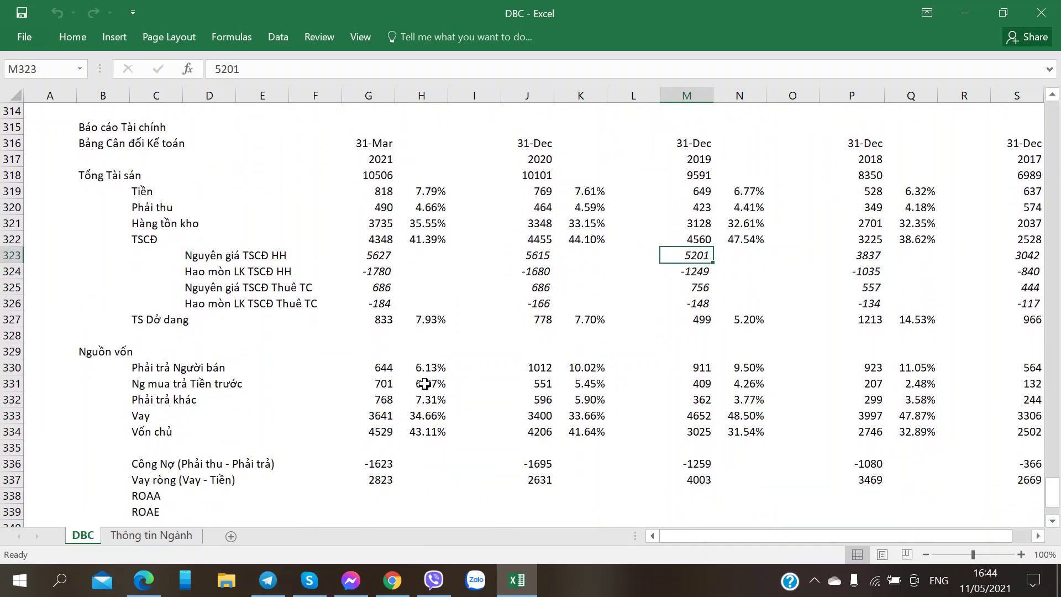
Switch to Chrome and open the audited consolidated 2020 financial report PDF from DBC's Tải BCTC list on CafeF
click(392, 580)
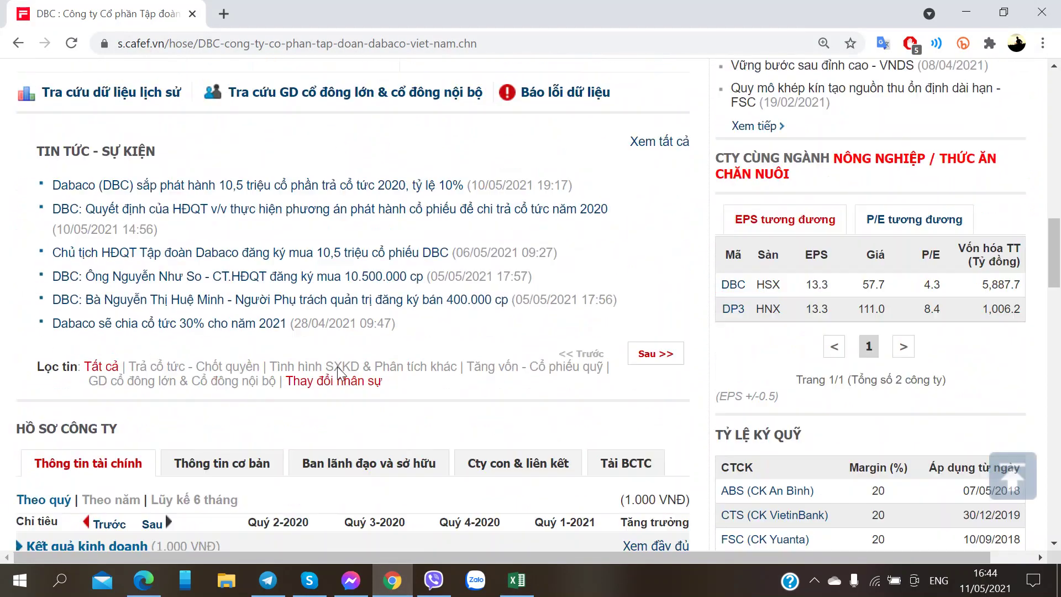
scroll(339, 376, down, 8)
scroll(339, 376, up, 1)
click(628, 108)
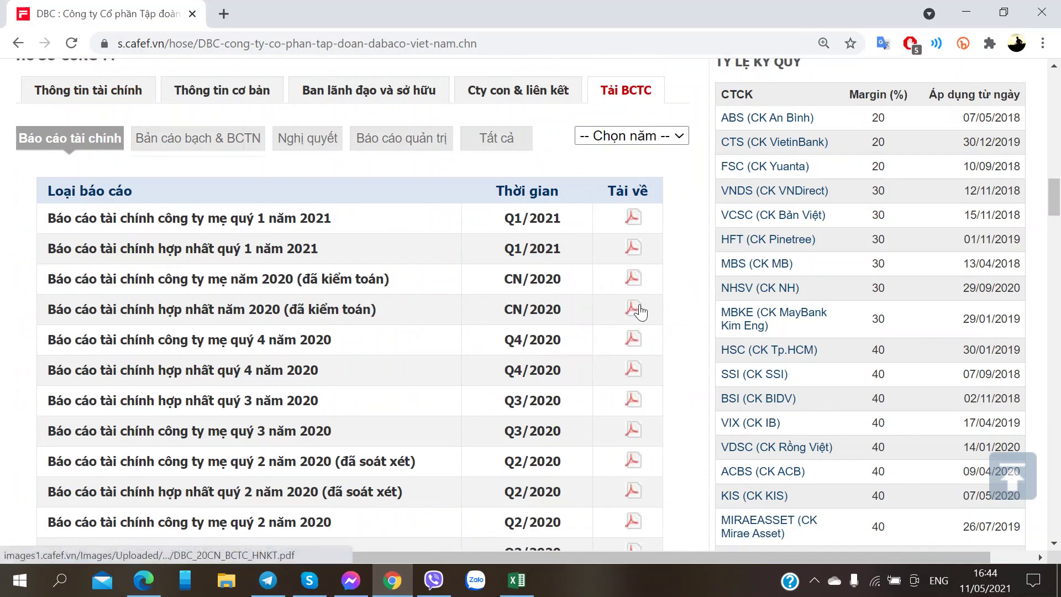
middle_click(639, 311)
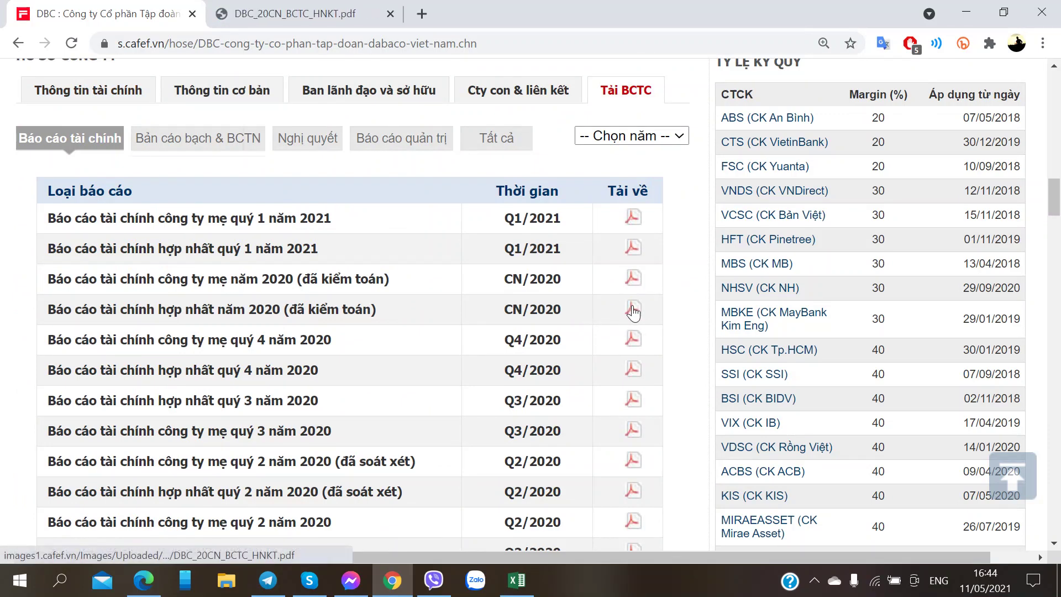
middle_click(634, 312)
click(302, 14)
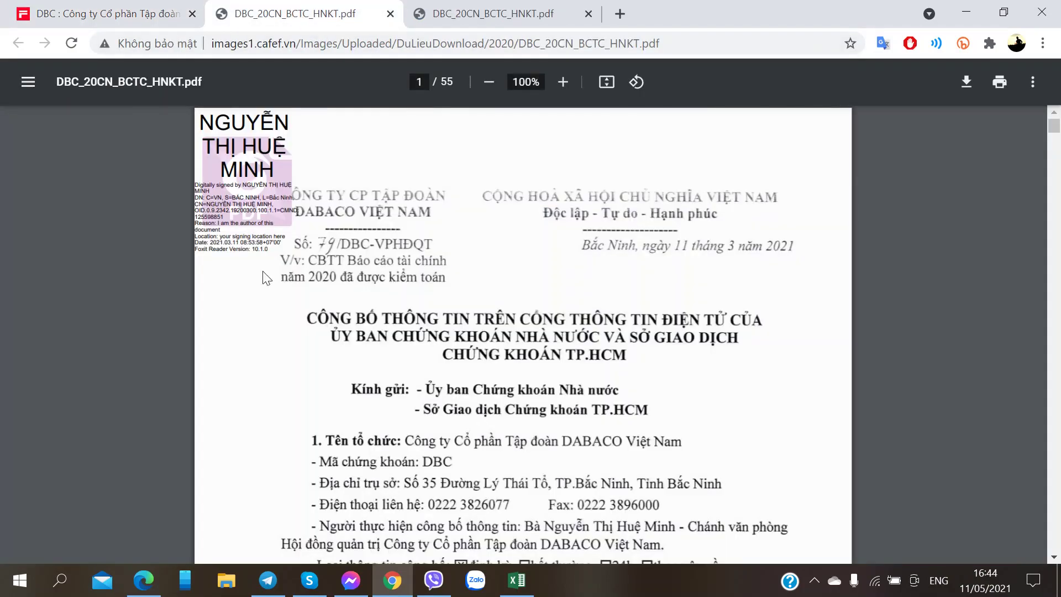
Browse the report to the consolidated balance sheet dated 31 December 2020
scroll(313, 367, down, 5)
scroll(313, 367, down, 20)
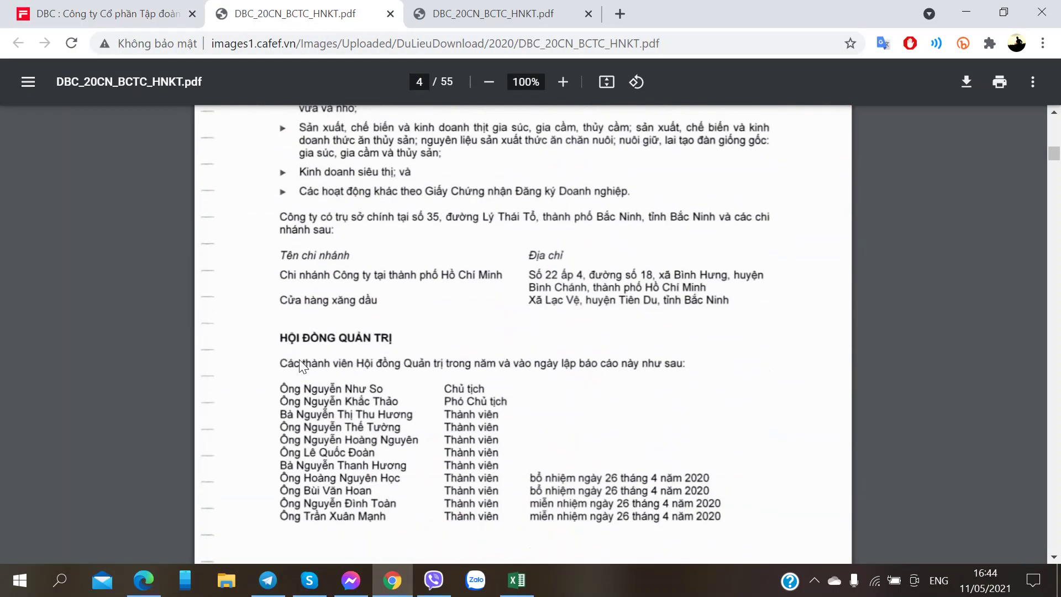
scroll(298, 364, down, 20)
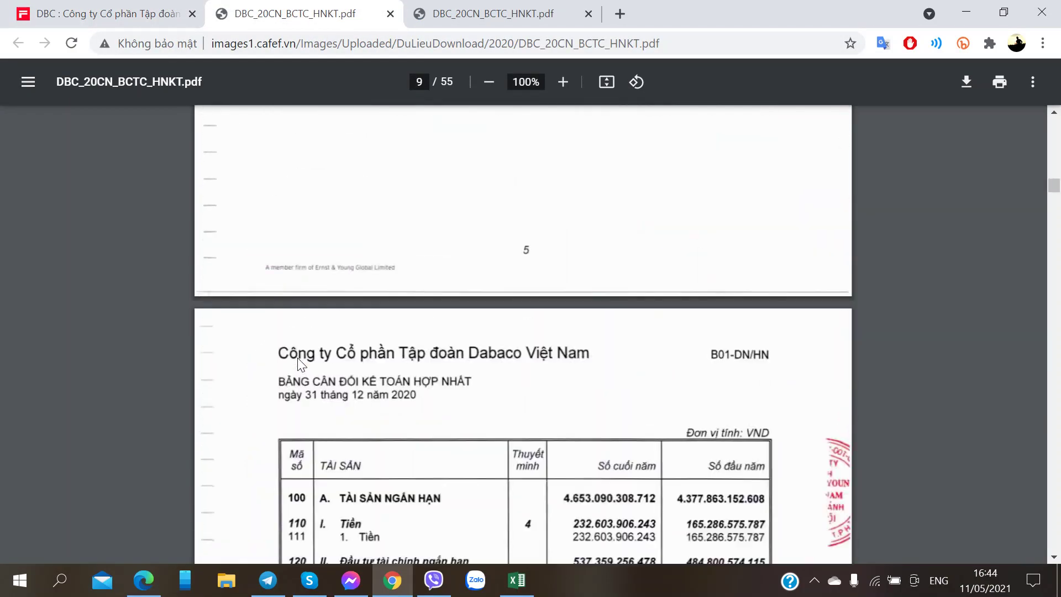
Switch back to the DBC workbook in Excel and review the balance sheet summary down to the ROAA and ROAE rows
key(alt+Tab)
scroll(275, 379, down, 1)
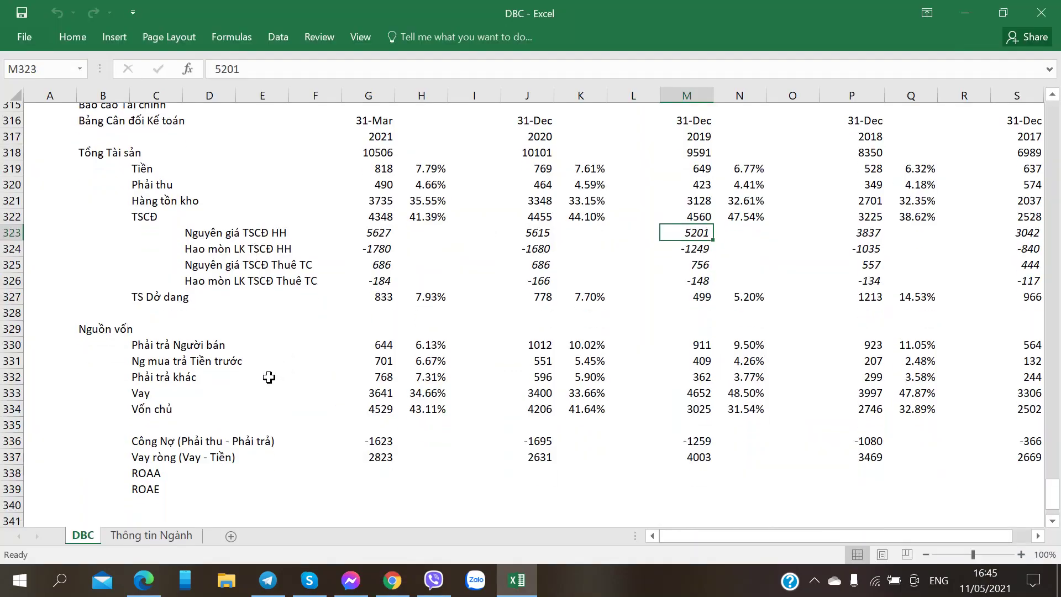
scroll(274, 379, up, 3)
scroll(267, 372, down, 7)
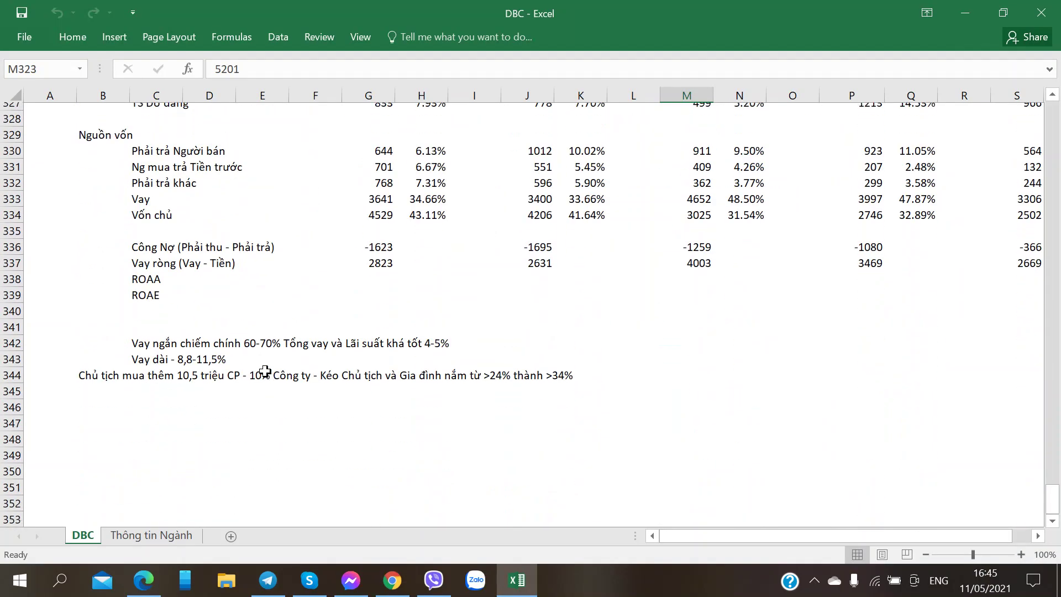
click(153, 279)
click(147, 255)
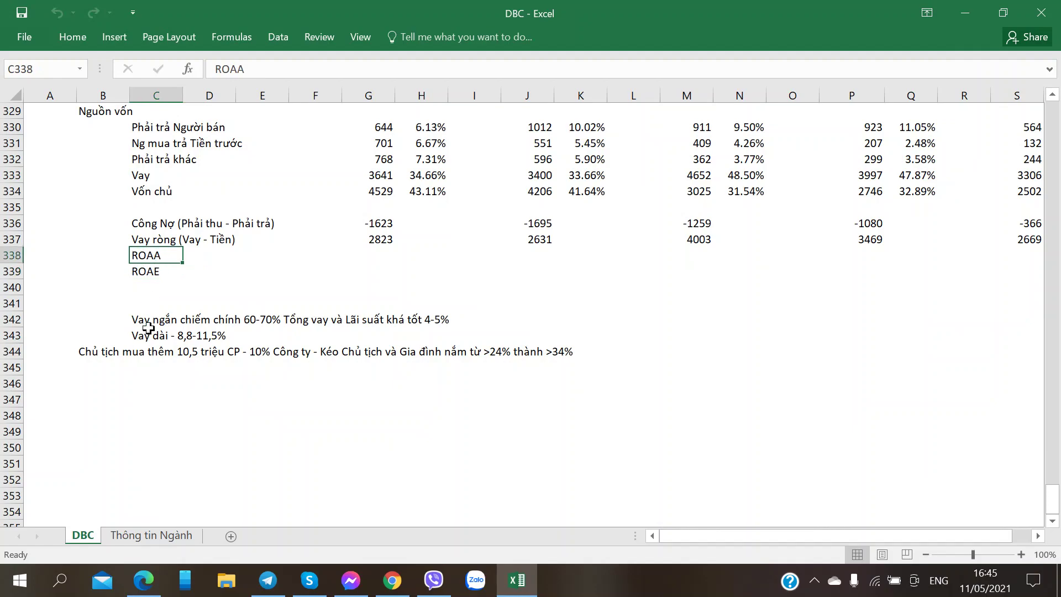
scroll(148, 328, up, 5)
scroll(148, 329, down, 1)
scroll(148, 328, down, 4)
scroll(149, 328, up, 4)
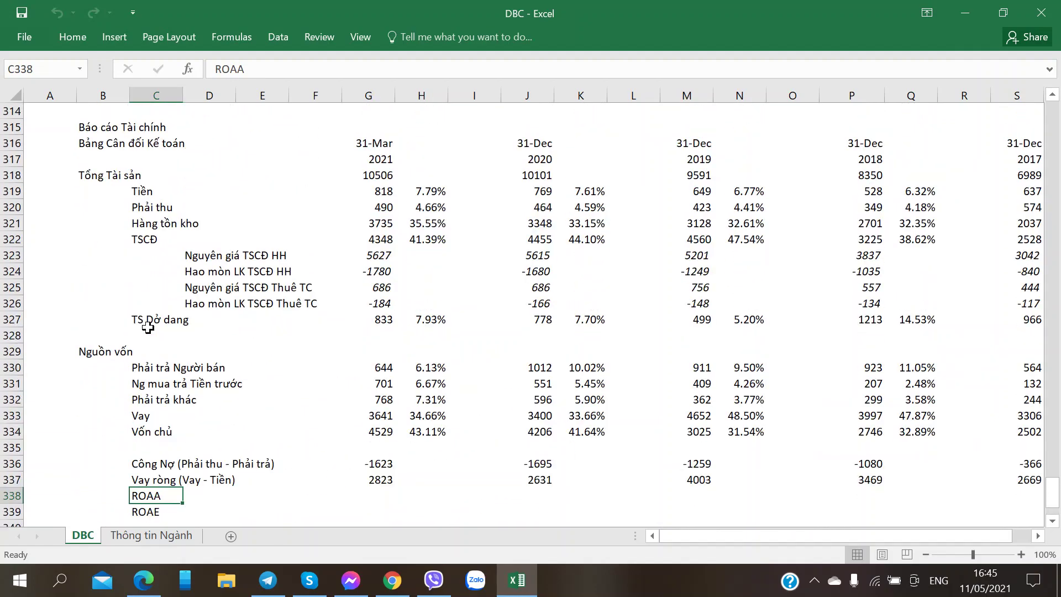
scroll(148, 328, down, 5)
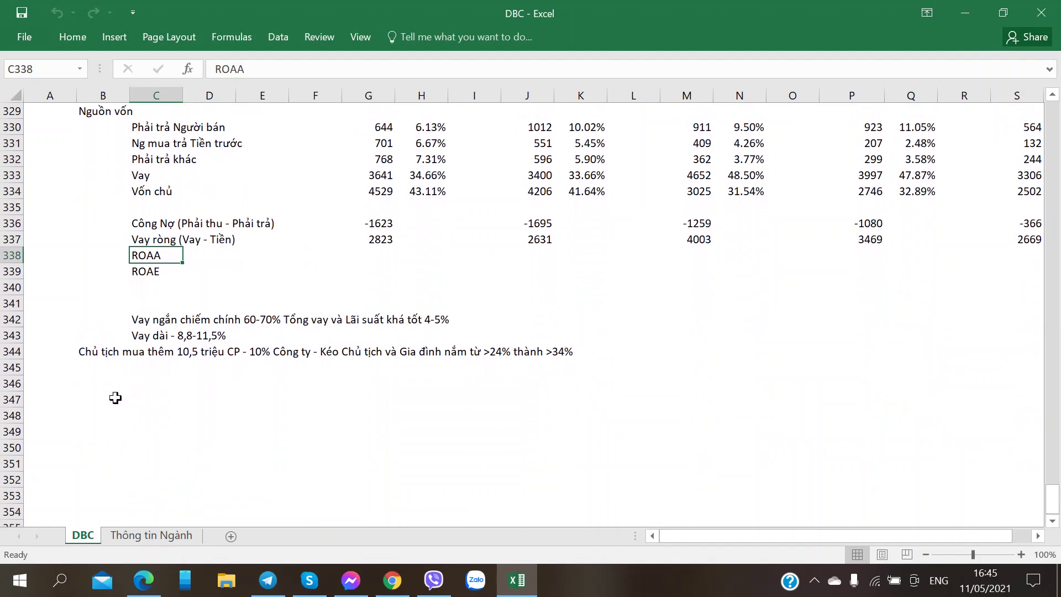
scroll(111, 398, up, 2)
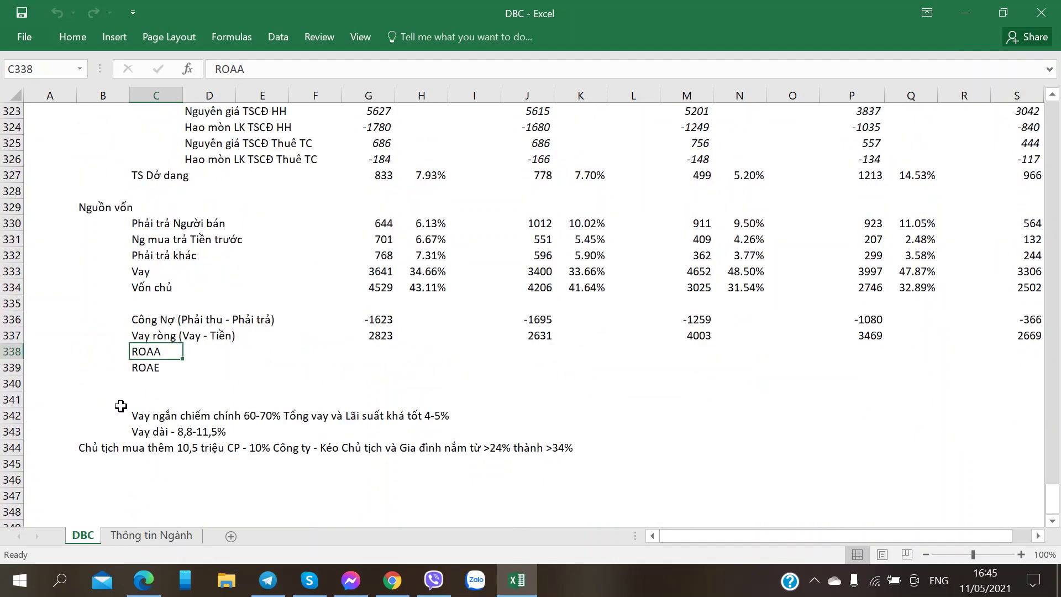
Examine the notes below the balance sheet on short-term loans, long-term loans and the chairman's share purchase
click(143, 415)
scroll(131, 452, down, 1)
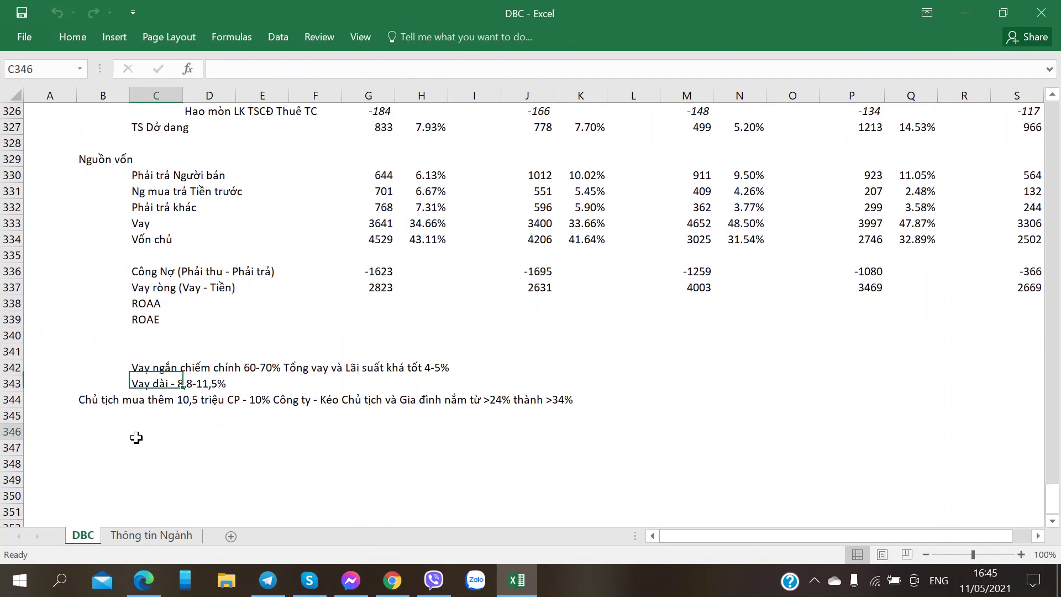
click(143, 431)
click(141, 449)
click(132, 464)
click(151, 429)
click(160, 367)
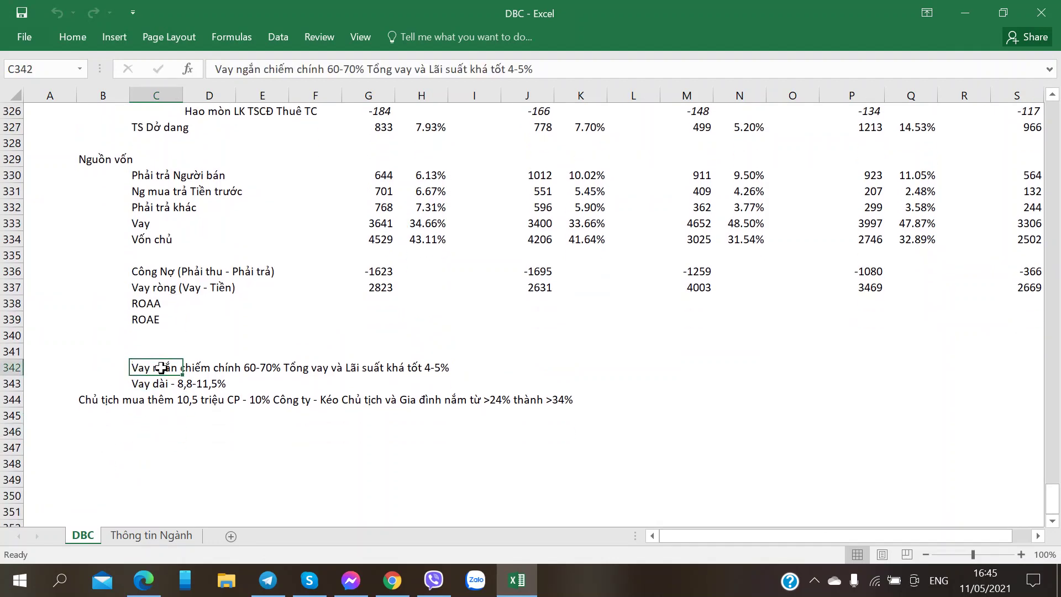
click(277, 437)
click(315, 464)
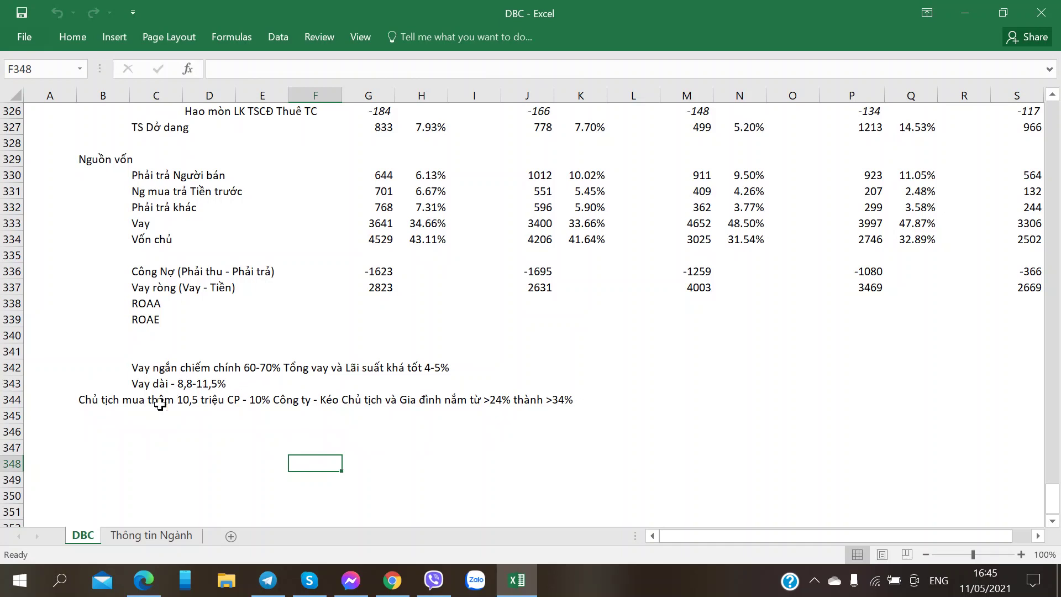
click(160, 387)
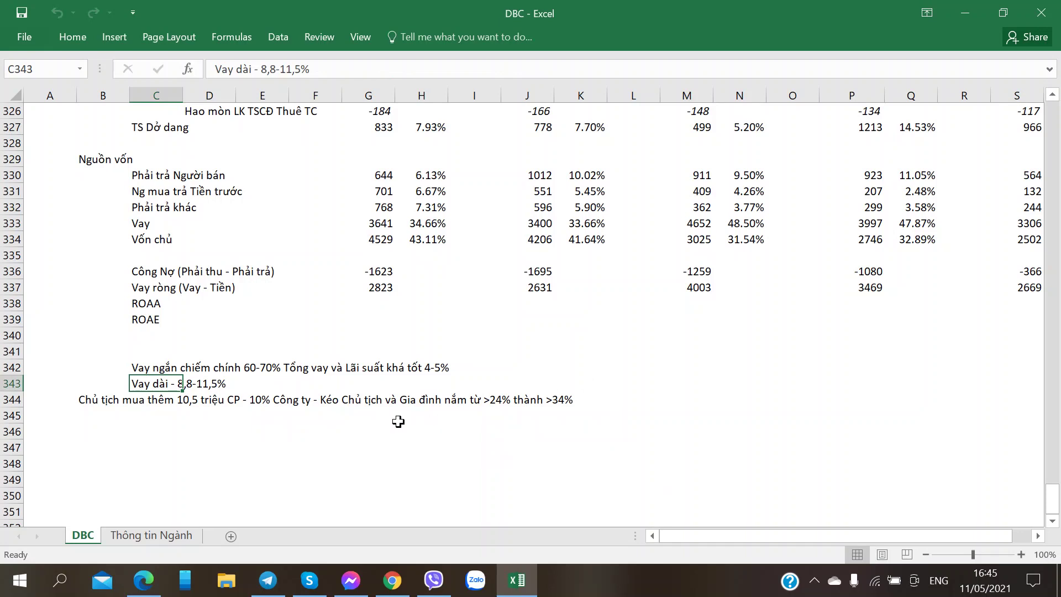
click(131, 418)
click(105, 432)
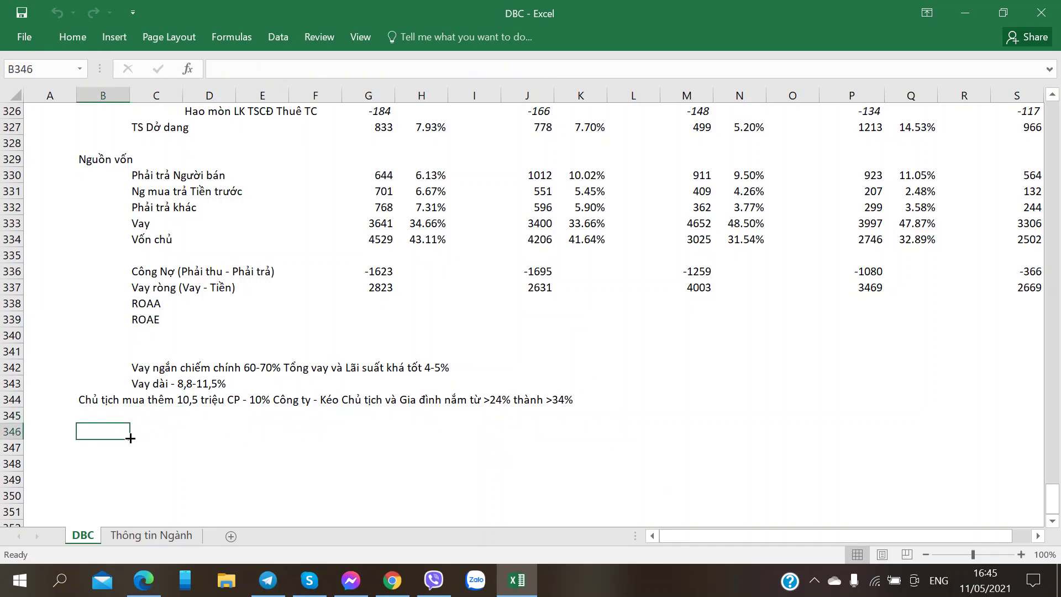
click(152, 432)
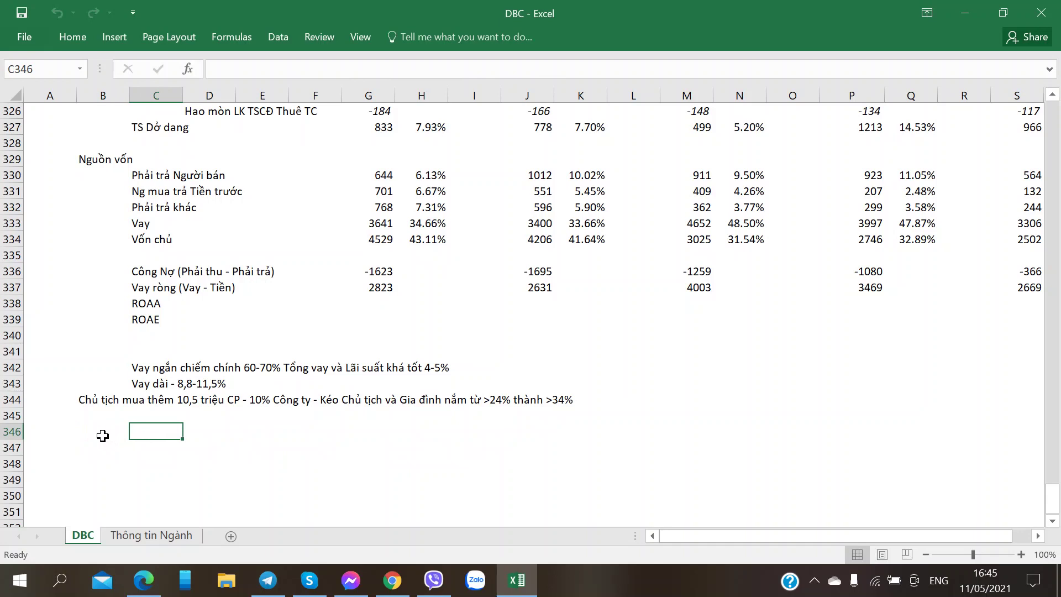
Switch to Chrome and examine DBC's price data and key ratios on the CafeF page, showing the price chart for 1 ngày
key(alt+Tab)
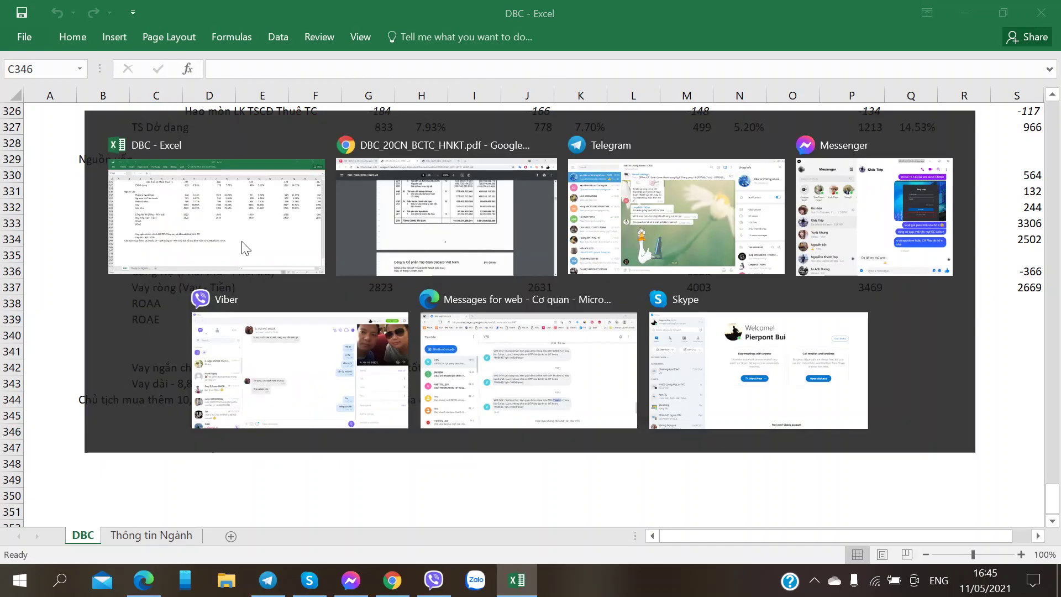
key(ctrl+1)
scroll(656, 251, up, 7)
scroll(655, 252, up, 10)
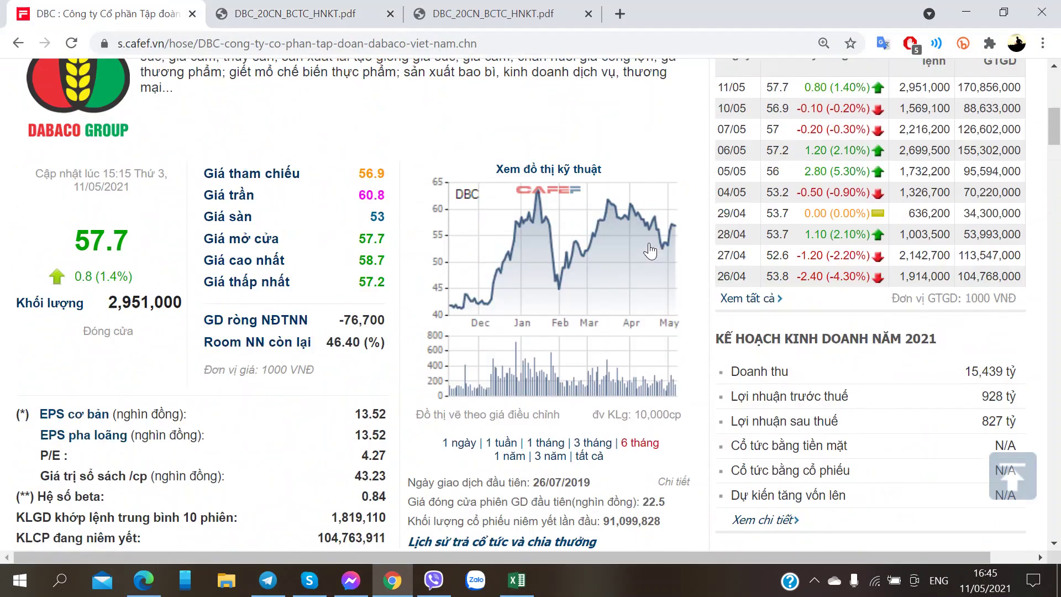
scroll(818, 348, down, 1)
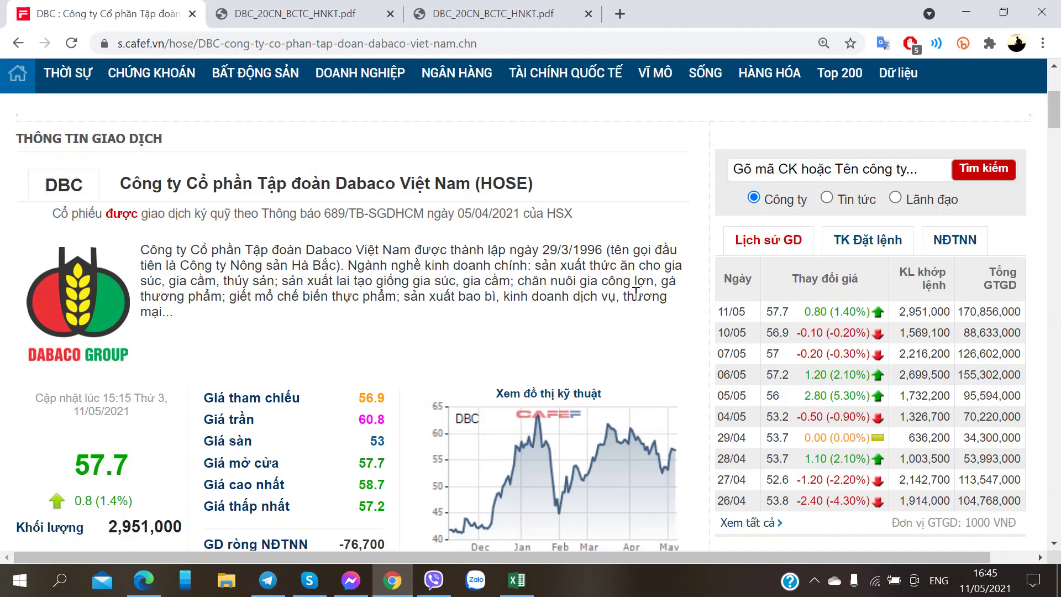
scroll(585, 303, down, 3)
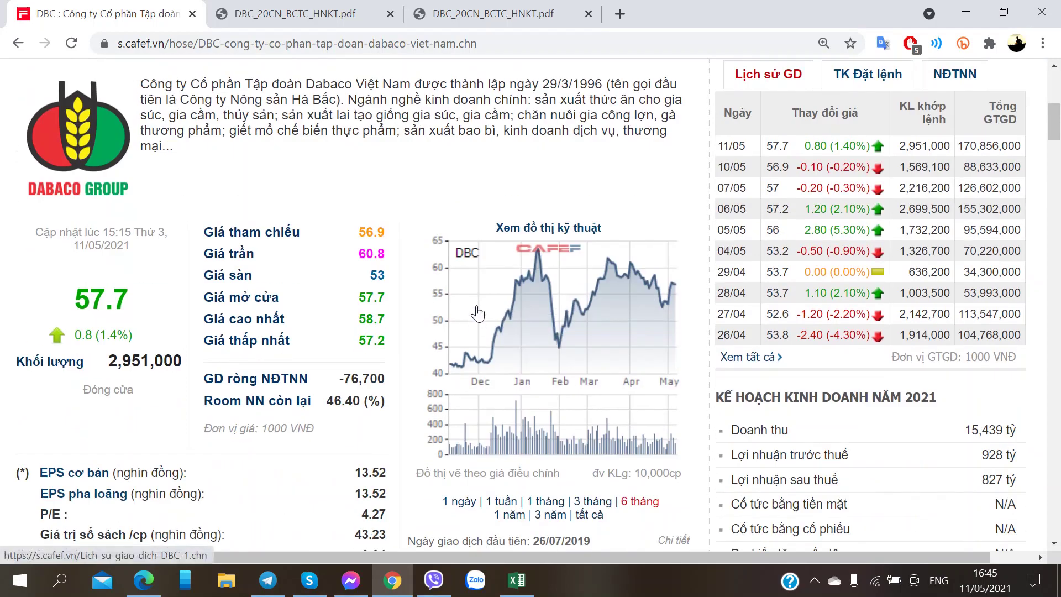
scroll(387, 287, down, 1)
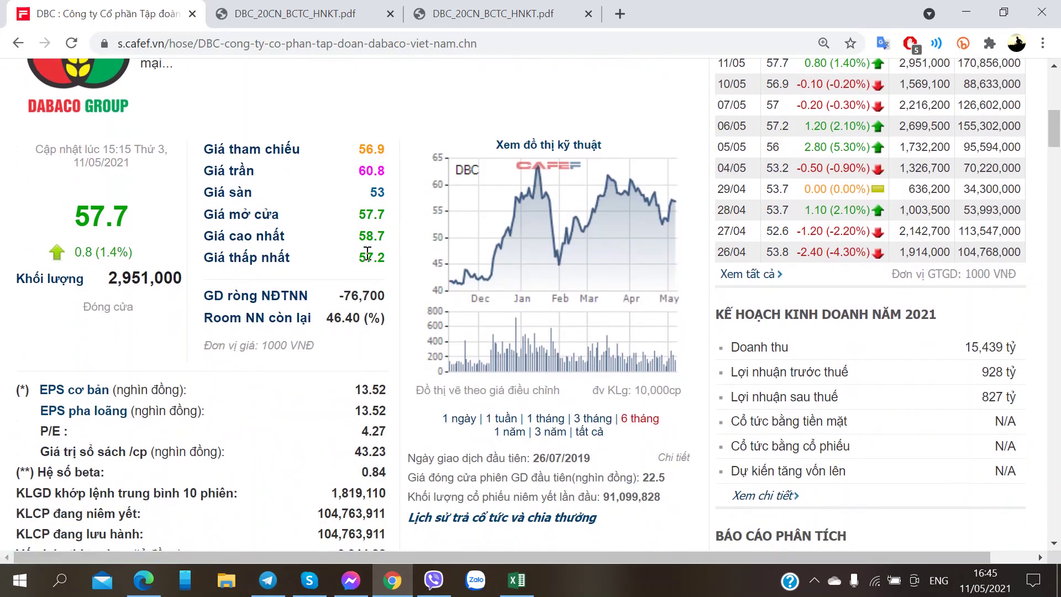
click(457, 420)
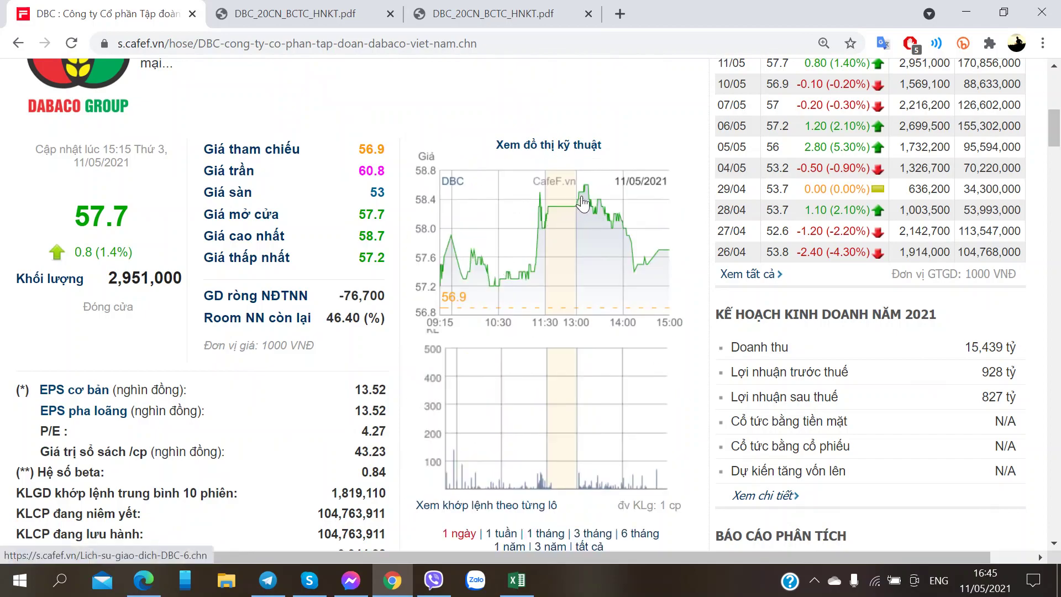
scroll(454, 286, down, 1)
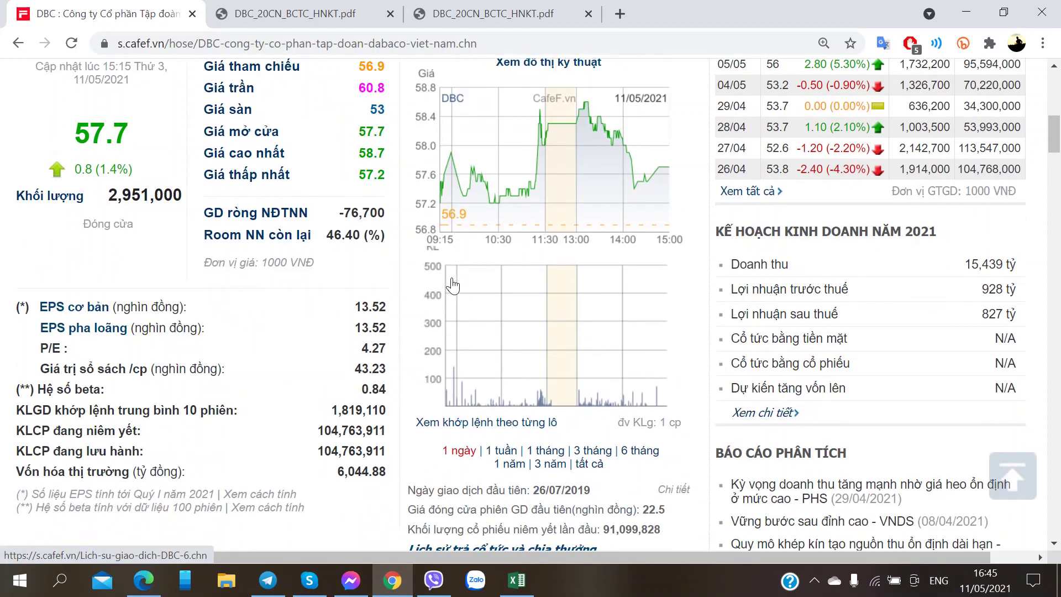
scroll(452, 285, down, 4)
scroll(451, 286, up, 7)
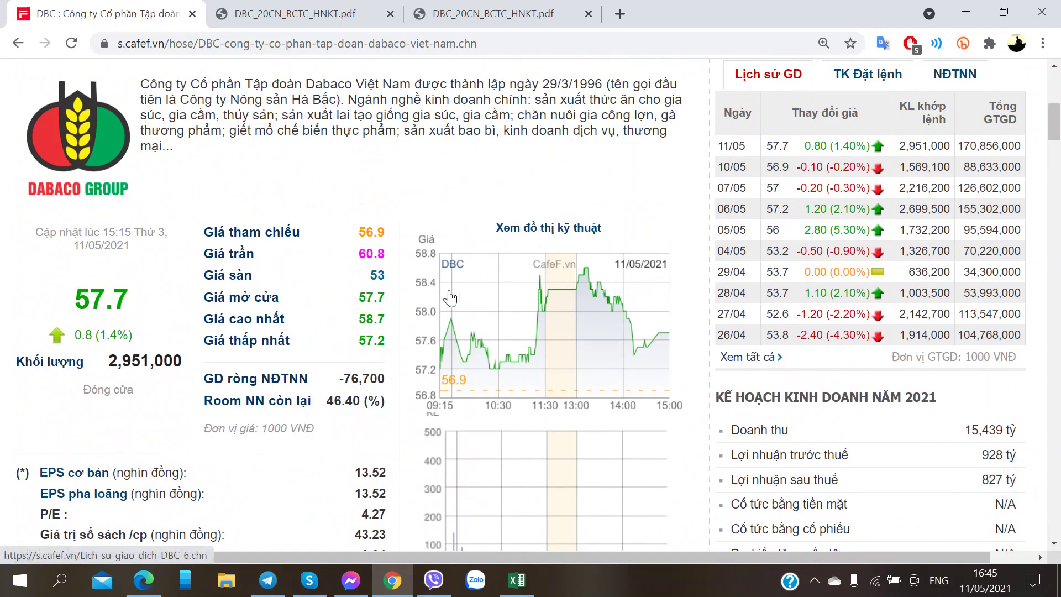
scroll(514, 335, down, 1)
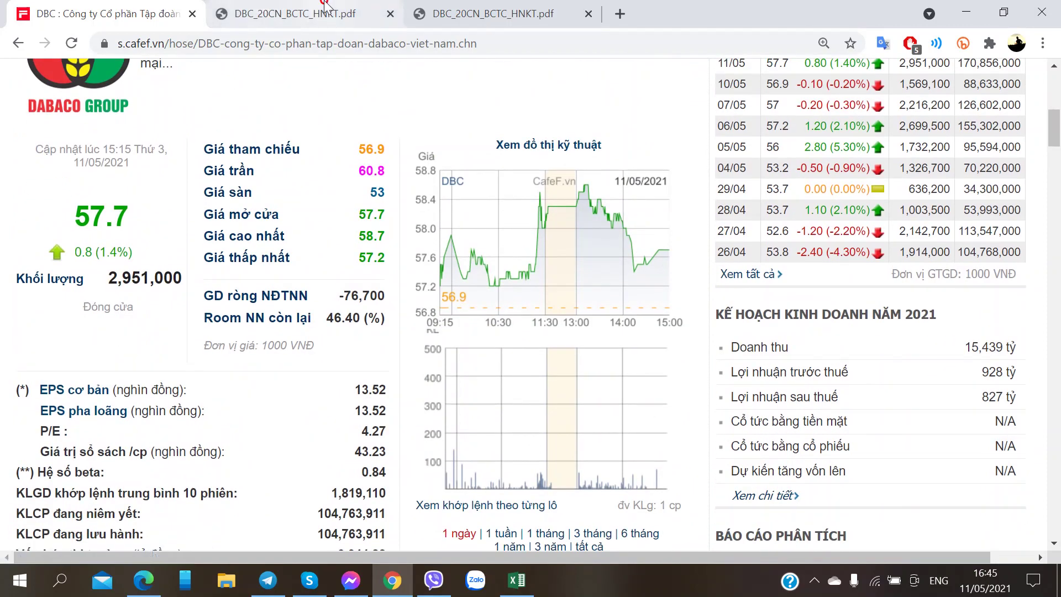
Bring up the already open DBC_20CN_BCTC_HNKT.pdf report in the browser
click(325, 5)
click(475, 12)
click(314, 21)
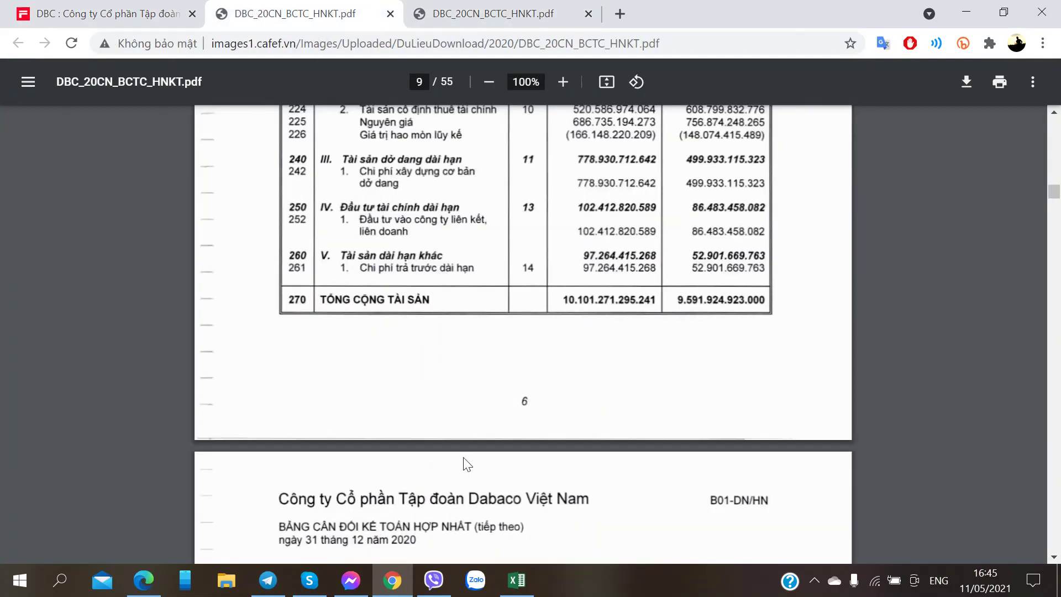
Switch back to the DBC workbook in Excel and enter the section heading "Kết quả Kinh doanh" in B347
click(517, 581)
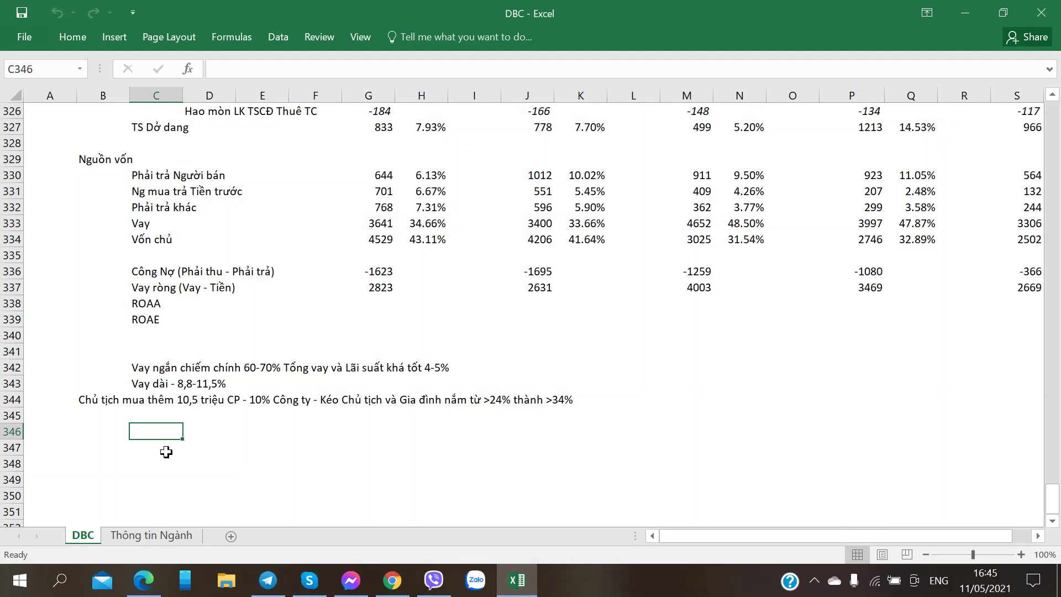
click(111, 441)
shift+click(242, 469)
text(K)
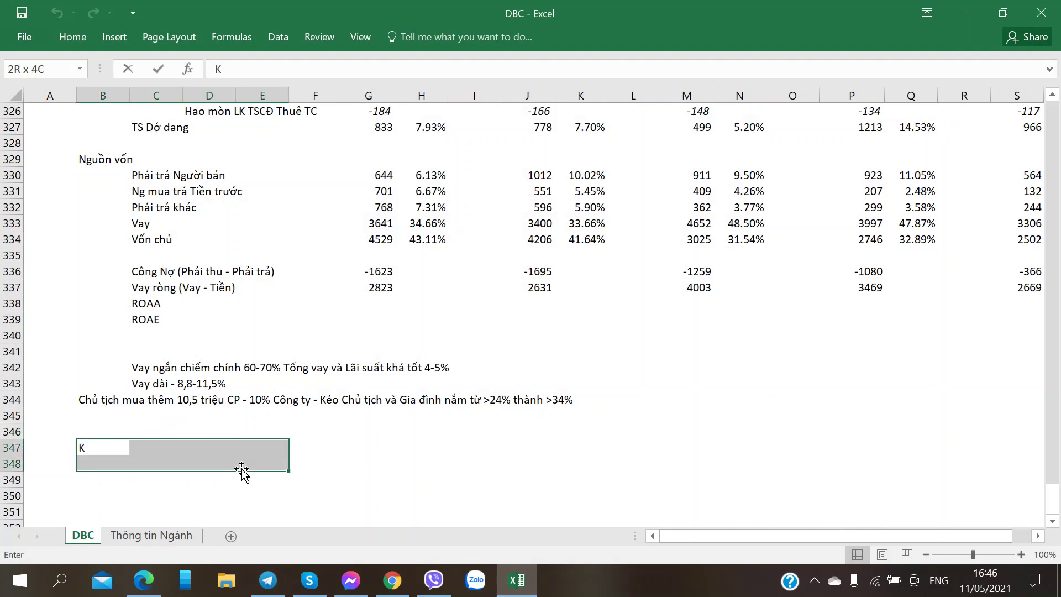
text(êt qua Ki)
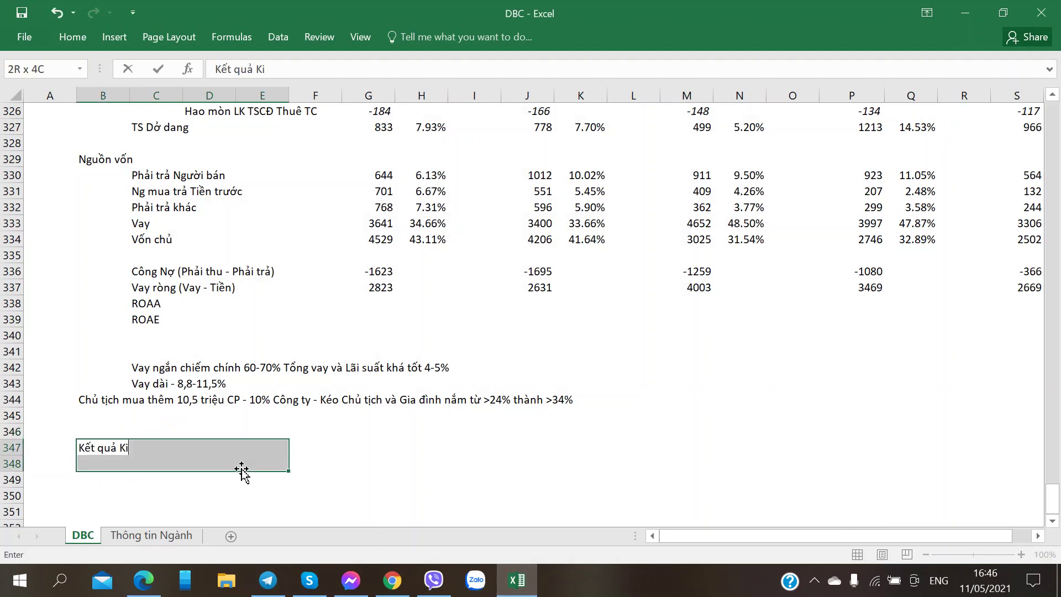
text(nh doanh)
key(Return)
key(Tab)
key(shift+BackSpace)
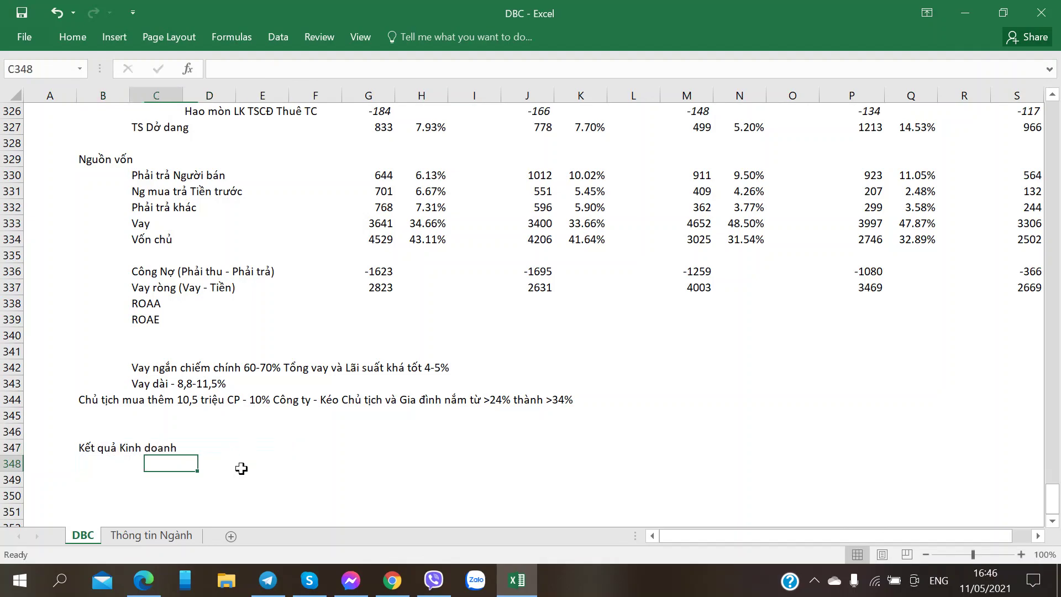
Switch to Chrome and find the consolidated income statement for 2020 in the report, enlarged to 125%
key(alt+Tab)
scroll(272, 332, down, 20)
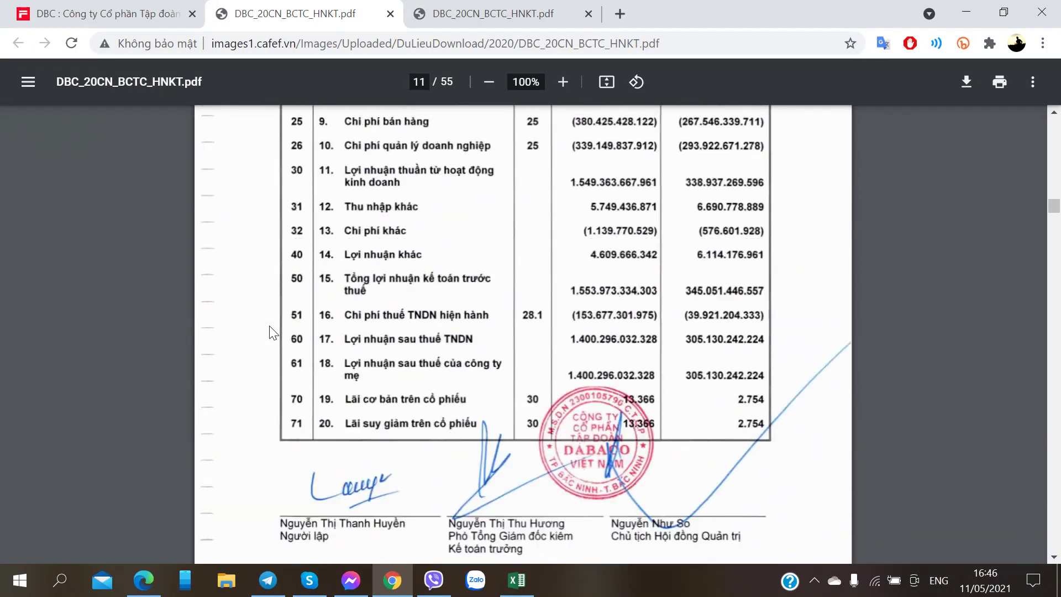
scroll(271, 321, up, 5)
ctrl+scroll(260, 293, up, 2)
scroll(256, 281, up, 4)
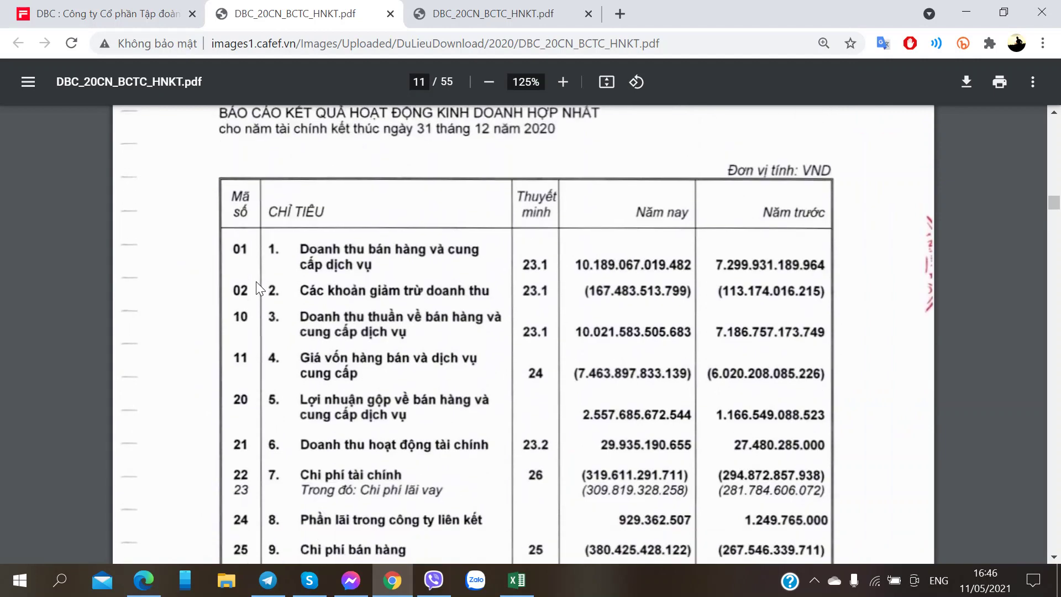
Switch back to Excel and enter the row label "Doanh Thu Thuần" in C348 under the Kết quả Kinh doanh heading
key(alt+Tab)
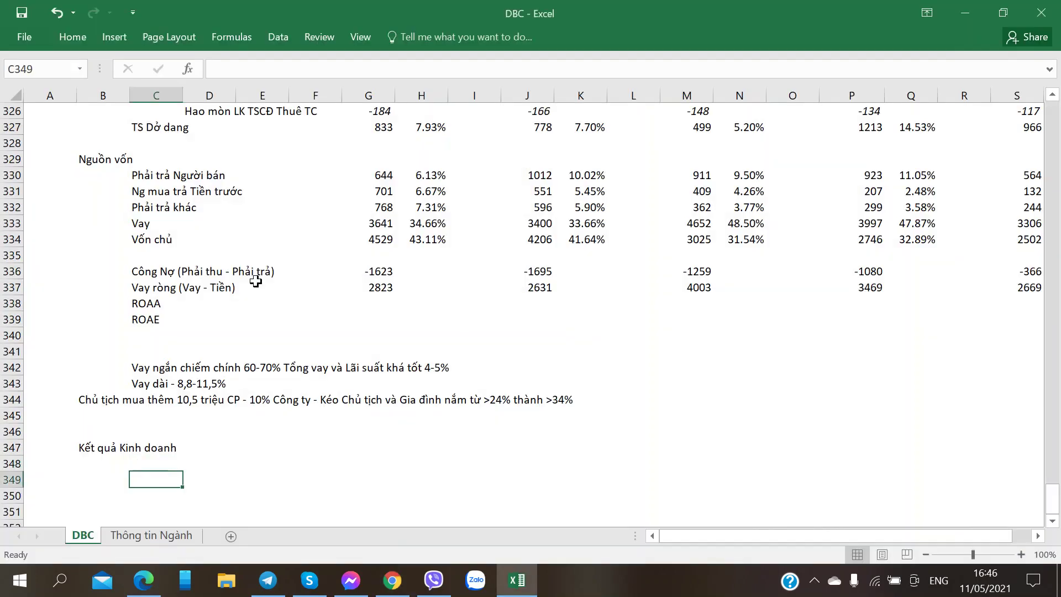
text(Doanh )
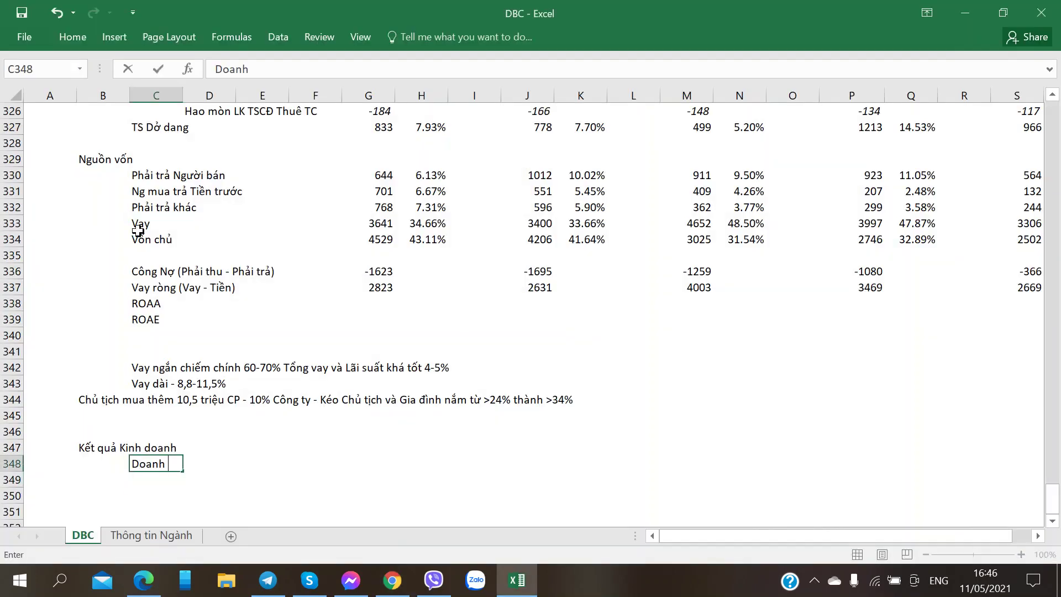
text(Thua )
text( T huần)
key(Return)
double_click(197, 463)
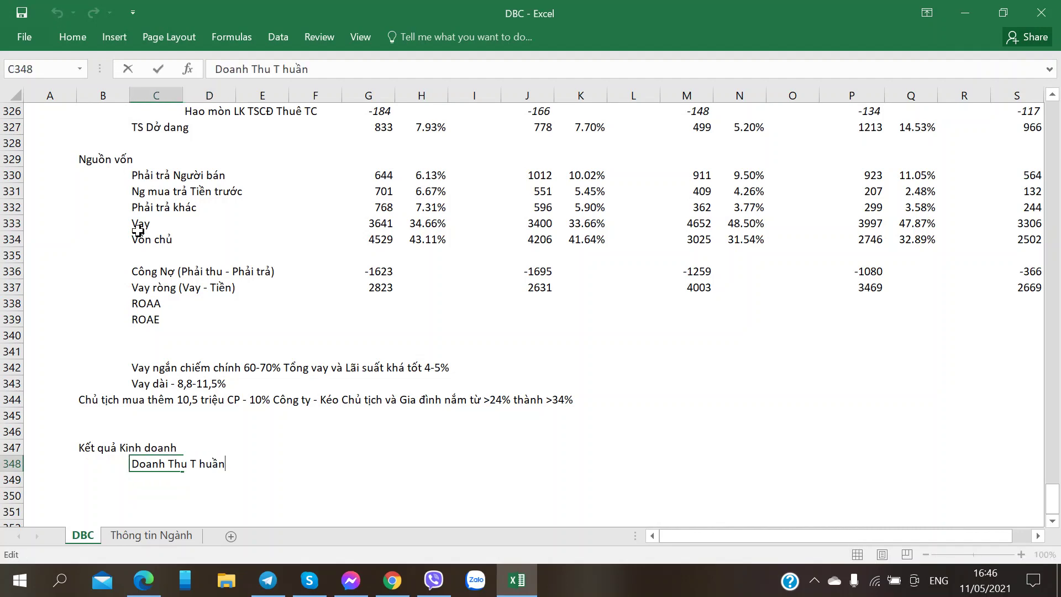
key(BackSpace)
click(315, 463)
Copy the year headings 2020 to 2017 from row 317 of the balance sheet into row 347, starting at J347
scroll(522, 264, up, 3)
scroll(522, 264, up, 4)
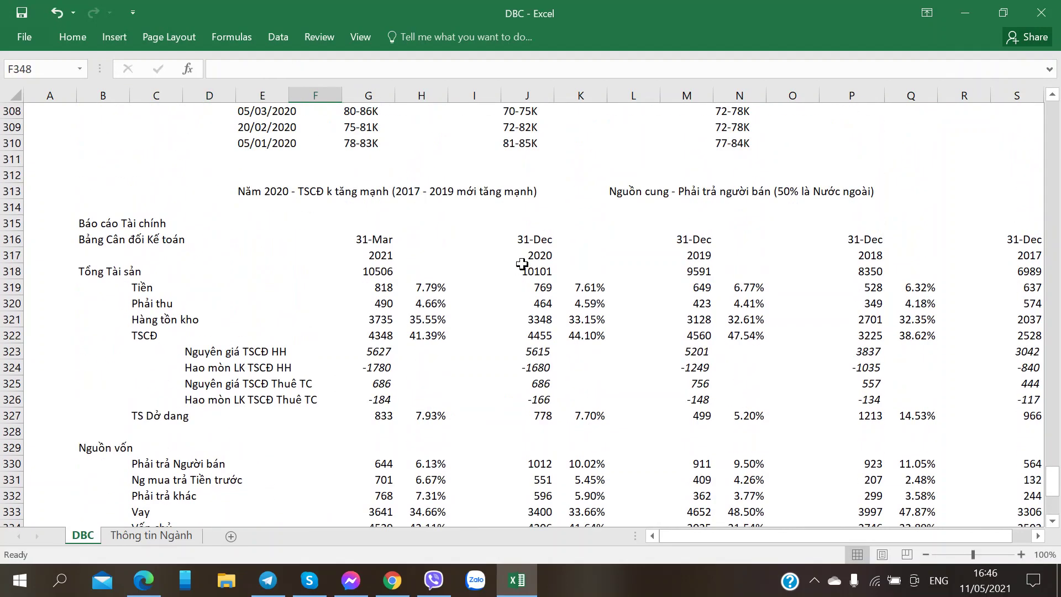
scroll(516, 266, down, 6)
scroll(512, 243, up, 3)
drag(538, 162, 557, 176)
key(ctrl+c)
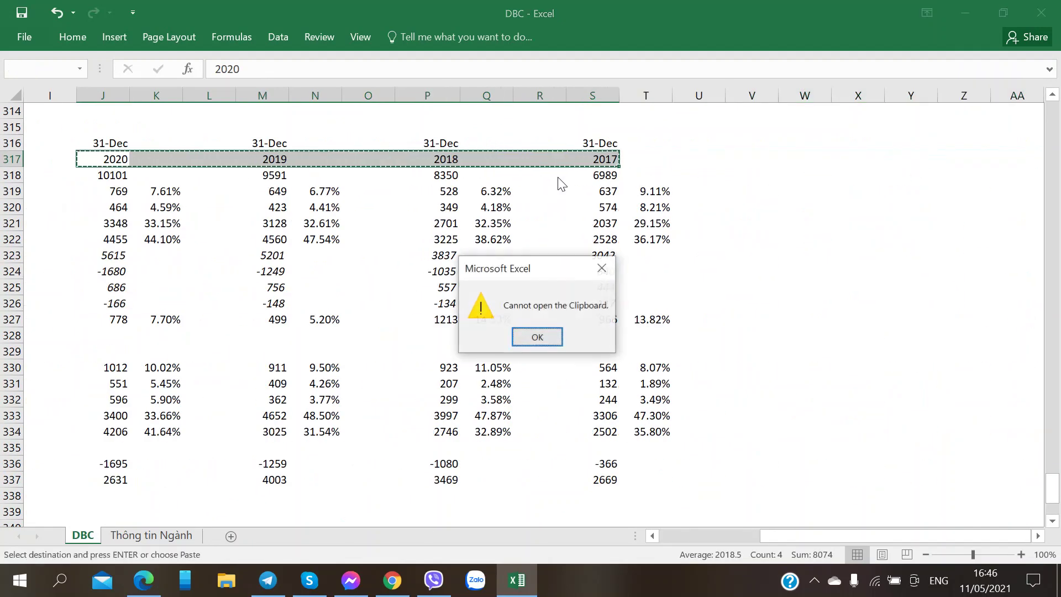
click(558, 337)
scroll(387, 387, down, 1)
scroll(321, 381, up, 1)
scroll(147, 428, down, 4)
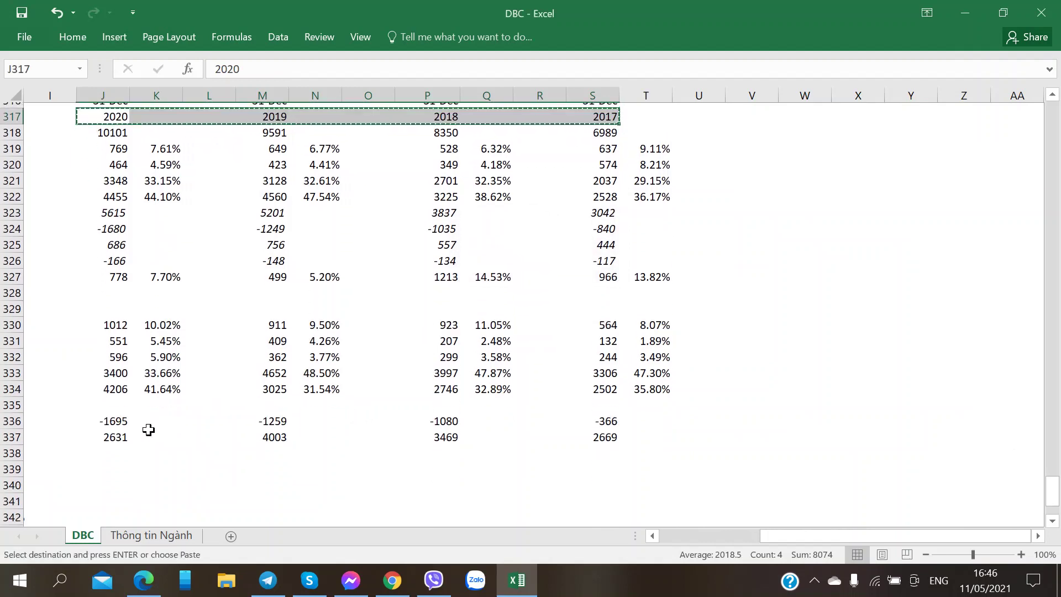
click(109, 451)
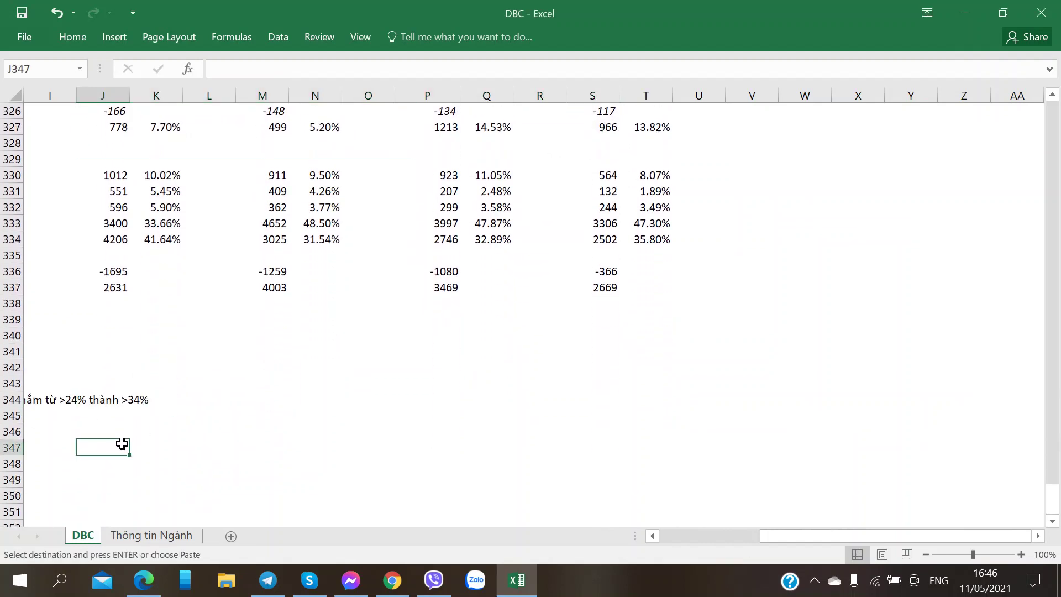
key(ctrl+v)
key(Left)
key(Home)
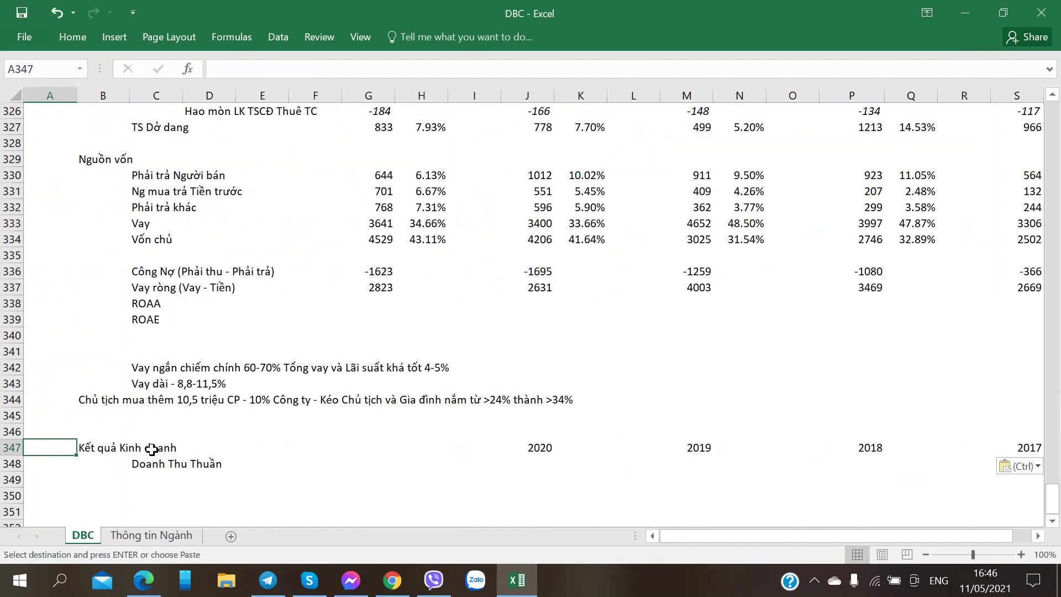
Check the 2020 net revenue in the report's income statement and enter 10021 in J348
scroll(454, 436, down, 2)
click(366, 402)
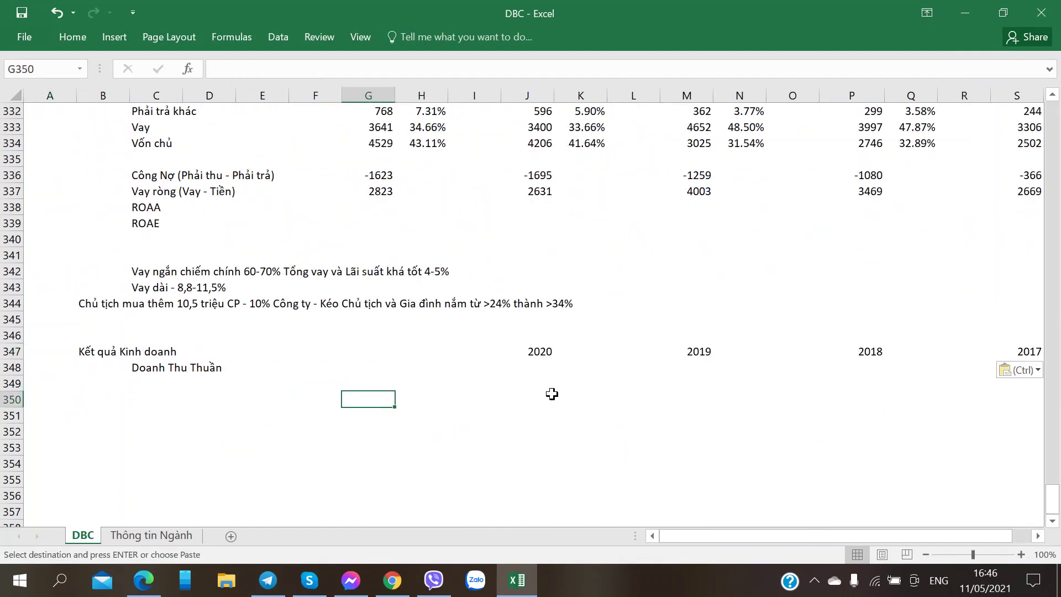
click(556, 385)
click(523, 370)
key(alt+Tab)
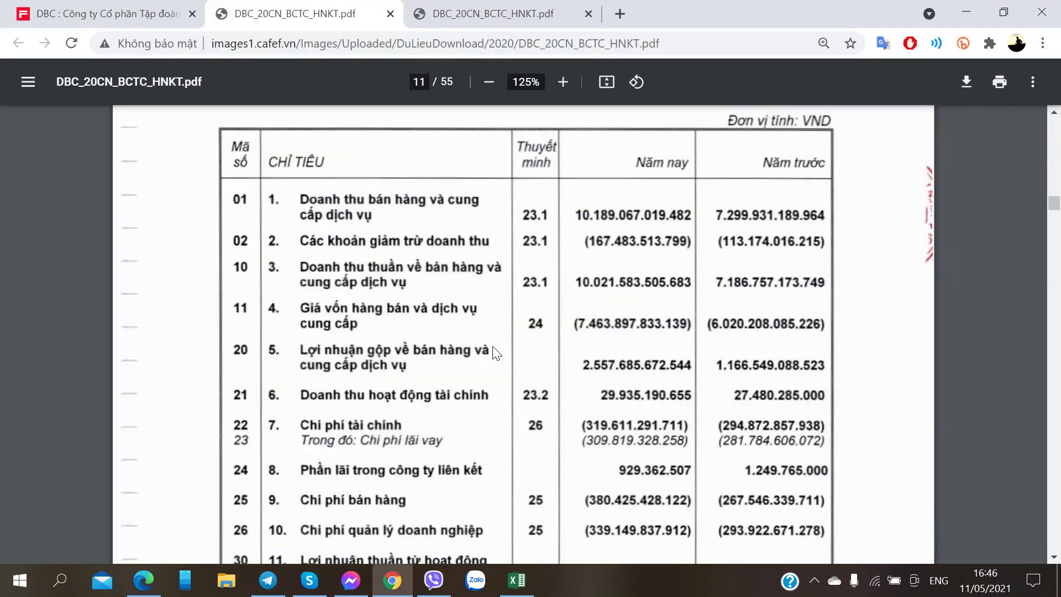
key(alt+Tab)
text(10)
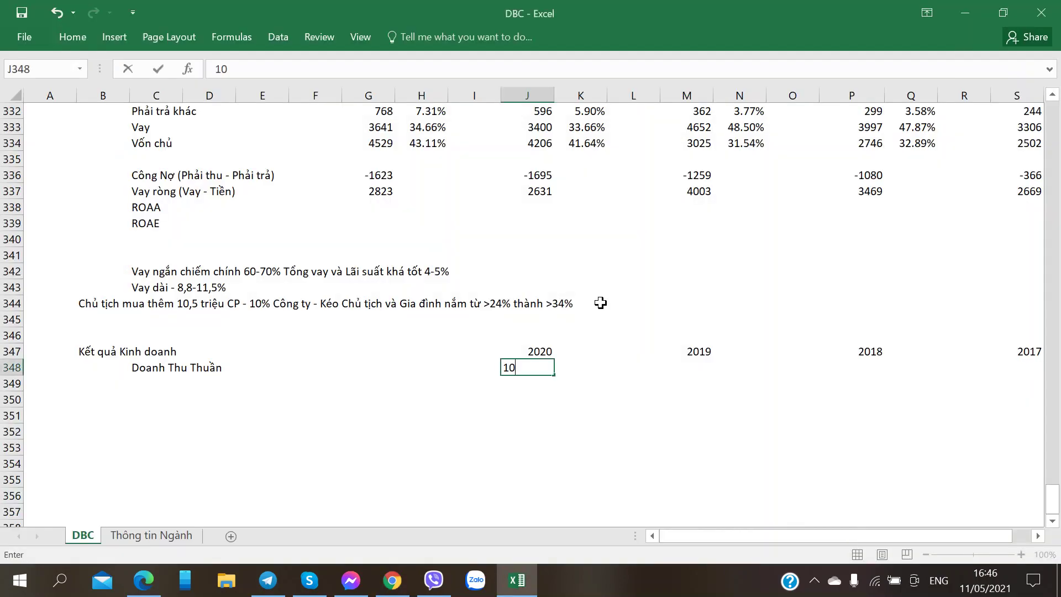
text(021)
key(Return)
Following the report's line items, add the row labels "Giá vốn" in C349 and "Lãi Gộp" in C350
key(Left)
key(Left)
key(Left)
key(Left)
key(Left)
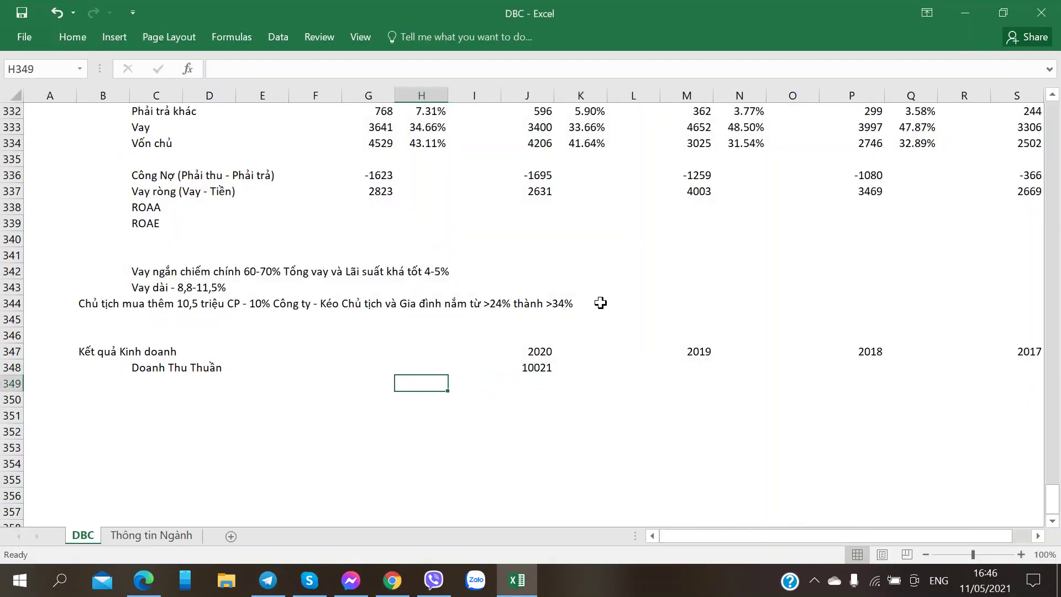
key(Left)
key(Left)
key(alt+Tab)
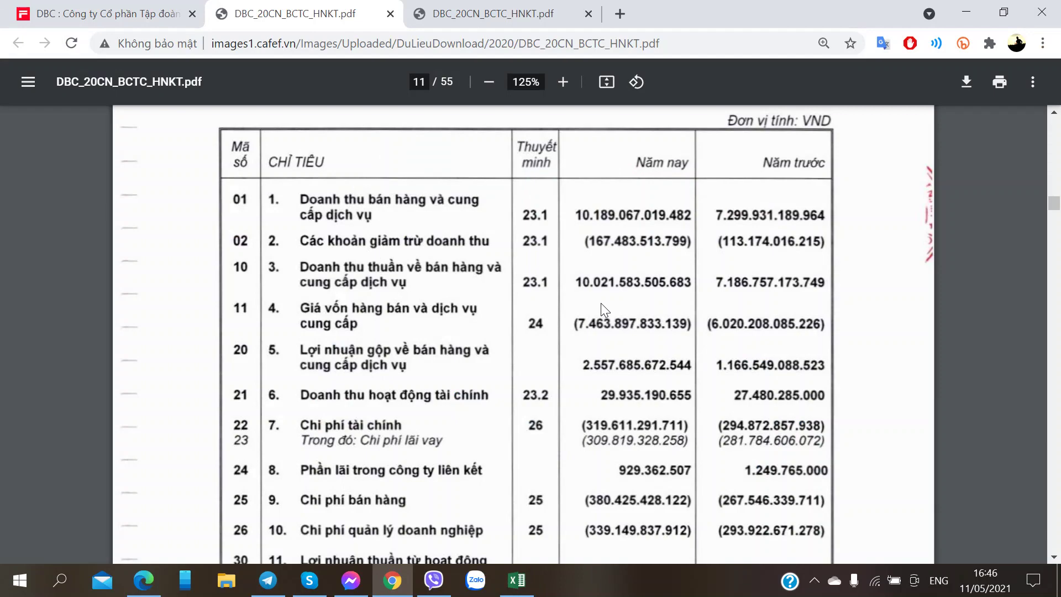
key(alt+Tab)
text(Giá vôn)
key(Return)
key(alt+Tab)
key(alt+Tab)
text(Lãi Goộp)
Check the 2020 cost of goods sold in the report's income statement and enter 7463 in J349
key(Right)
key(Right)
key(Right)
key(Right)
key(Right)
key(Right)
key(Right)
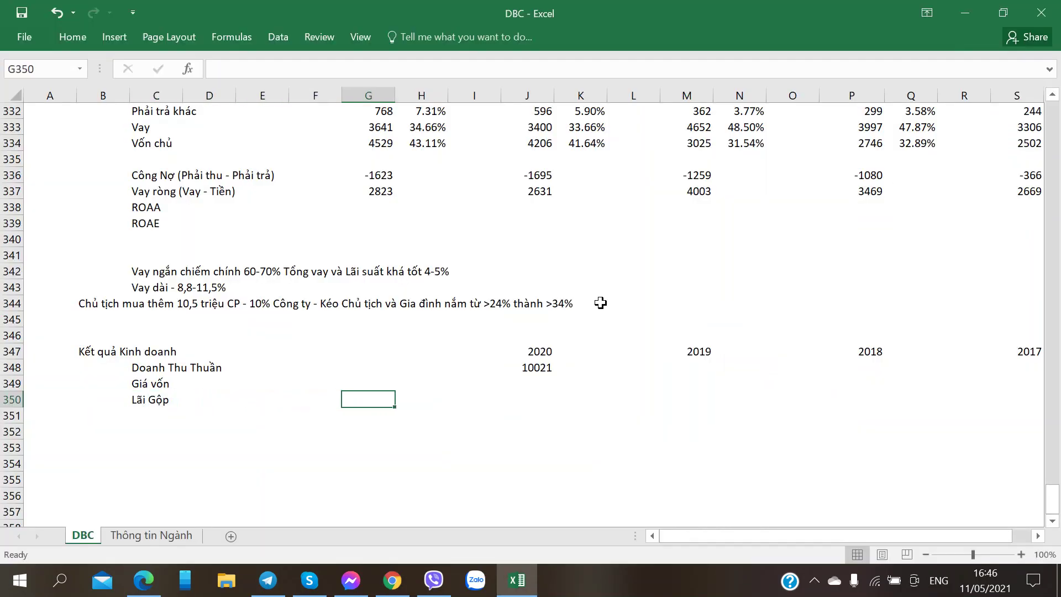
key(Up)
key(alt+Tab)
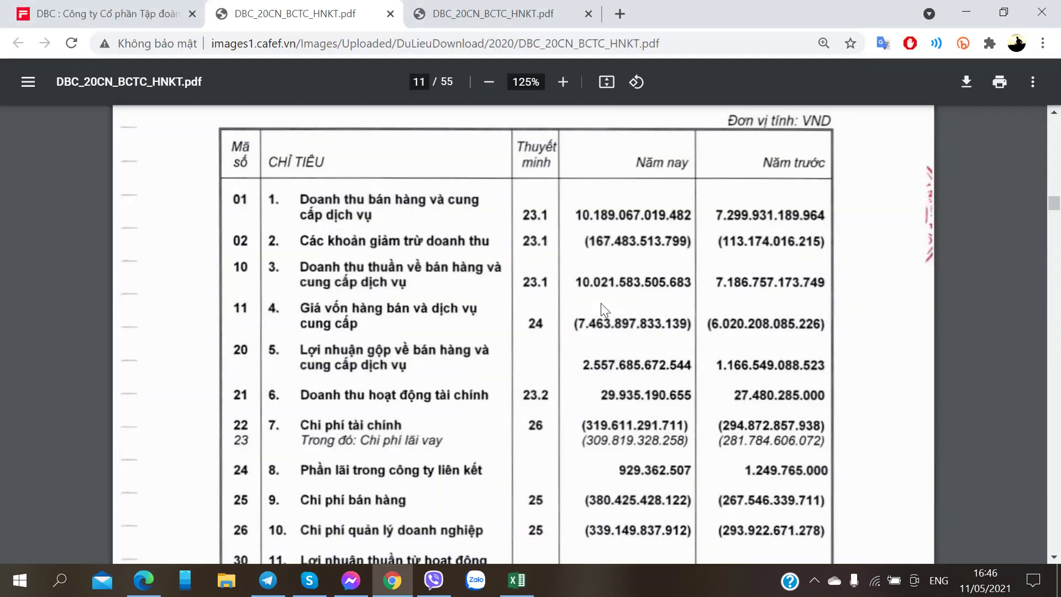
key(alt+Tab)
text(4)
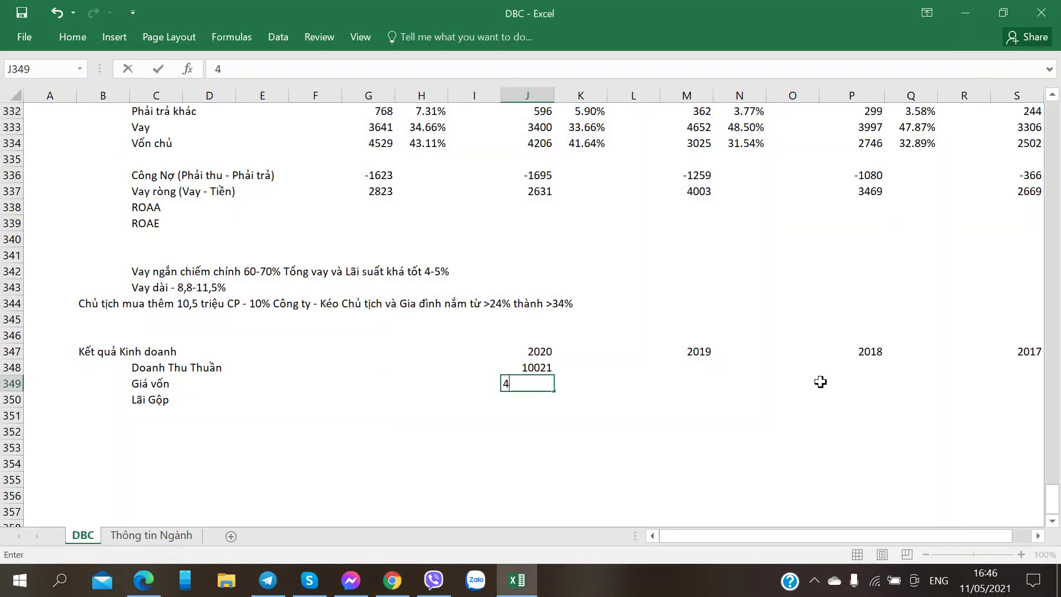
text(63)
key(Return)
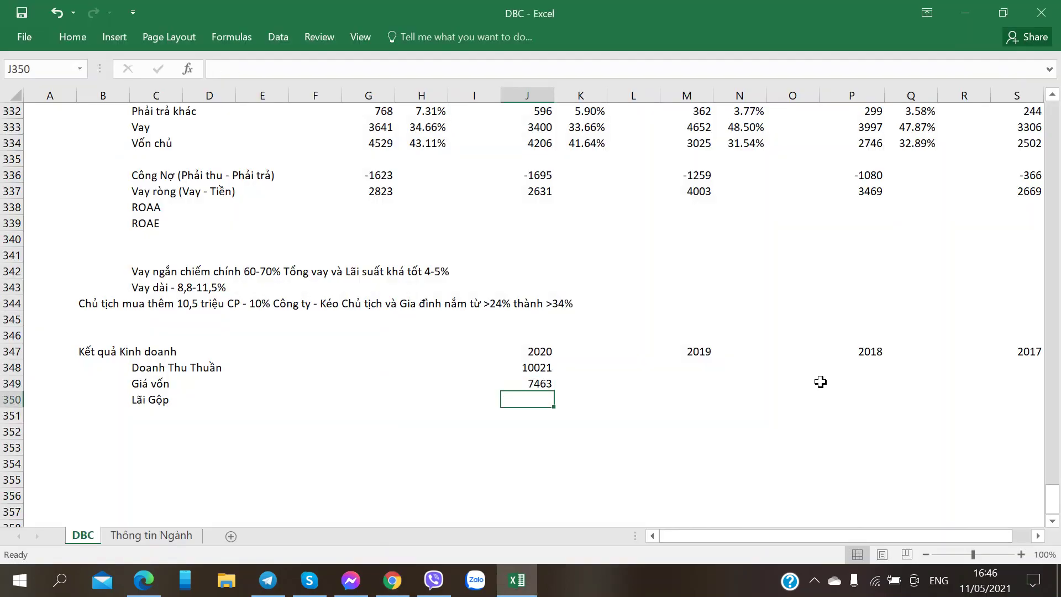
Look up the 2020 gross profit in the report and enter 2557 in J350
key(alt+Tab)
key(alt+Tab)
text(2557)
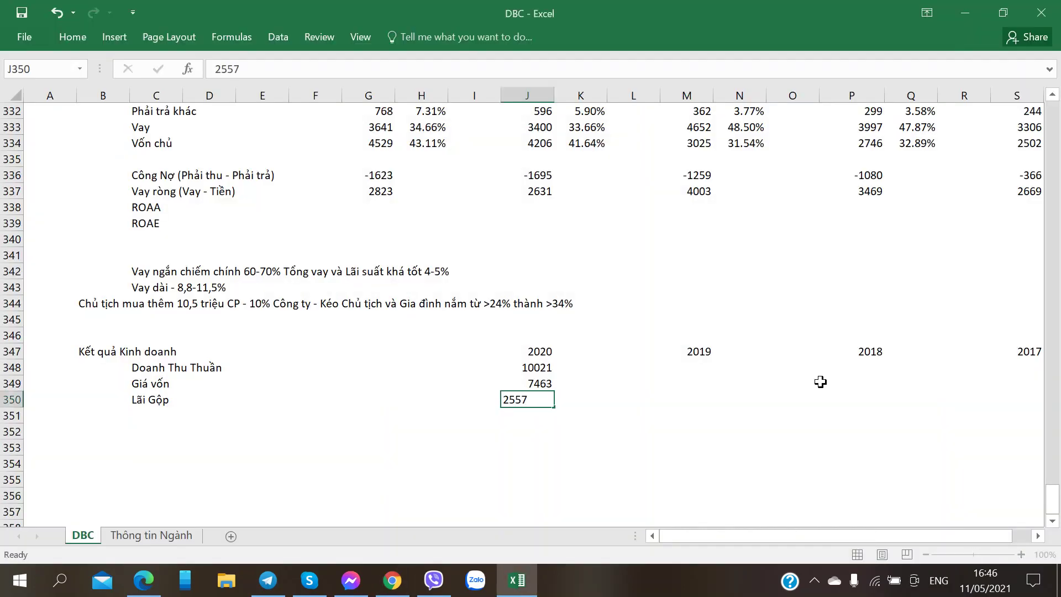
key(Tab)
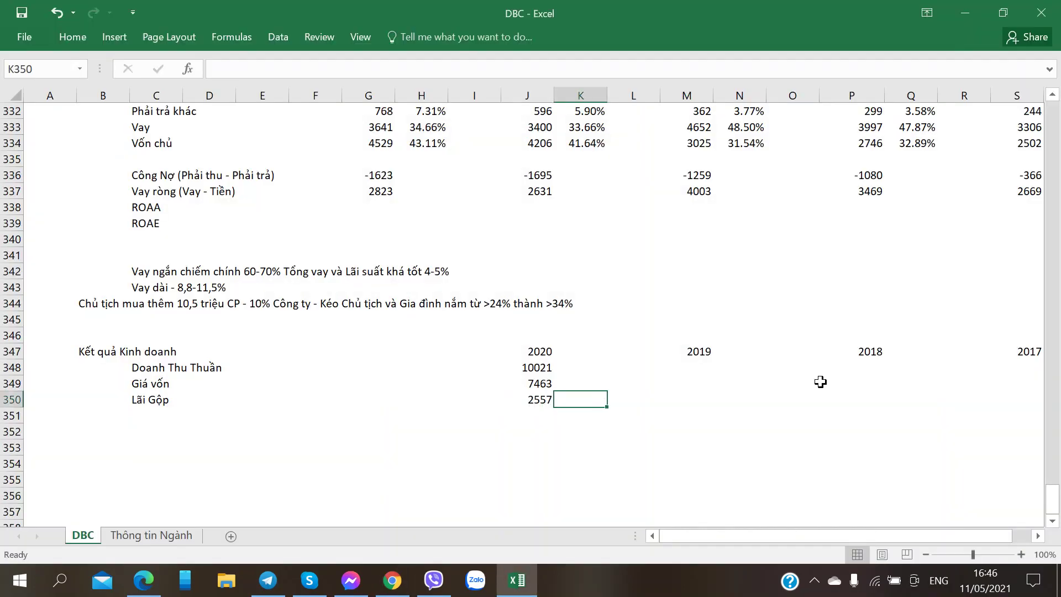
In K349, enter the formula =J349/J348 to calculate cost of goods sold as a share of net revenue
key(Up)
text(=)
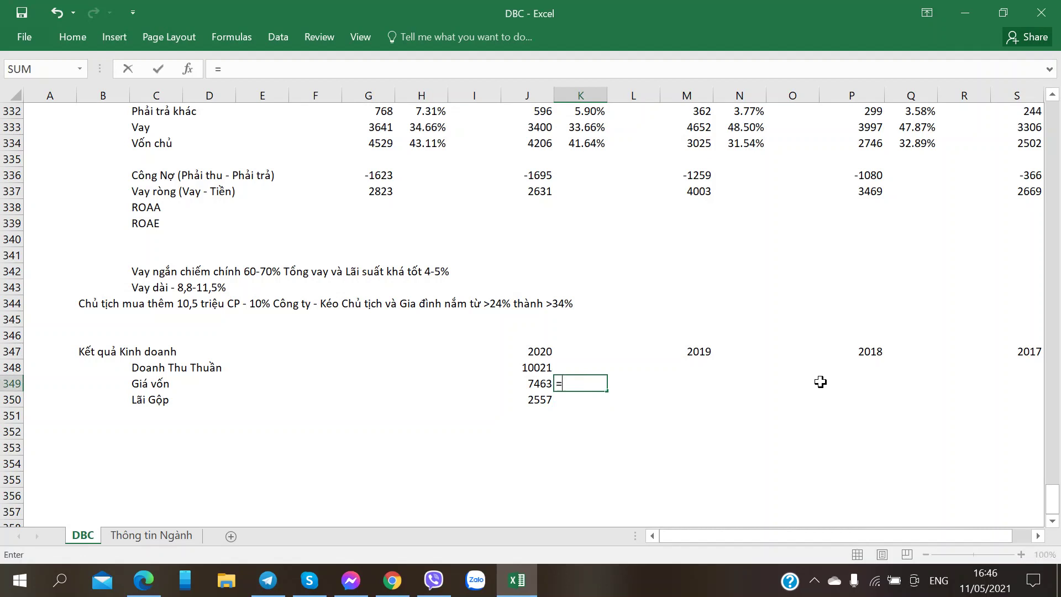
key(Left)
text(/)
key(Left)
key(Up)
key(Return)
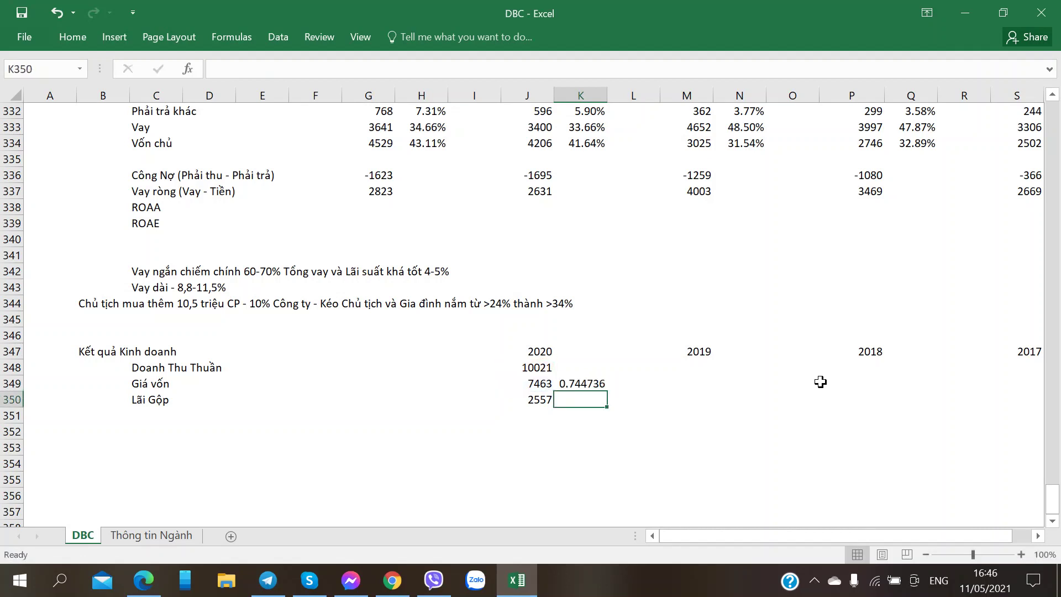
Format the cost ratio in K349 as a percentage with two decimal places
key(Up)
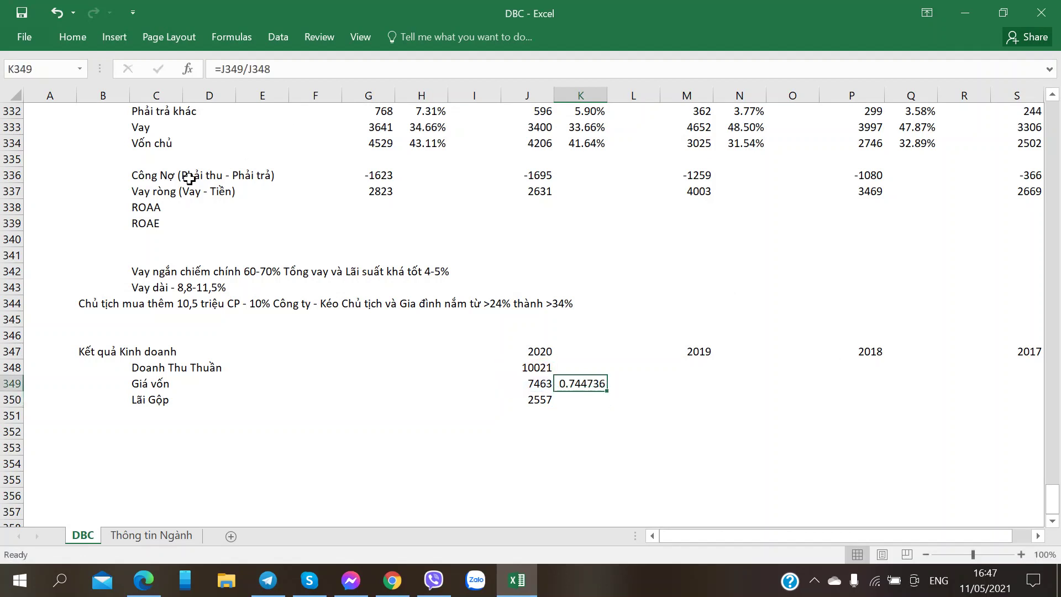
click(86, 38)
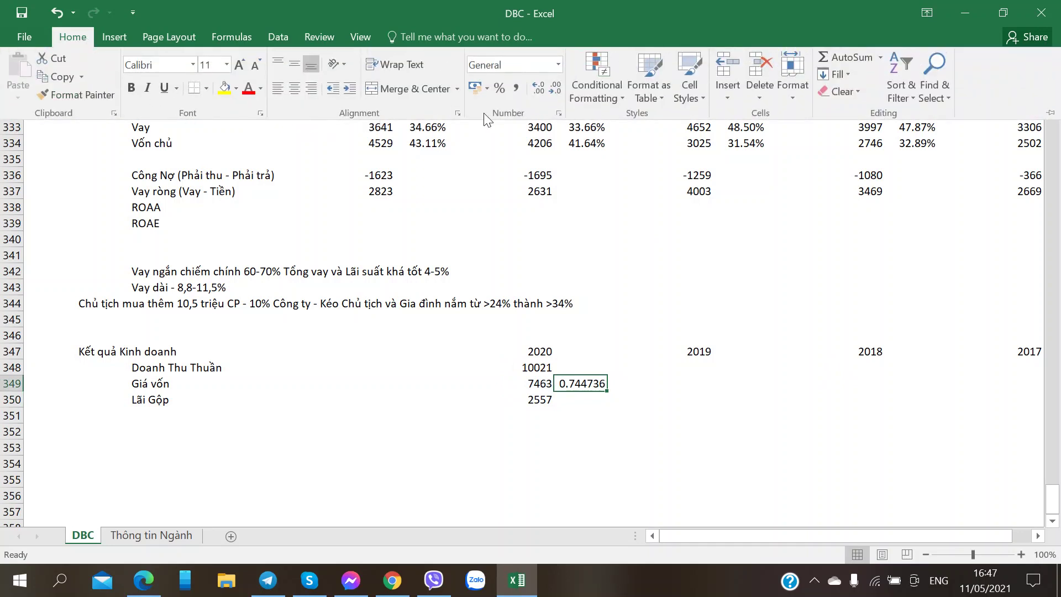
click(501, 92)
click(539, 89)
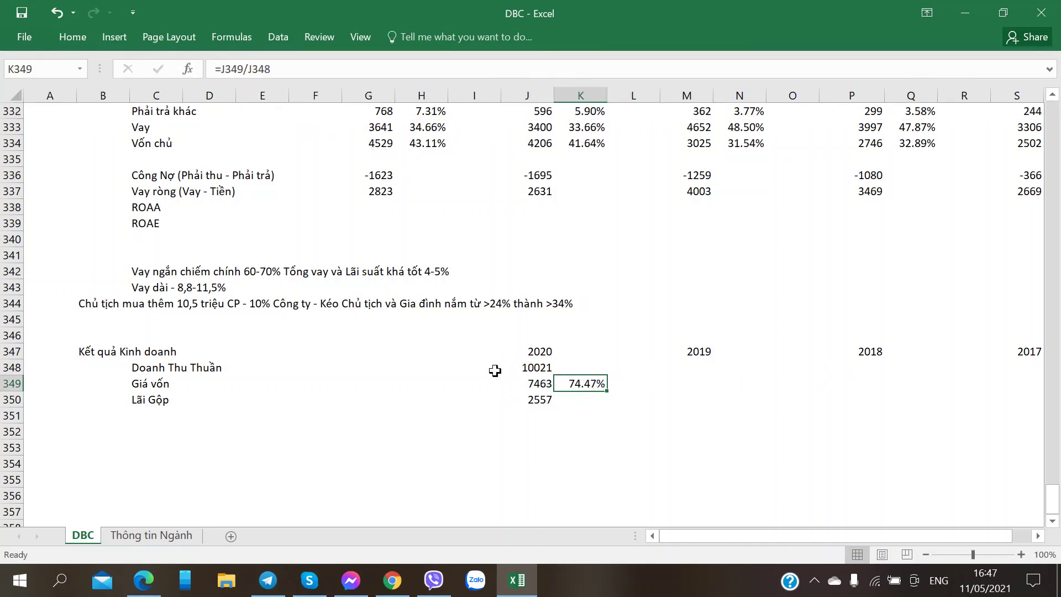
Switch to Chrome, open the CafeF home page in a new tab from the DBC company page, and skim its headlines
click(392, 580)
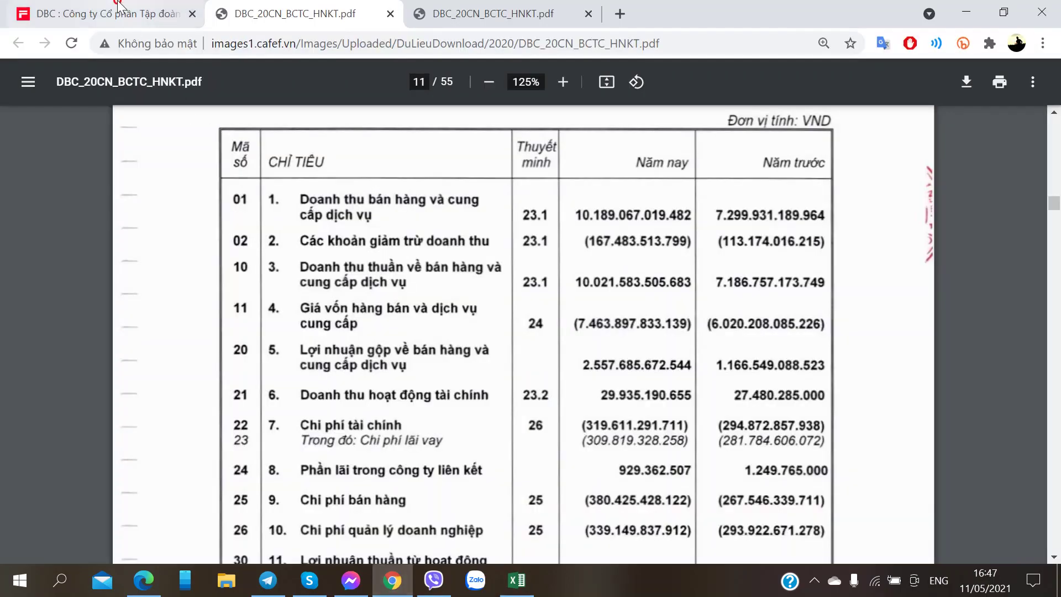
click(111, 13)
scroll(133, 140, up, 7)
middle_click(97, 89)
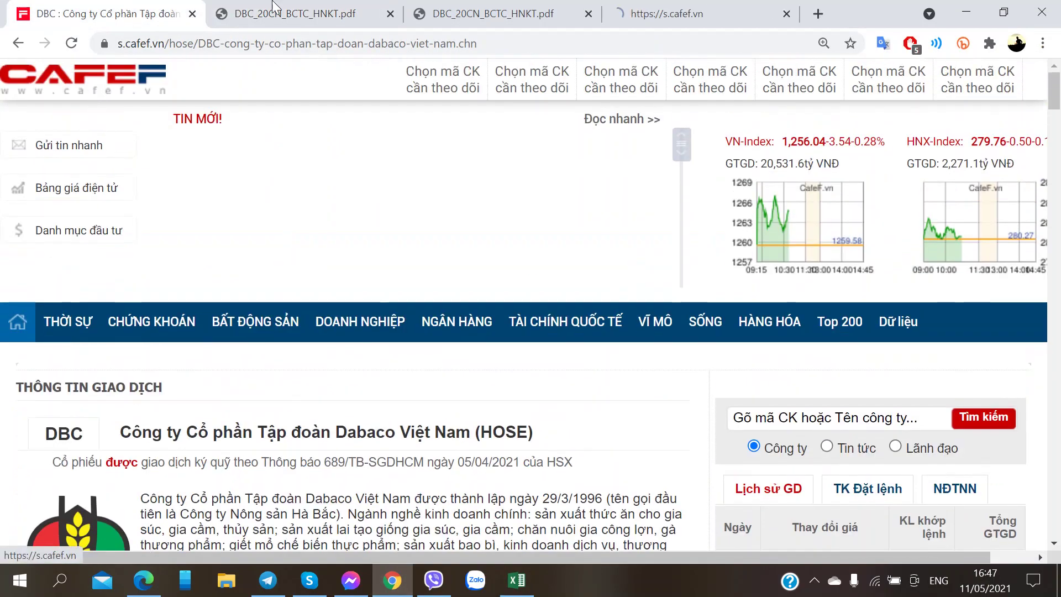
click(645, 6)
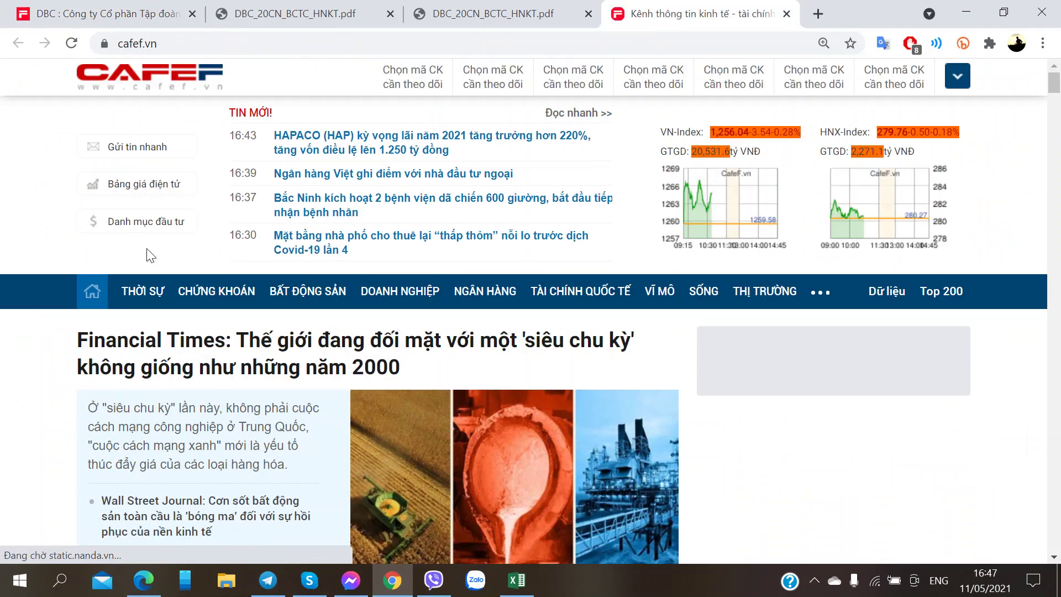
scroll(138, 256, down, 2)
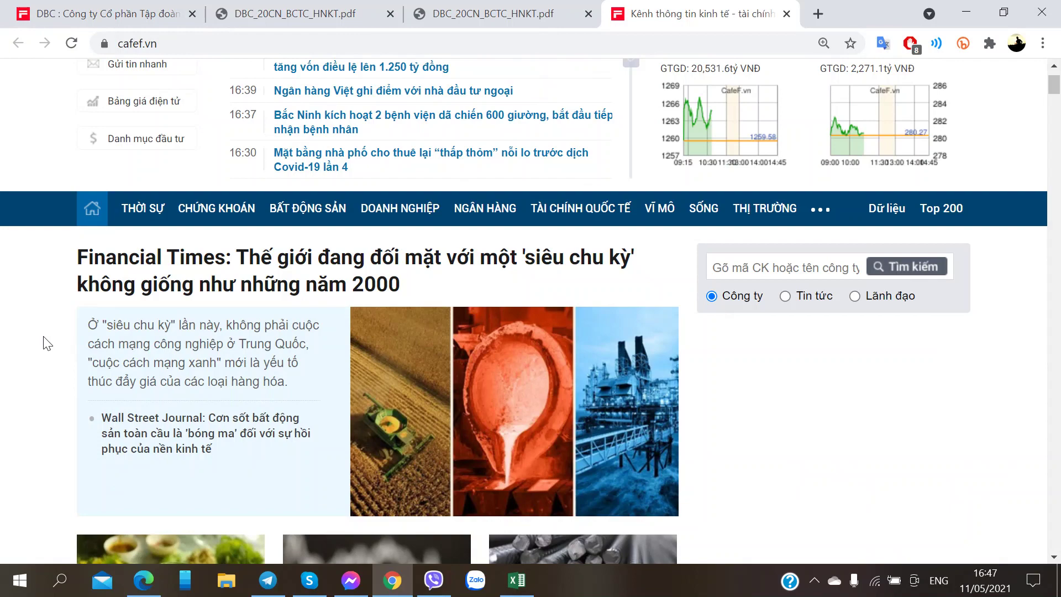
scroll(48, 344, down, 4)
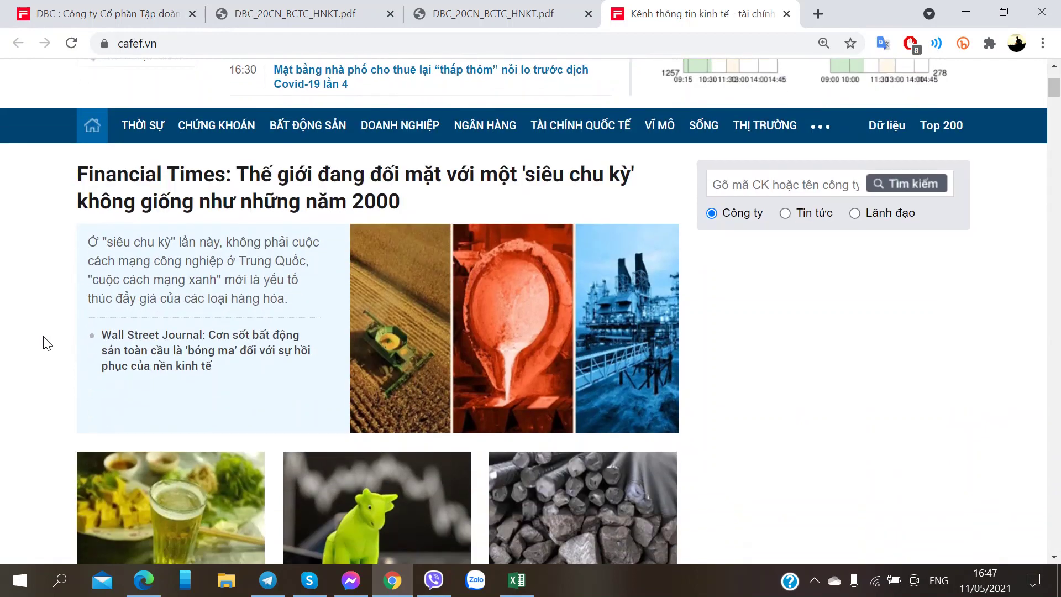
scroll(47, 344, up, 4)
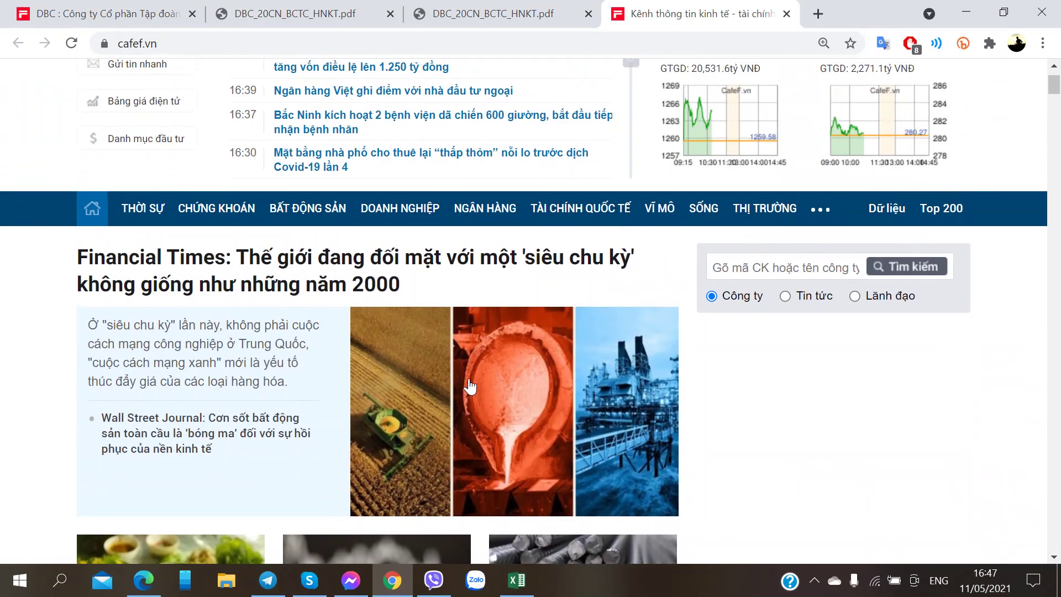
Read through the Financial Times article on the commodity super cycle, then close it and return to the DBC company page
click(425, 382)
scroll(426, 380, down, 8)
scroll(425, 379, down, 15)
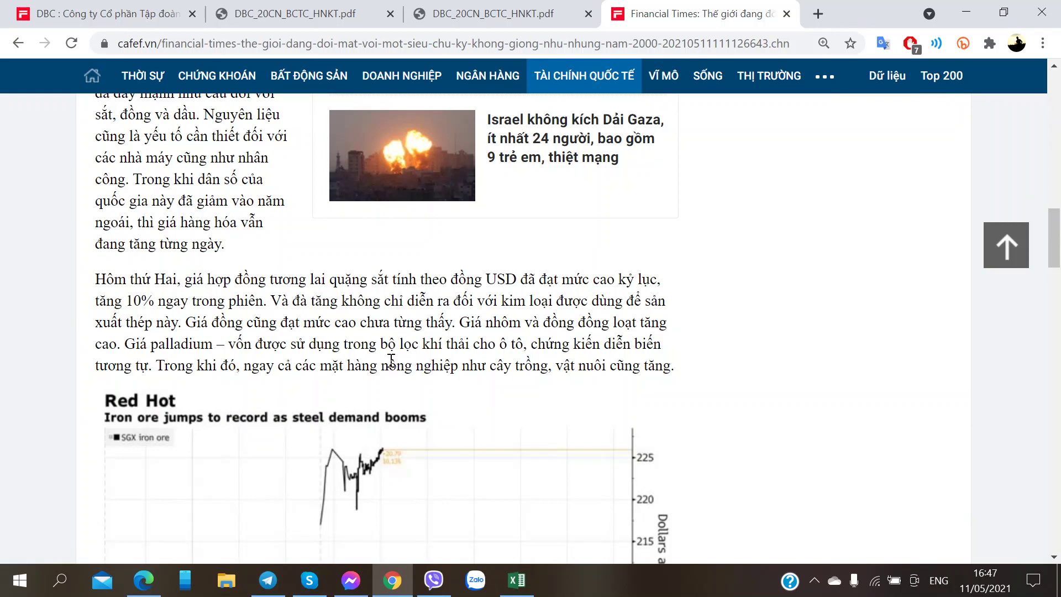
scroll(392, 360, down, 1)
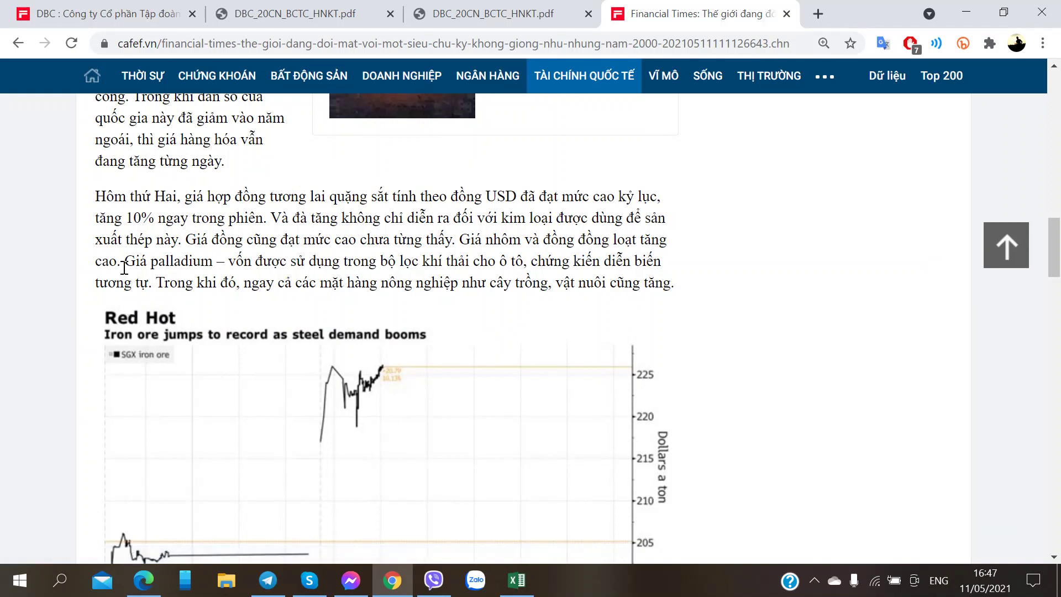
scroll(122, 271, down, 5)
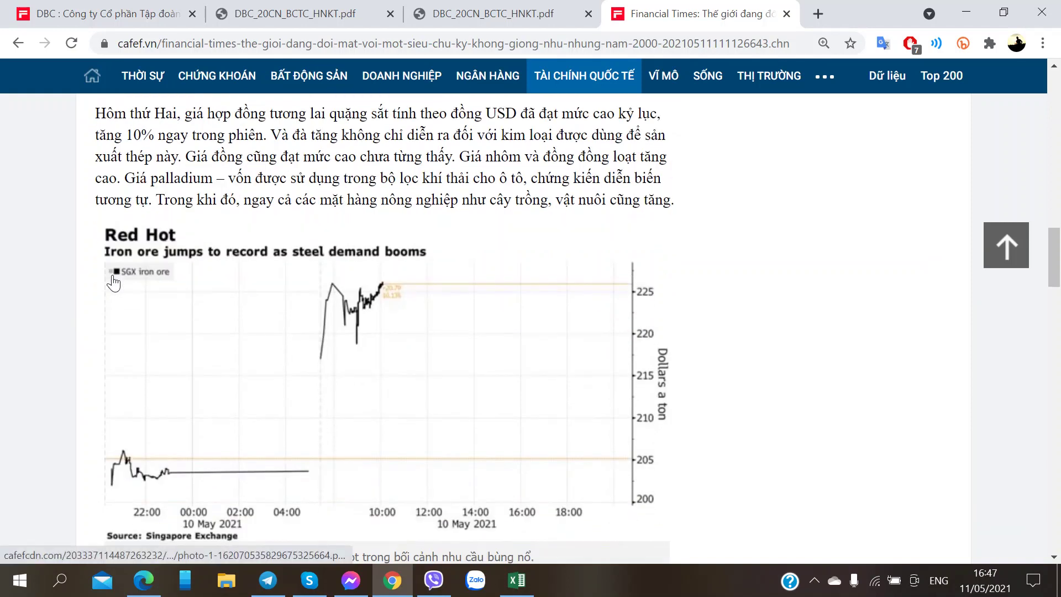
scroll(114, 283, down, 15)
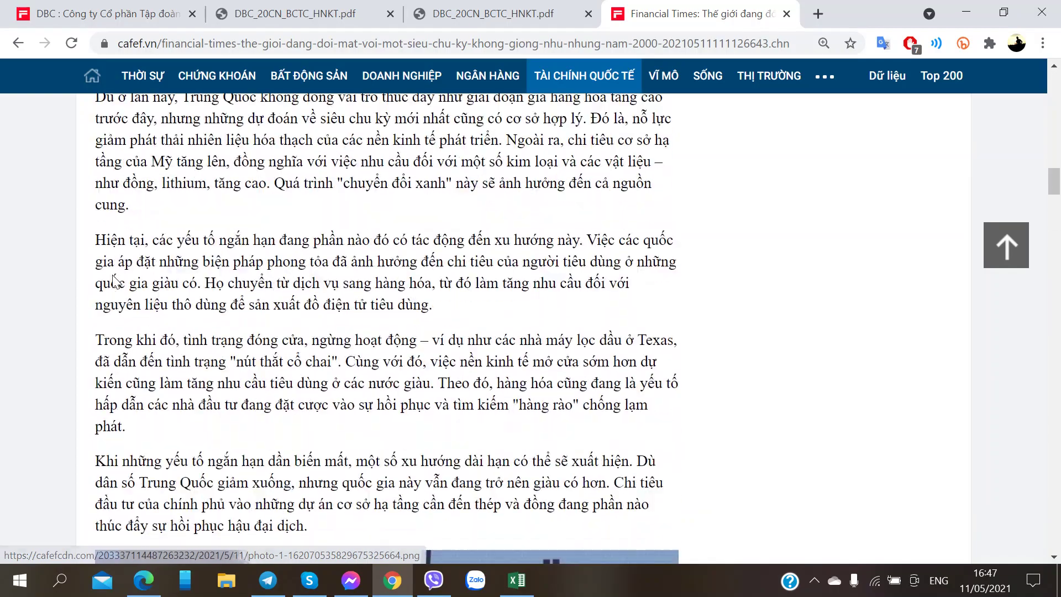
scroll(113, 282, down, 7)
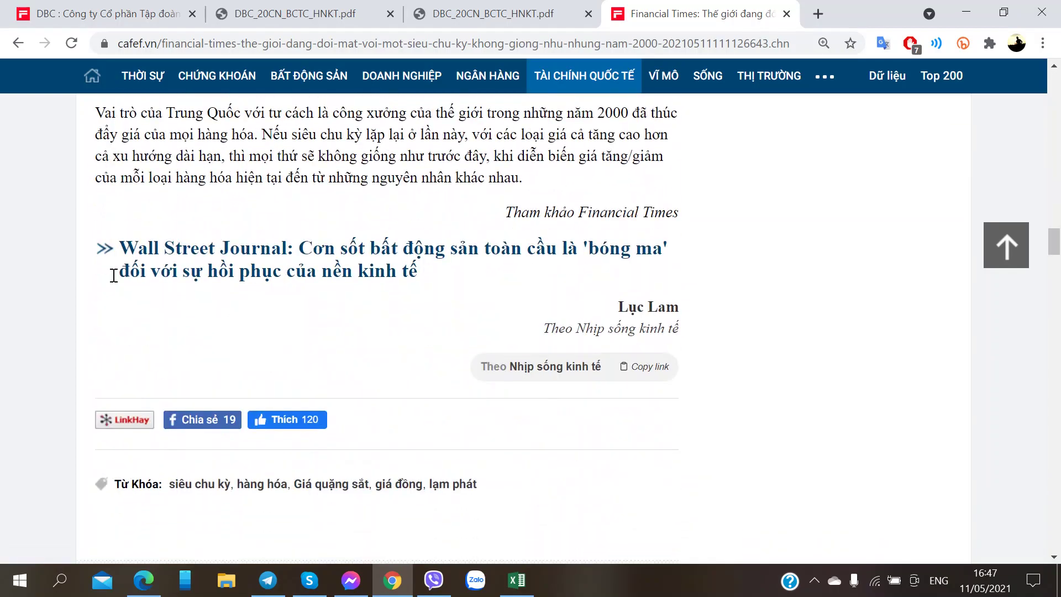
scroll(111, 275, up, 15)
scroll(110, 272, up, 20)
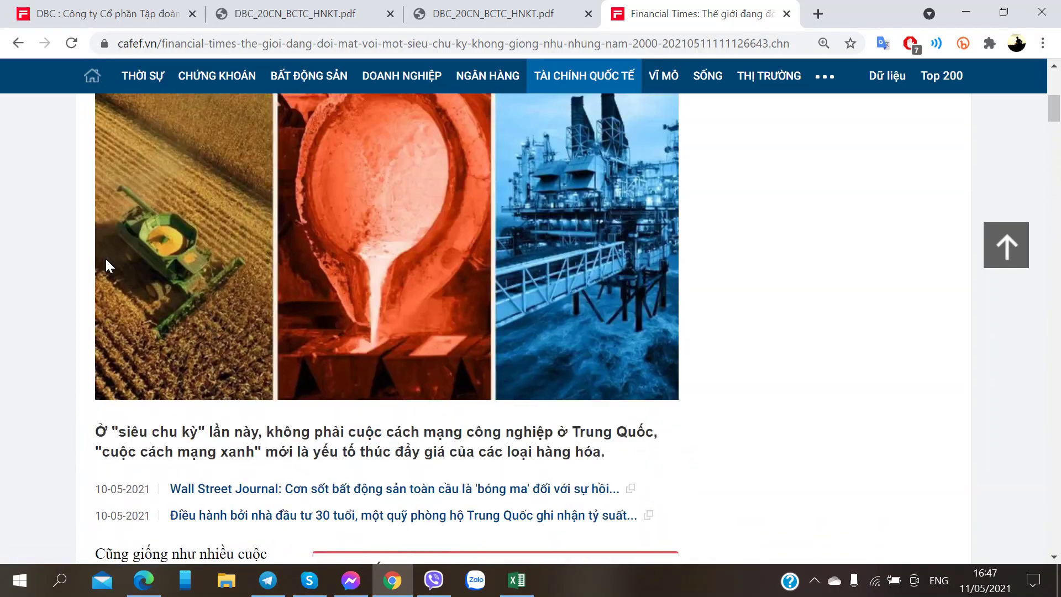
key(ctrl+w)
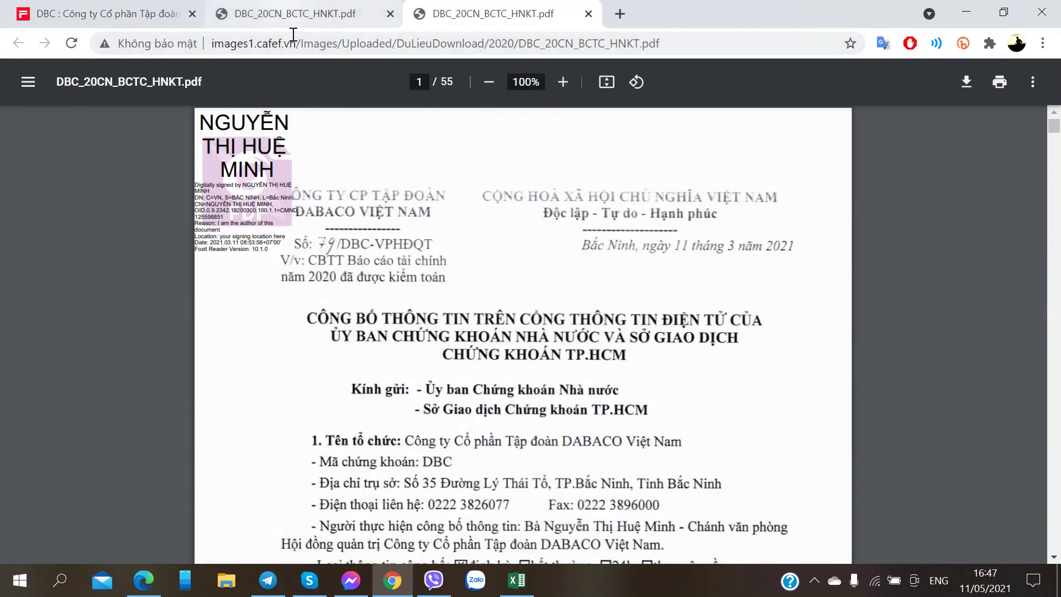
click(159, 15)
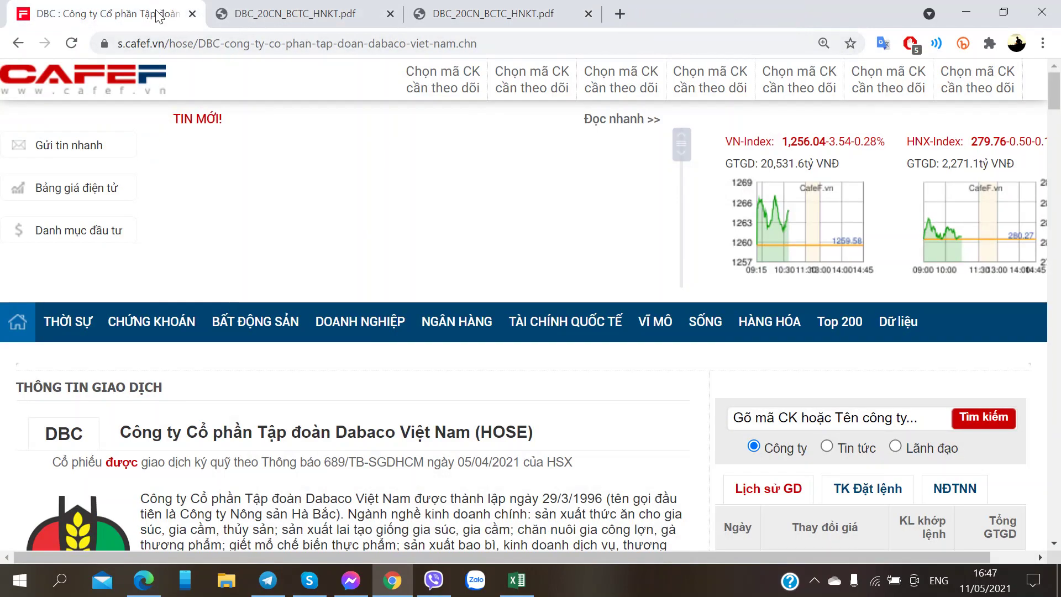
Switch back to Excel, change the K349 formula to =J349/J$348, and fill it down to K350
click(517, 581)
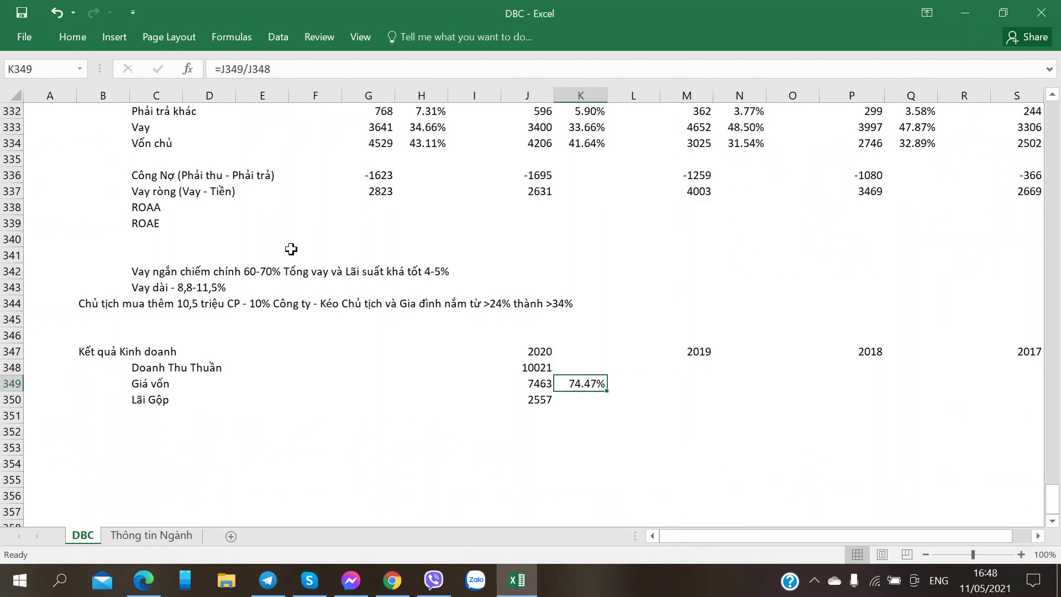
click(251, 66)
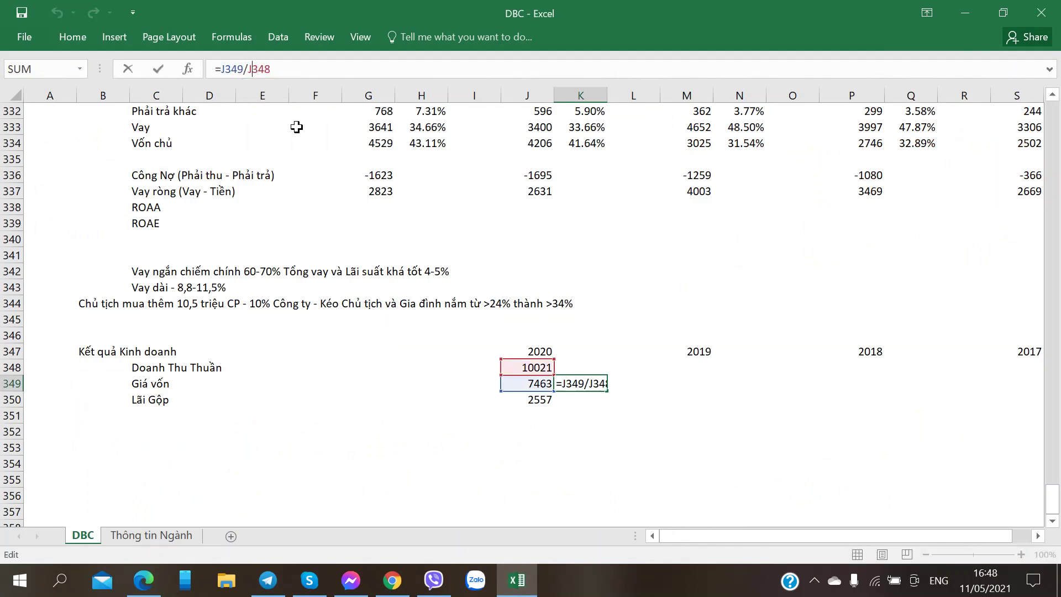
key(Return)
key(shift+Up)
key(ctrl+d)
key(Down)
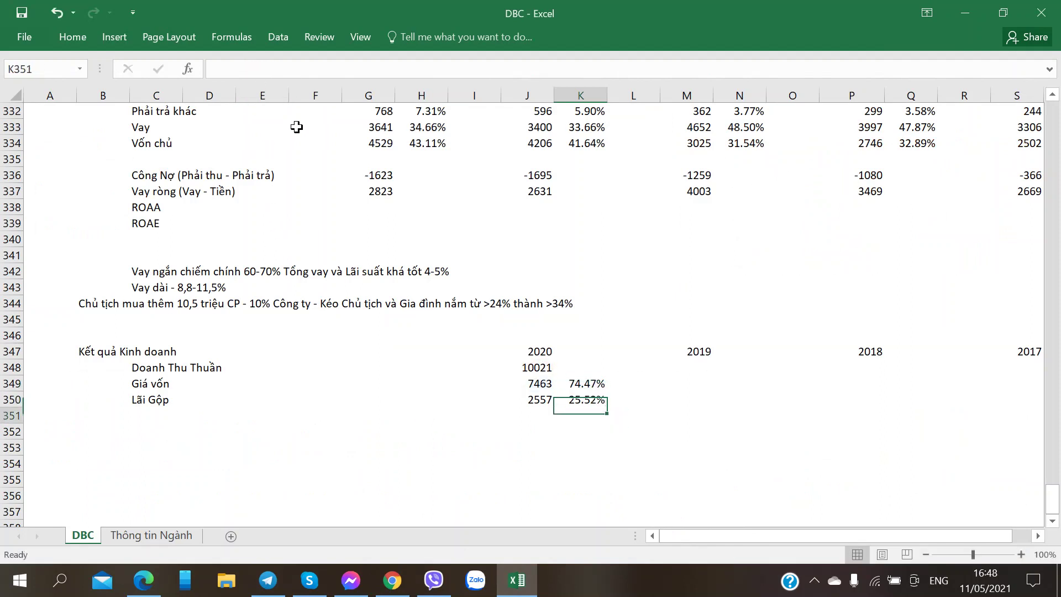
Check the 2019 net revenue in the report's prior-year column and enter 7186 in M348
key(Left)
key(Left)
key(Left)
key(Left)
key(Down)
key(Right)
key(Right)
key(Right)
key(Right)
key(Right)
key(Right)
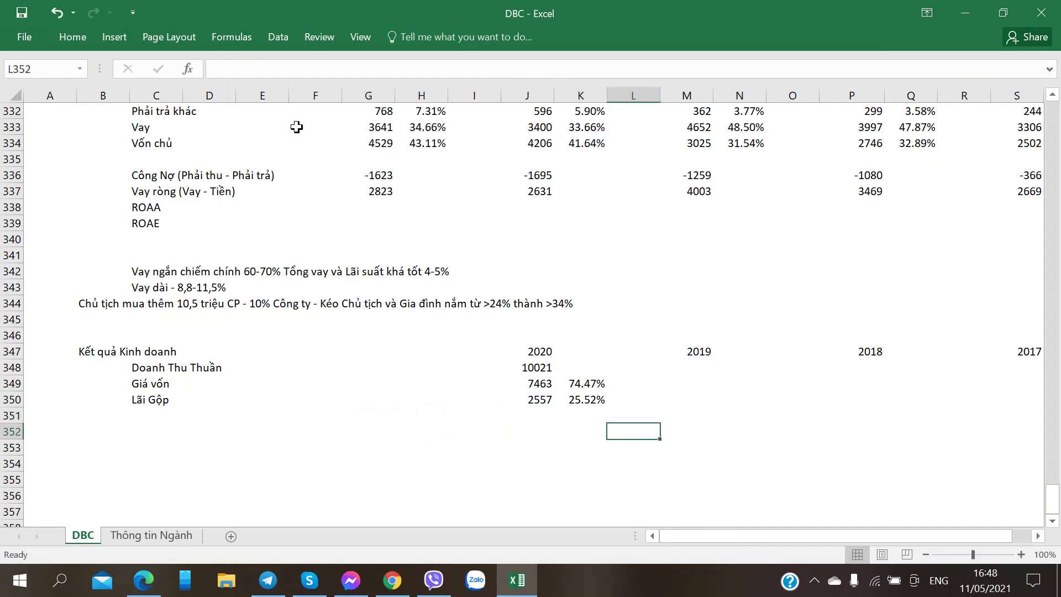
key(Up)
key(Up)
key(Up)
key(Up)
key(alt+Tab)
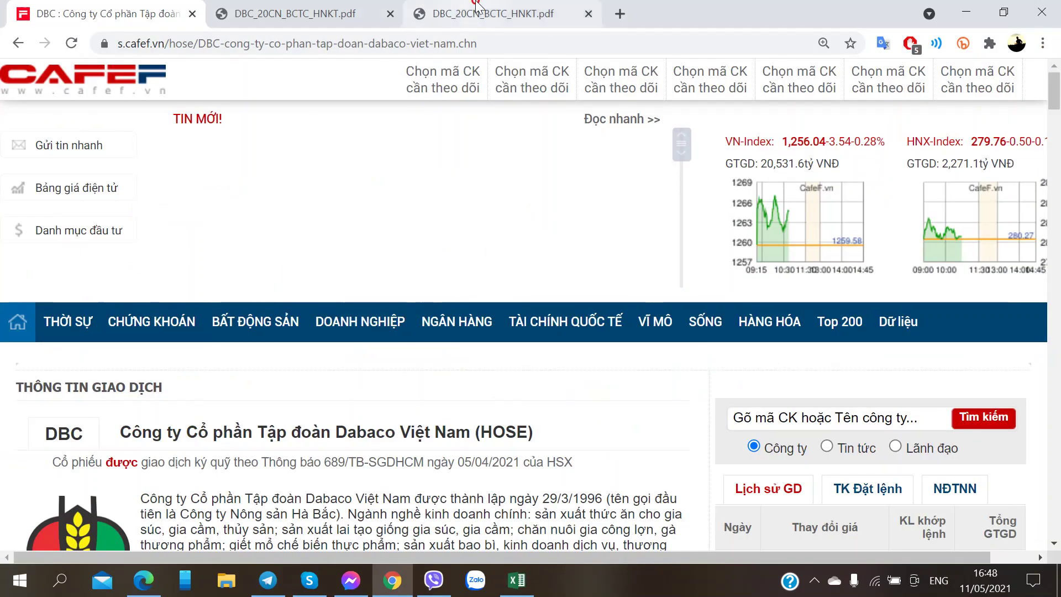
click(295, 8)
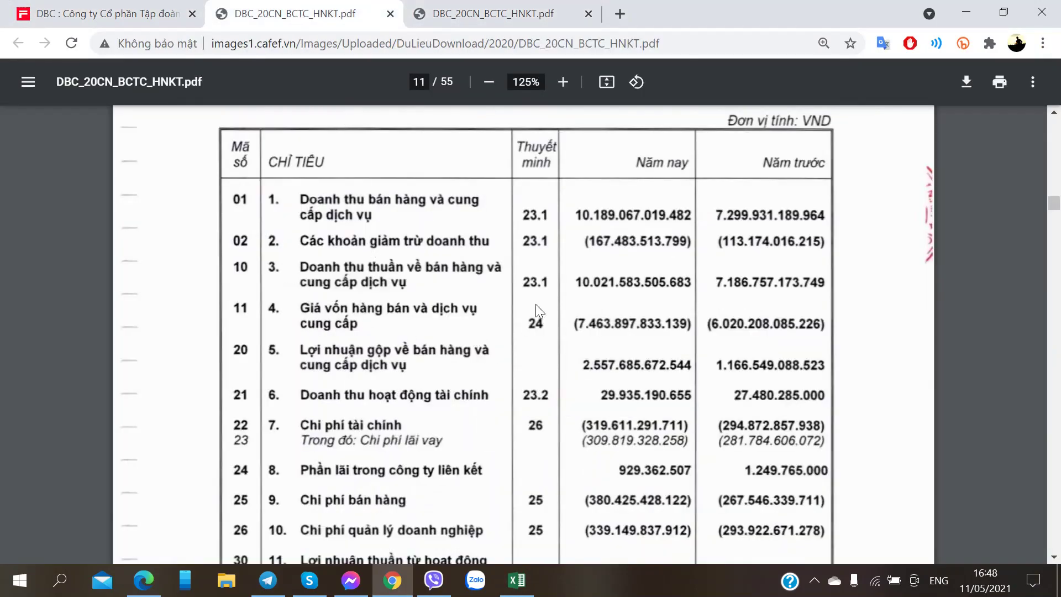
key(alt+Tab)
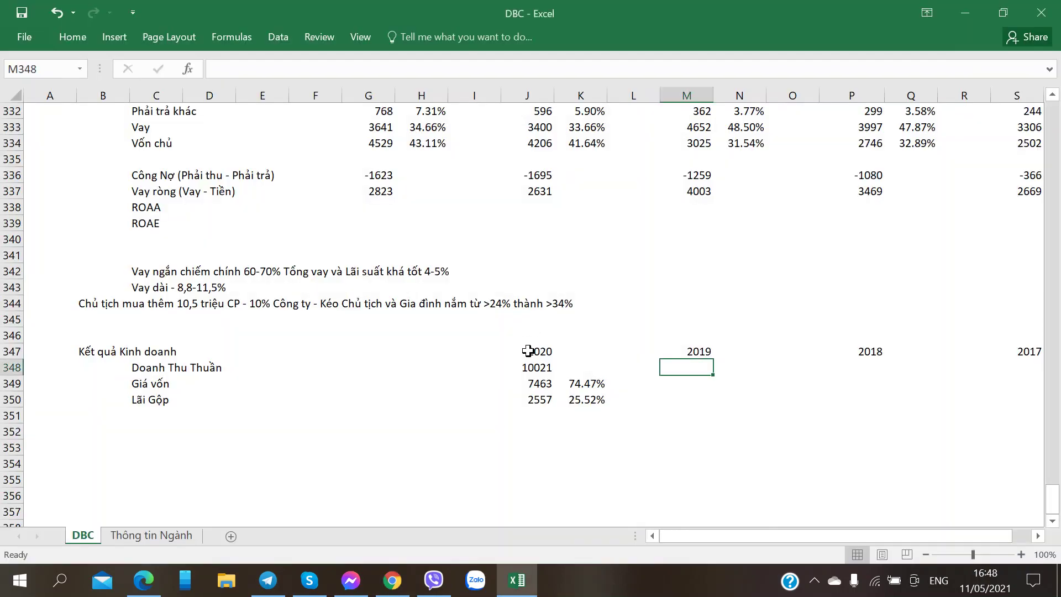
key(alt+Tab)
key(alt+Tab)
text(7186)
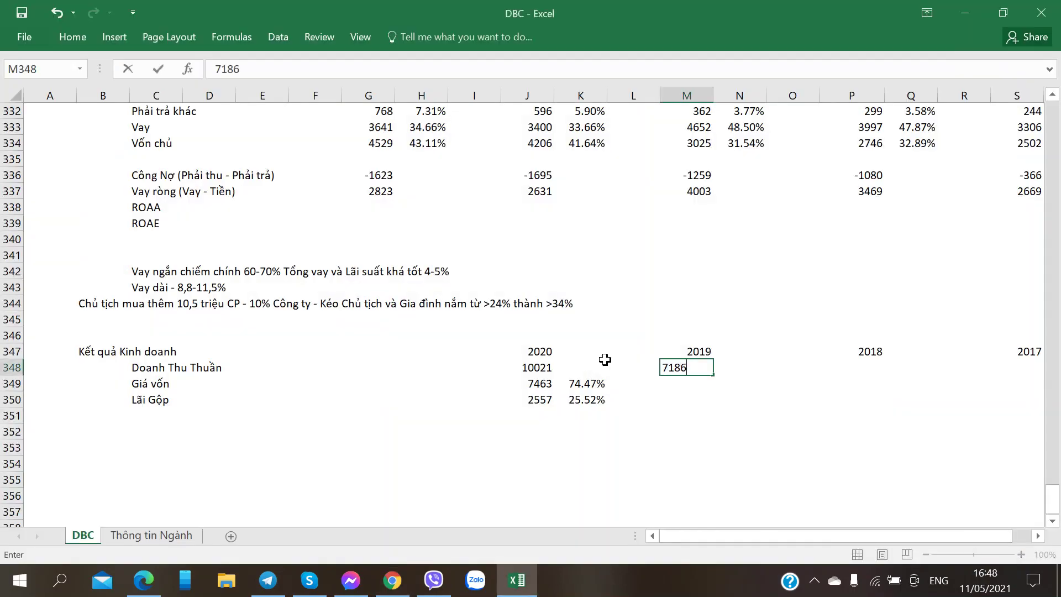
key(Tab)
Check the 2019 cost of goods sold in the report and enter 6020 in M349
key(alt+Tab)
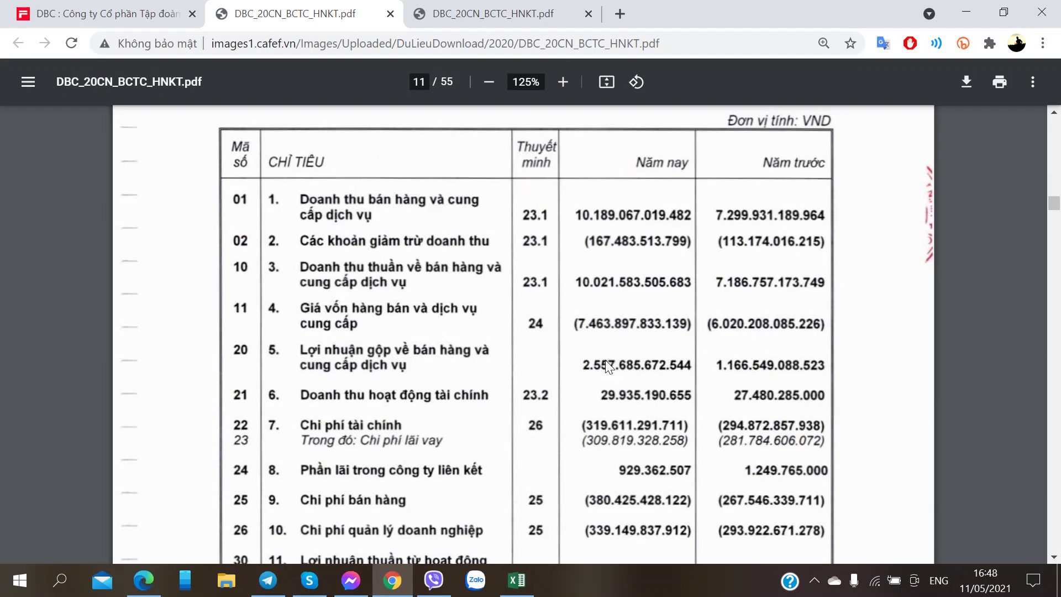
key(alt+Tab)
key(Left)
key(alt+Tab)
key(alt+Tab)
key(Down)
text(6020)
Look up the 2019 gross profit in the report, enter 1166 in M350, and select the 2020 cost ratio in K349
key(alt+Tab)
key(alt+Tab)
key(Down)
text(1166)
key(Left)
key(Left)
key(Up)
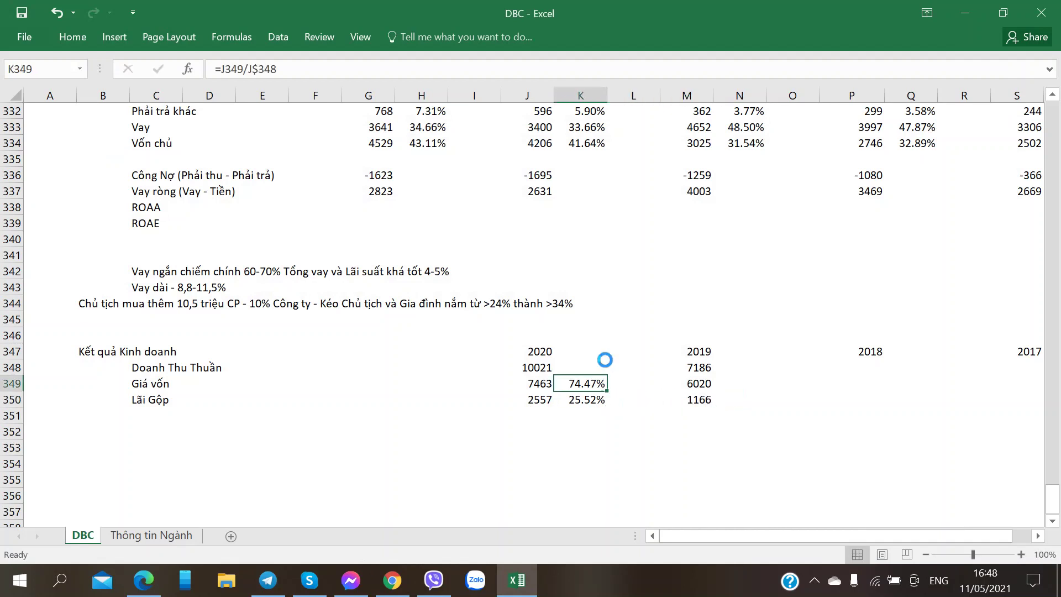
Copy the 2020 cost ratio formula from K349 into N349 and N350 for the 2019 cost and gross profit ratios
key(ctrl+c)
key(Right)
key(Right)
key(Right)
key(ctrl+v)
key(Down)
key(ctrl+v)
Divide 2020 net revenue by 2019 net revenue in L348 with the formula =J348/M348
key(Left)
key(Left)
key(Up)
key(Up)
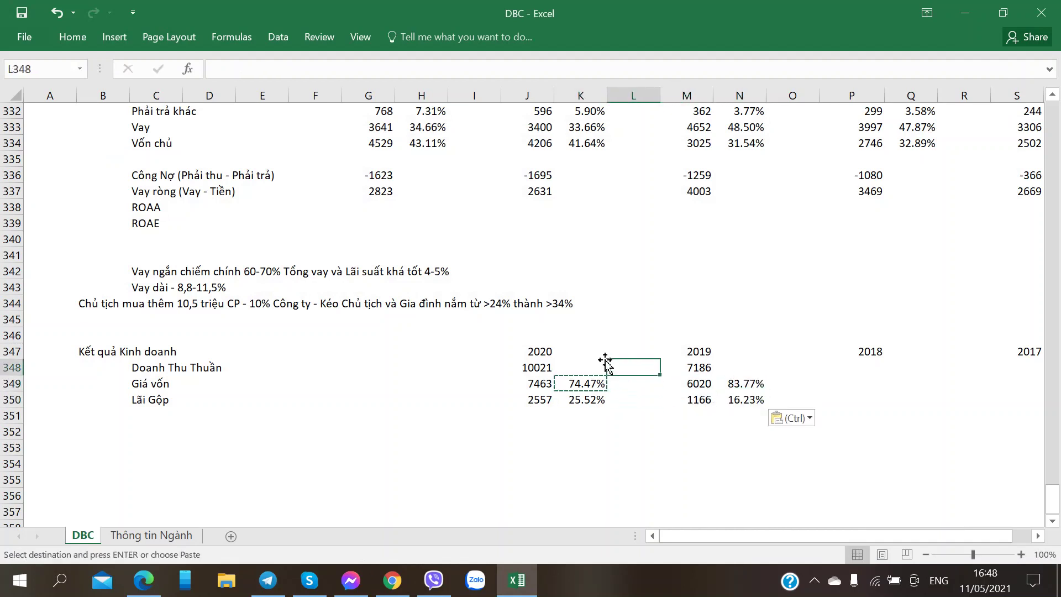
text(=)
key(Left)
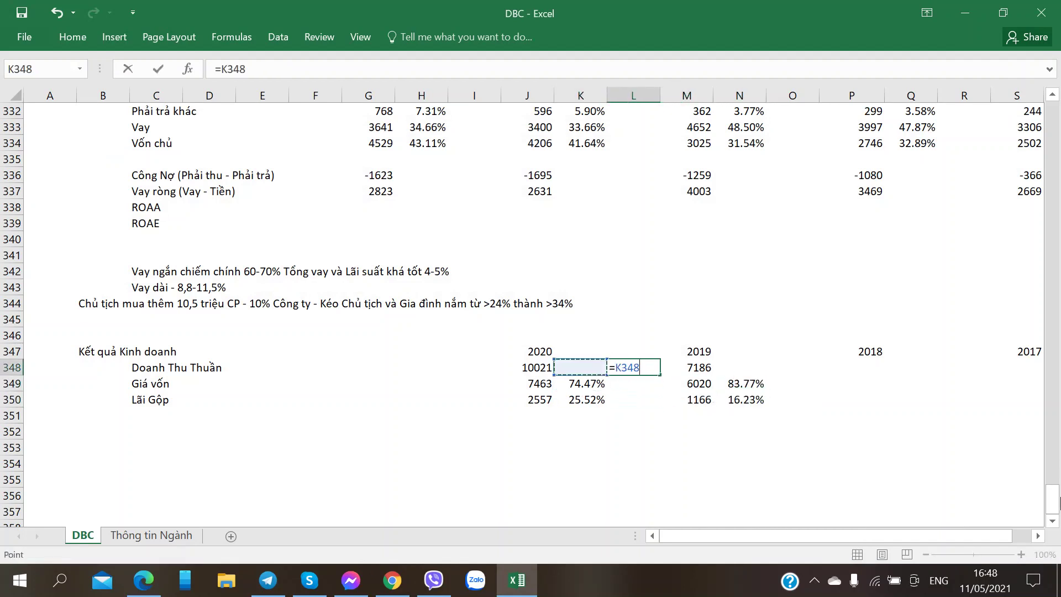
key(Left)
text(/)
key(Right)
key(Return)
Turn the L348 result into a growth rate by extending its formula to =J348/M348-1
key(Up)
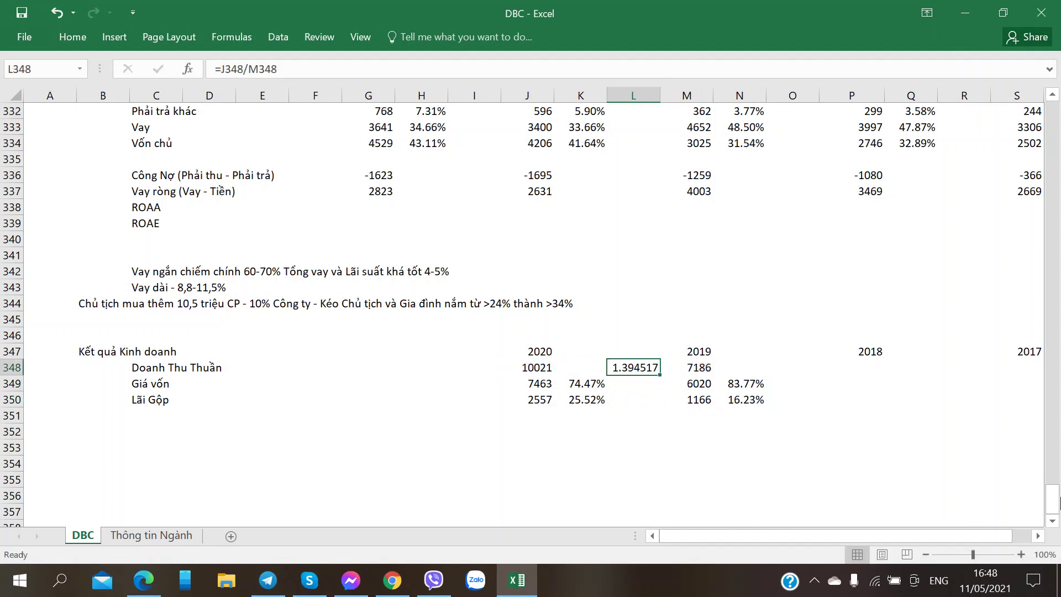
click(307, 70)
text(-1)
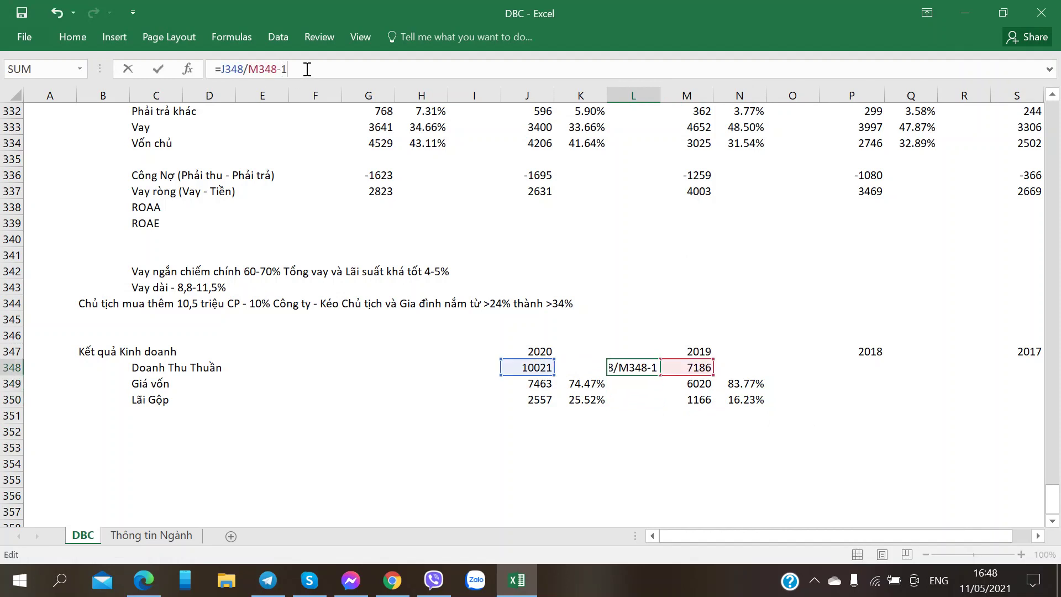
key(ctrl+Return)
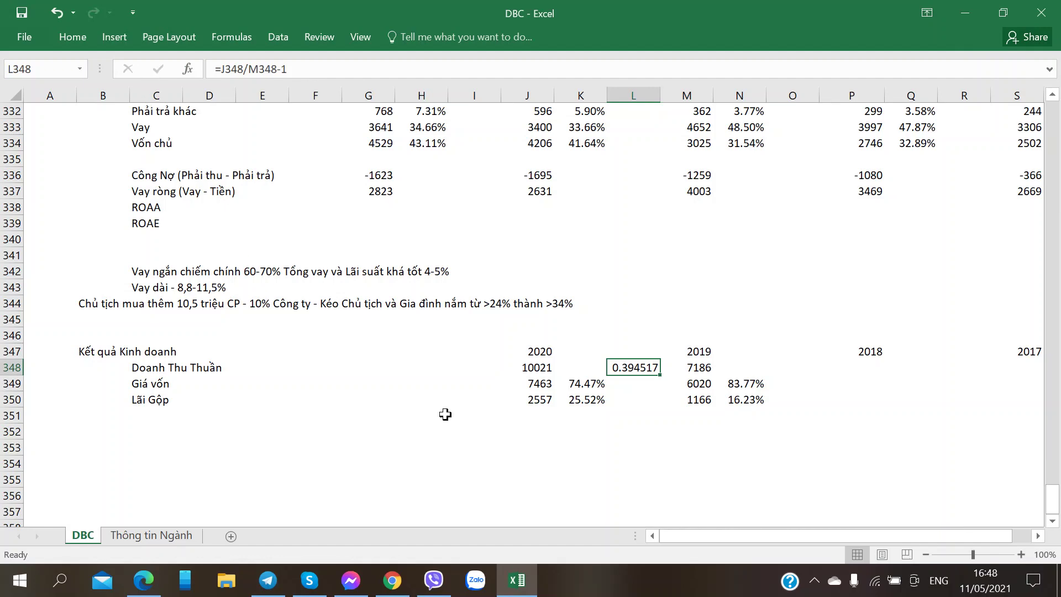
Apply the percentage format of K349 to the revenue growth in L348 by pasting formats only, and clear the copy selection
click(586, 386)
key(ctrl+c)
right_click(644, 365)
click(687, 109)
key(t)
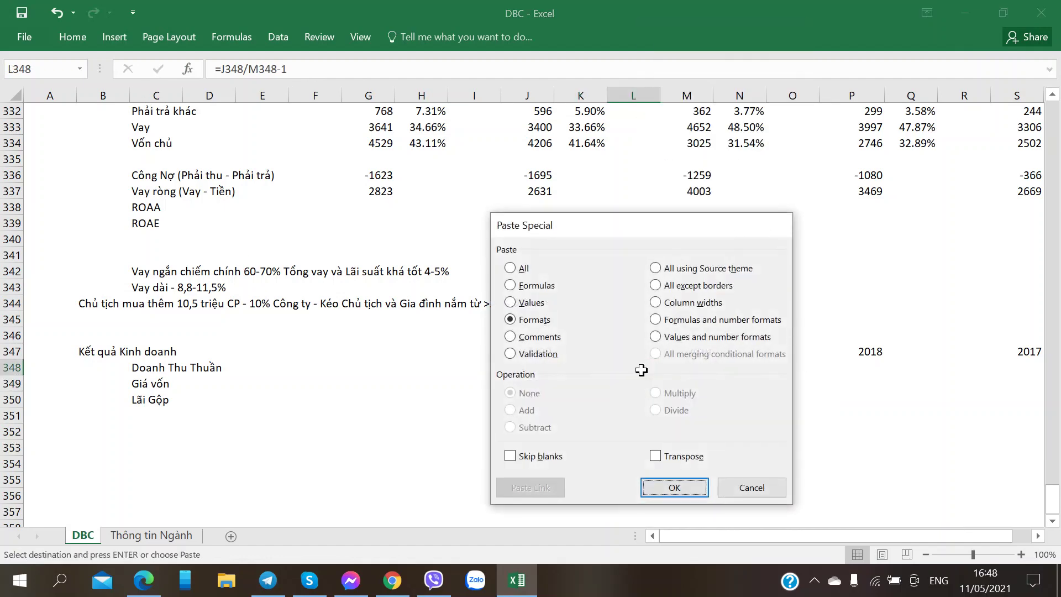
key(Return)
click(650, 413)
click(580, 463)
click(528, 434)
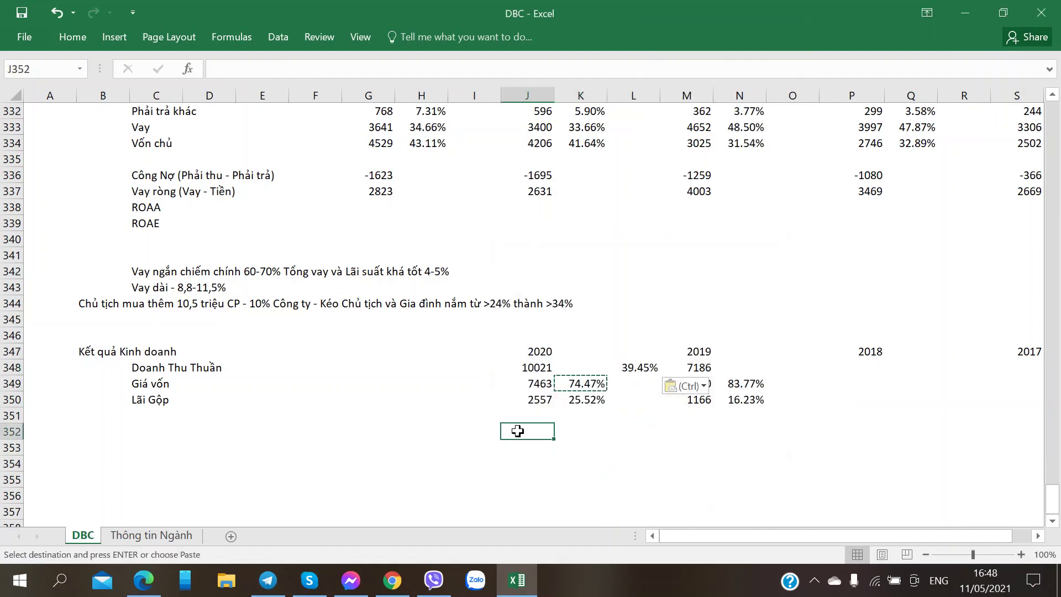
key(Escape)
click(581, 433)
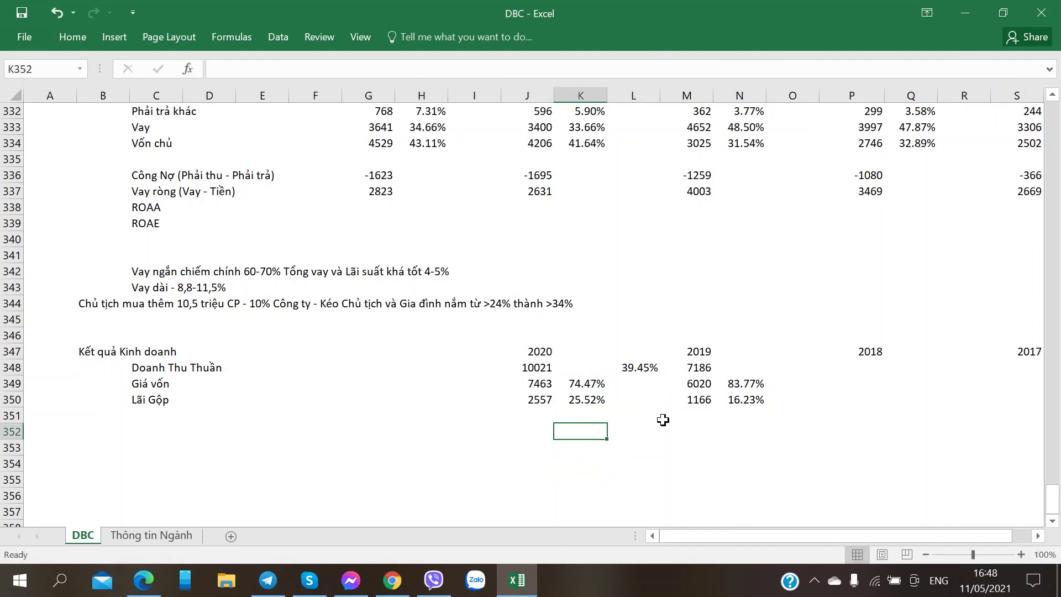
Review the 2020 and 2019 gross margins alongside the revenue growth and gross profit cells in the summary
click(574, 393)
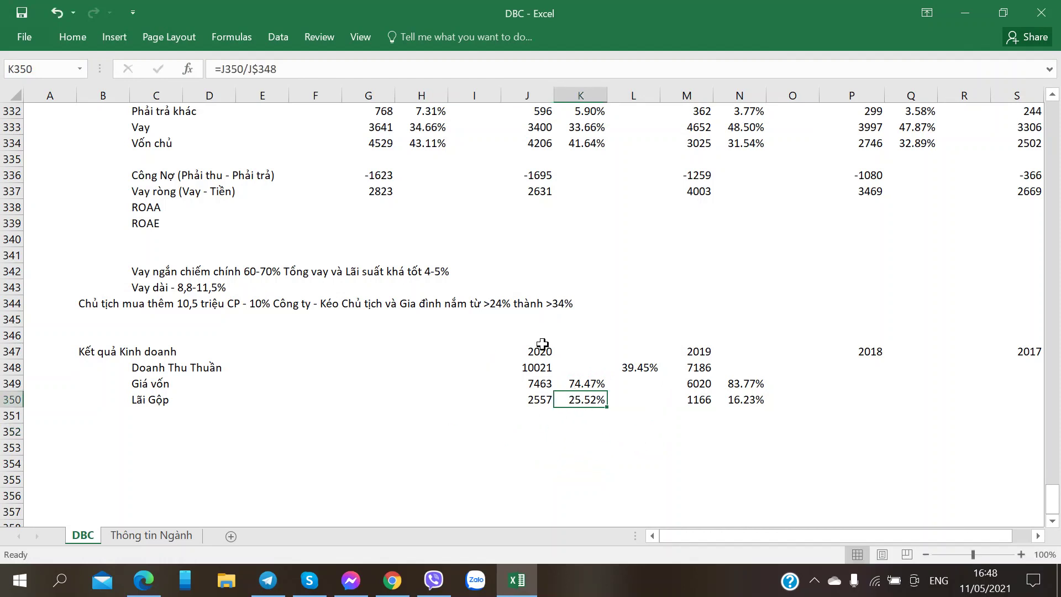
click(739, 405)
click(535, 368)
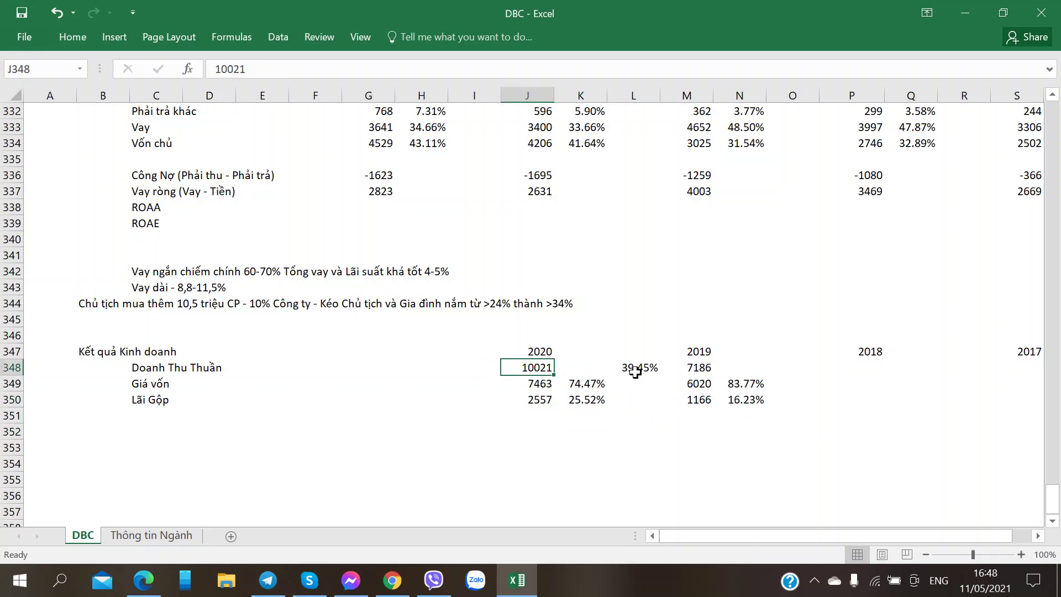
click(635, 367)
click(539, 400)
click(718, 405)
click(612, 402)
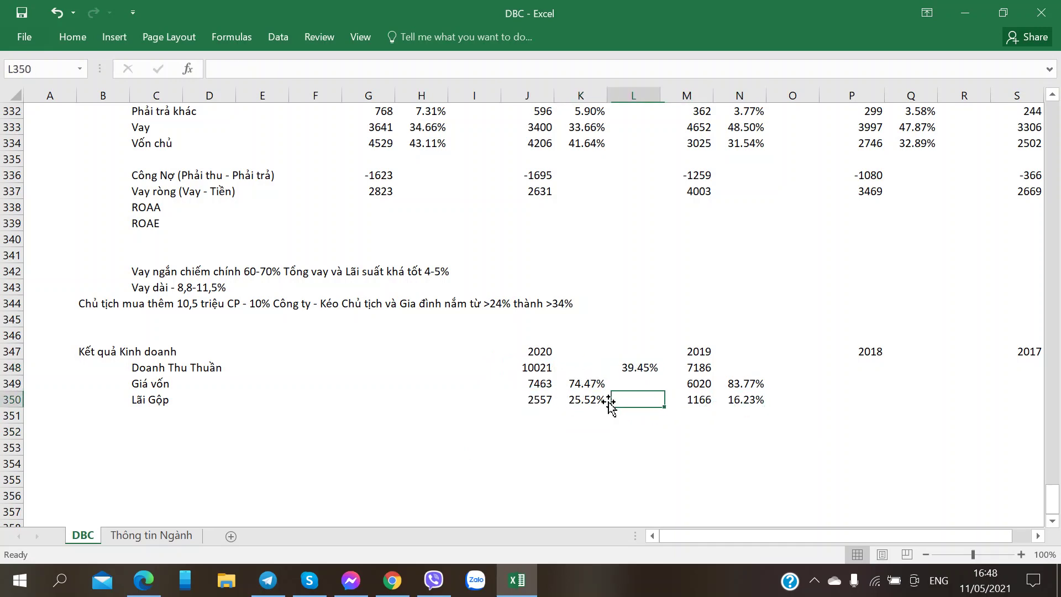
Switch to Chrome and look through the opening pages of the second open copy of DBC_20CN_BCTC_HNKT.pdf
key(alt+Tab)
key(alt+Tab)
key(alt+Tab)
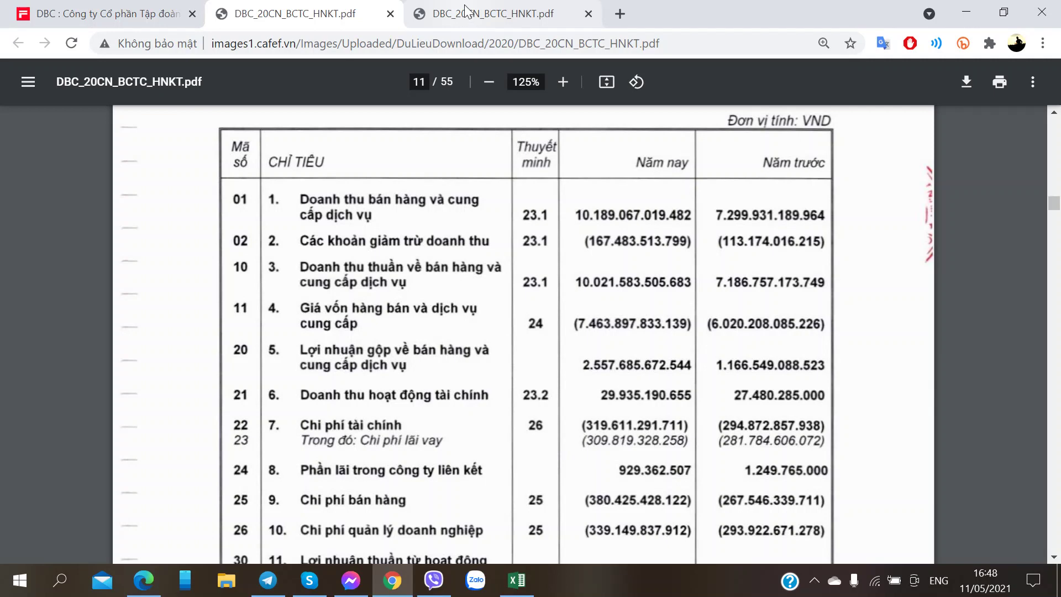
click(464, 11)
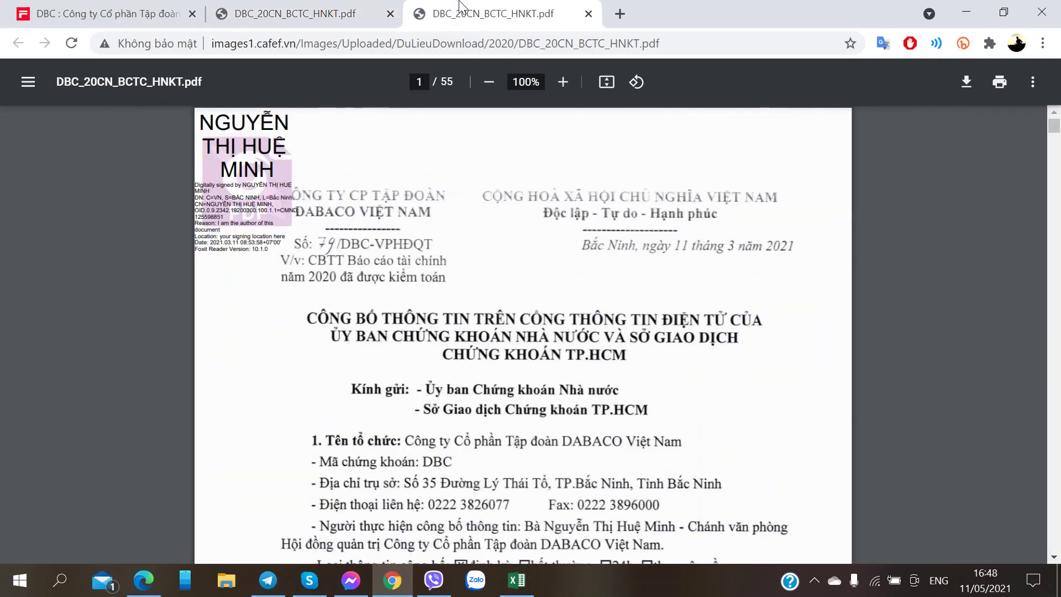
scroll(379, 306, down, 20)
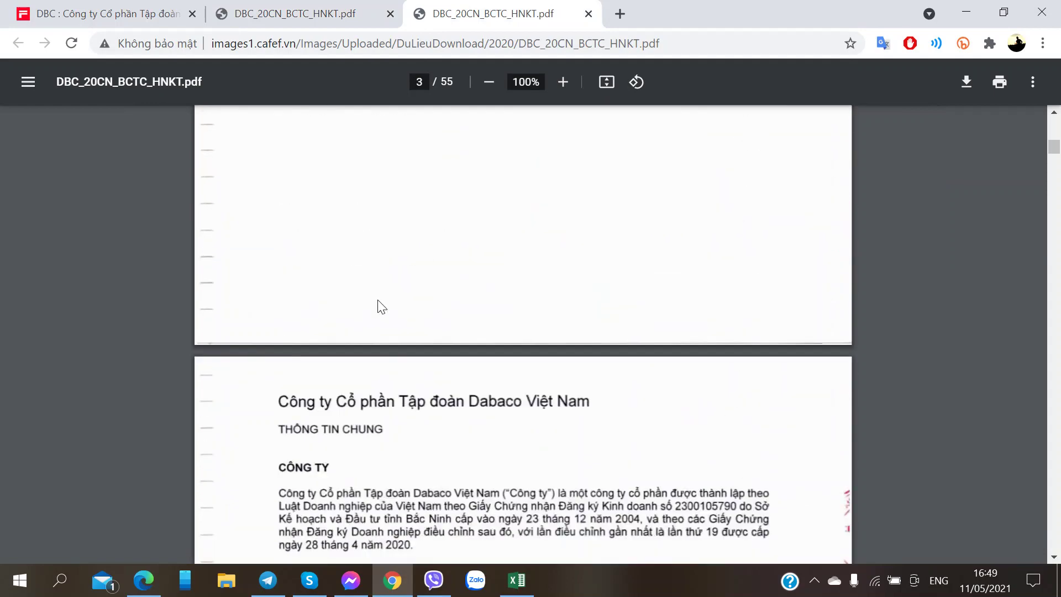
scroll(378, 289, down, 11)
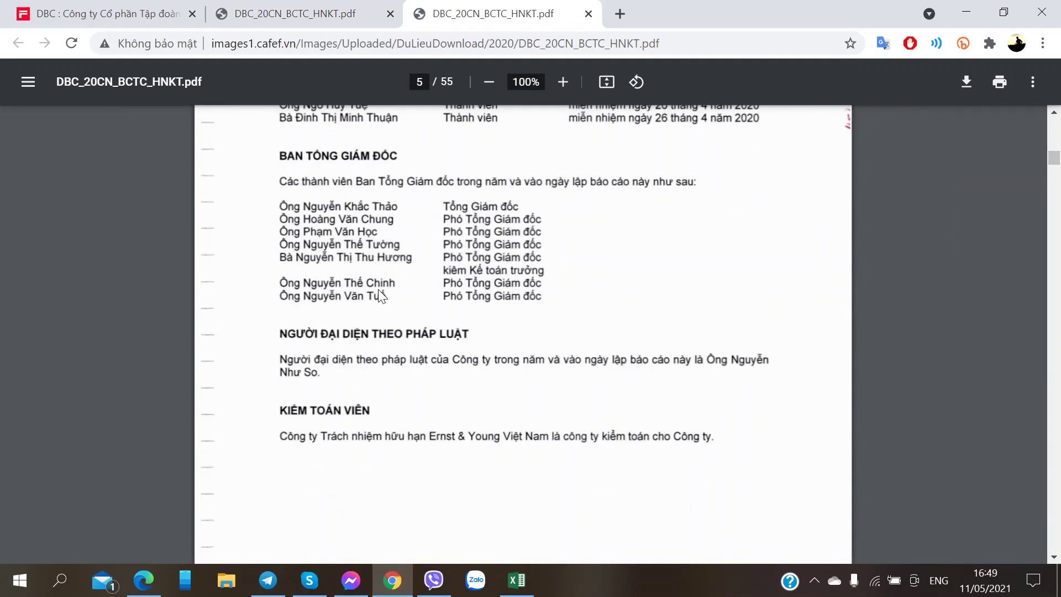
scroll(378, 289, up, 2)
scroll(378, 290, down, 5)
key(ctrl+shift+Tab)
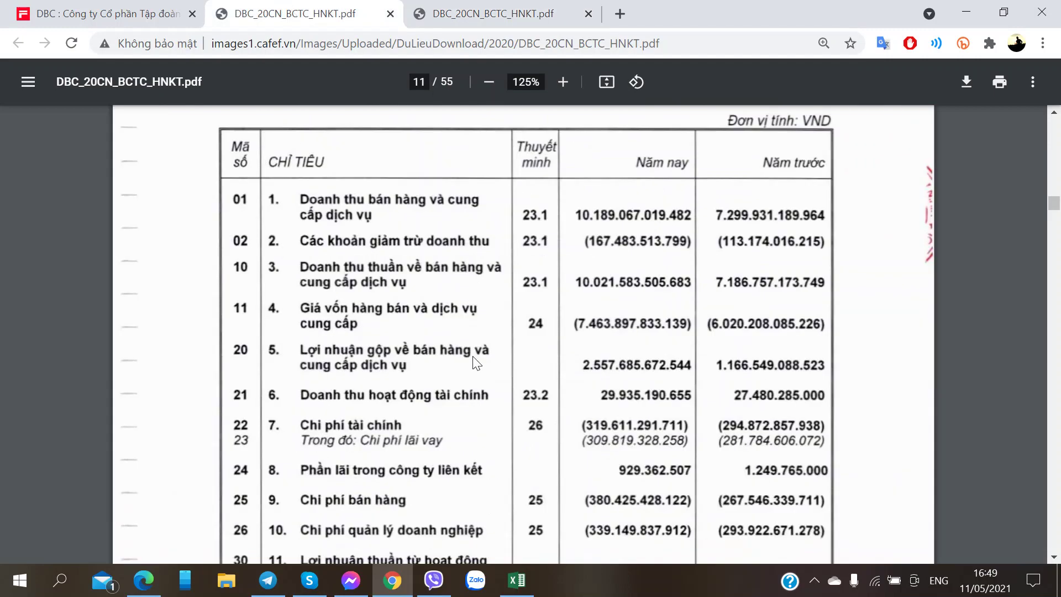
click(488, 12)
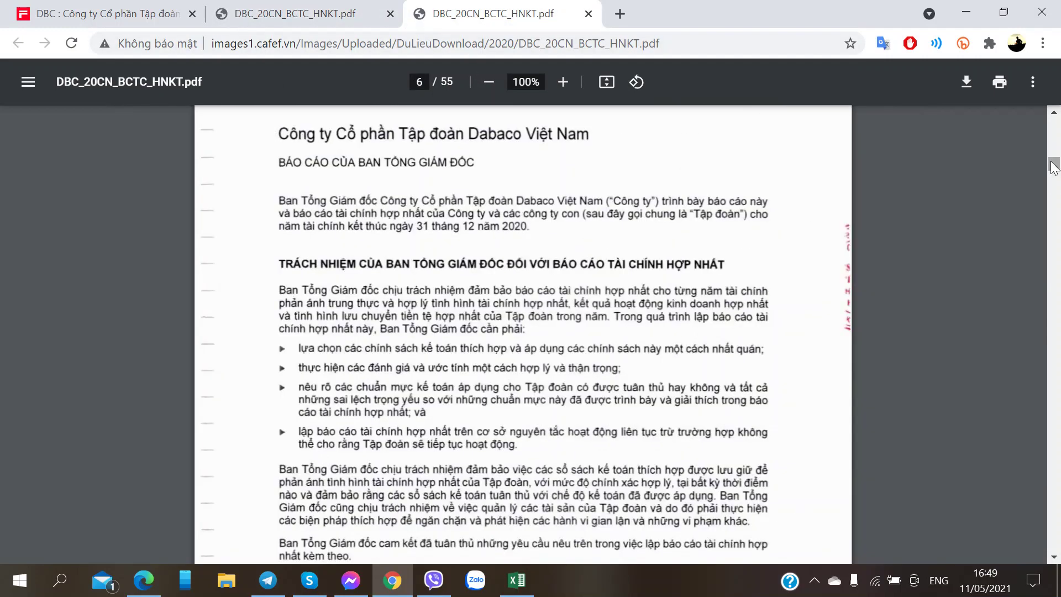
Find note 23.1 on sales and service revenue on page 43 of the report and enlarge it to 125%
drag(1054, 166, 1053, 395)
scroll(820, 391, down, 20)
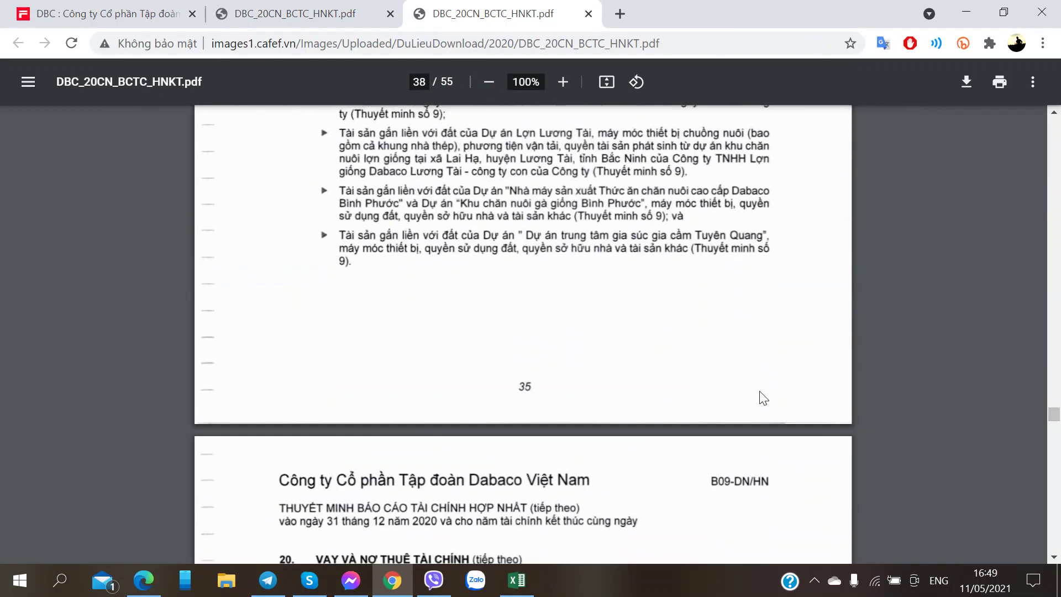
scroll(751, 388, down, 20)
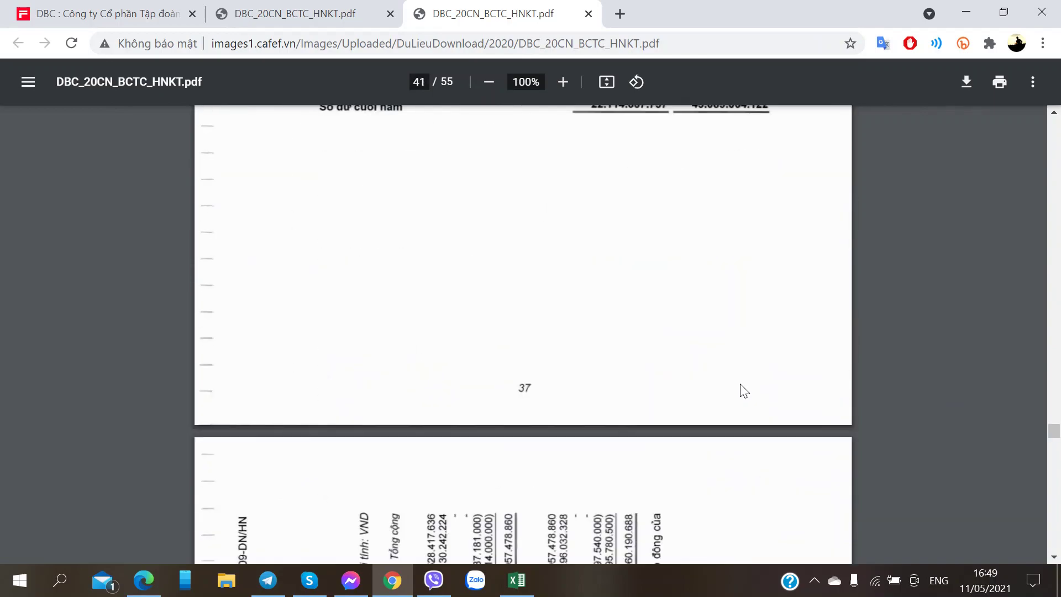
scroll(743, 391, down, 15)
scroll(744, 392, up, 11)
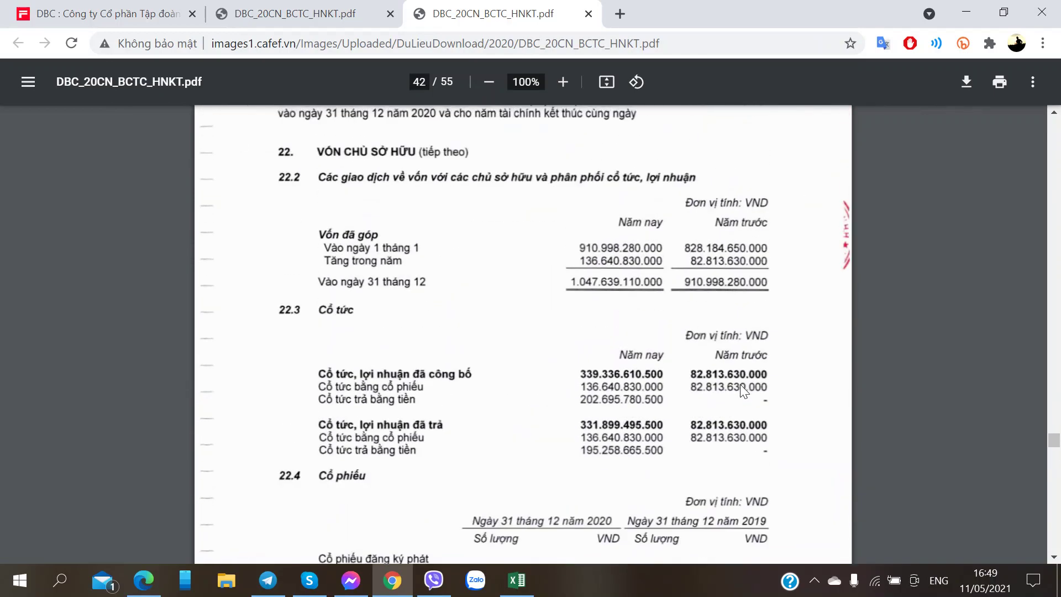
scroll(741, 387, up, 8)
scroll(738, 385, down, 20)
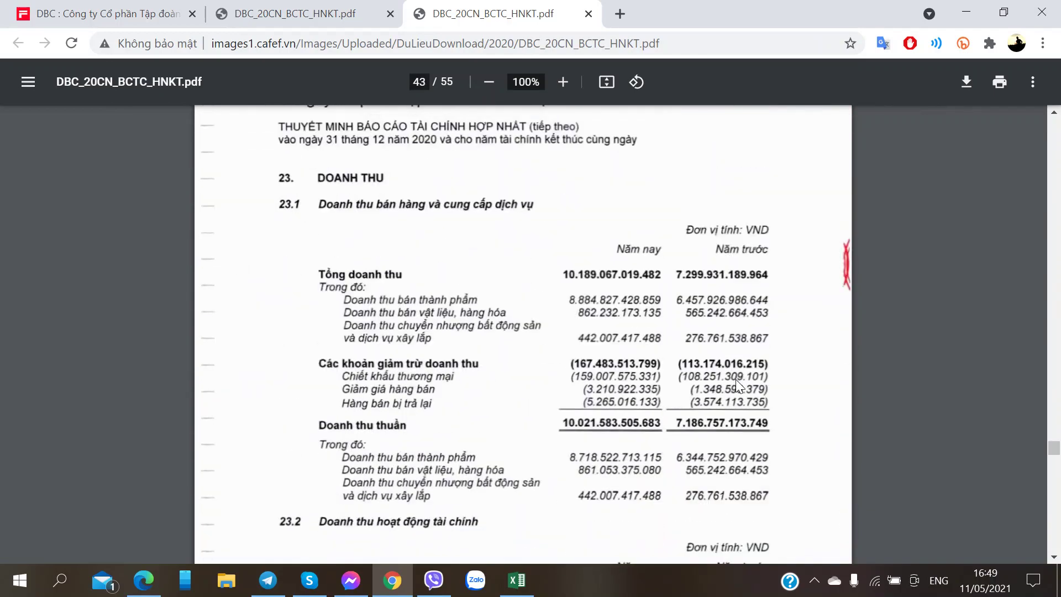
ctrl+scroll(735, 379, up, 1)
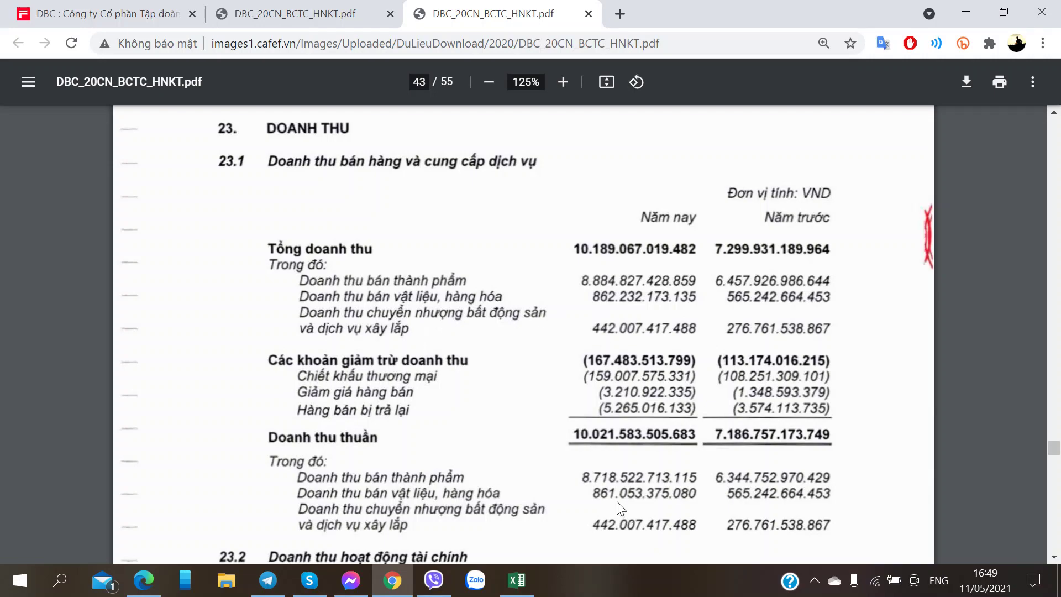
Compare the cost of goods sold breakdown in note 24 with the net revenue breakdown in note 23.1
scroll(618, 503, down, 6)
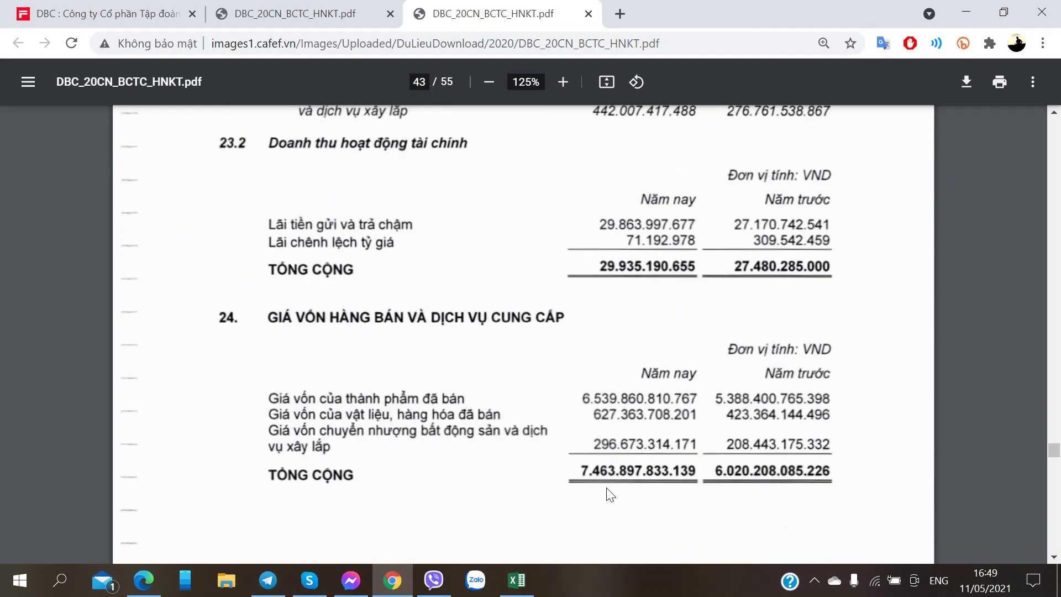
scroll(610, 494, up, 1)
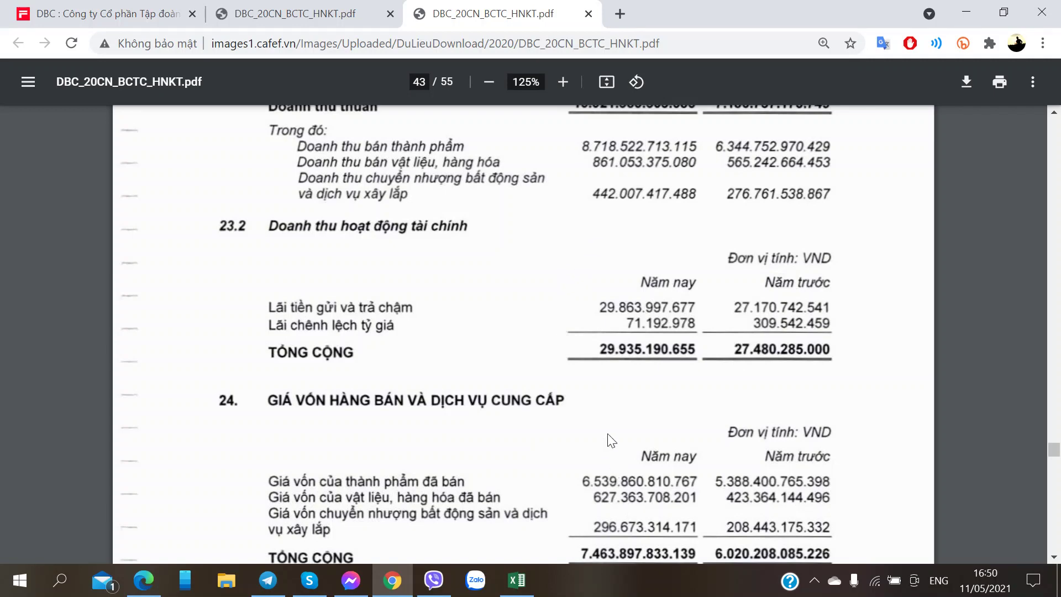
scroll(584, 441, up, 5)
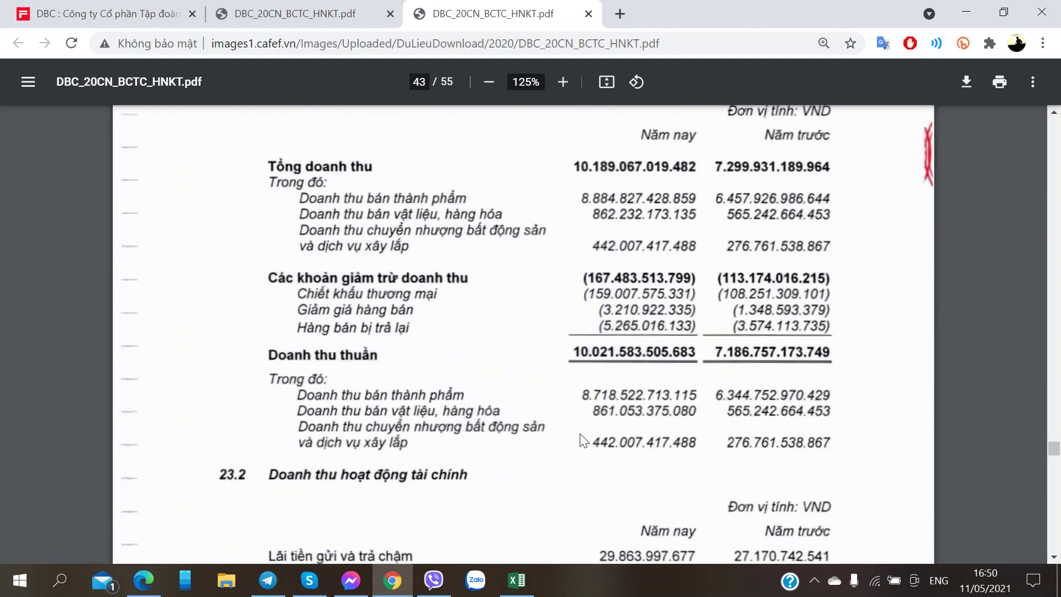
Find the 2020 business segment table in note 31 on page 51 and rotate the report clockwise to read it
scroll(568, 433, down, 20)
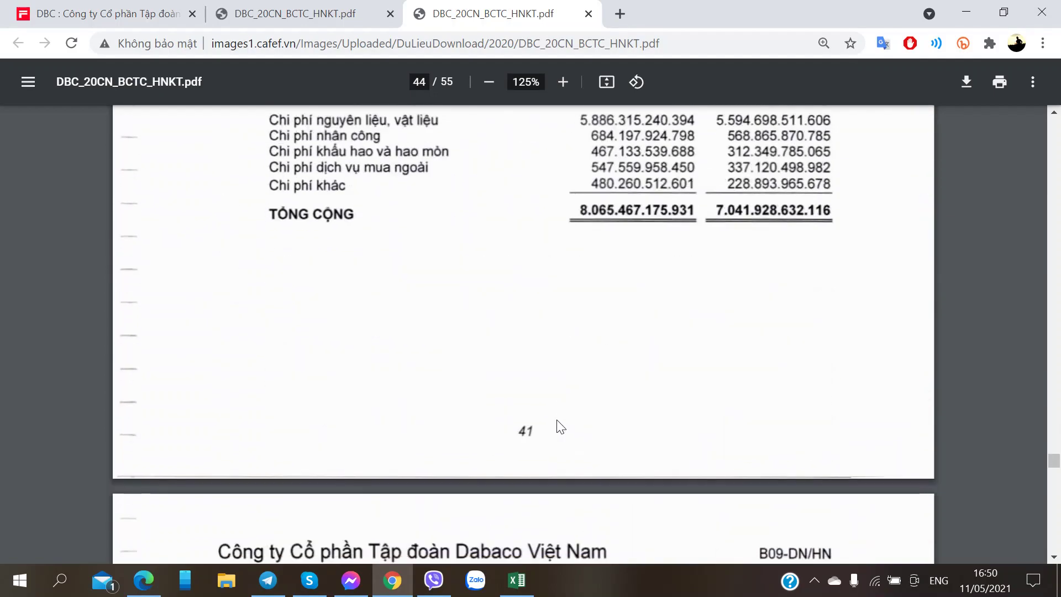
scroll(558, 424, down, 20)
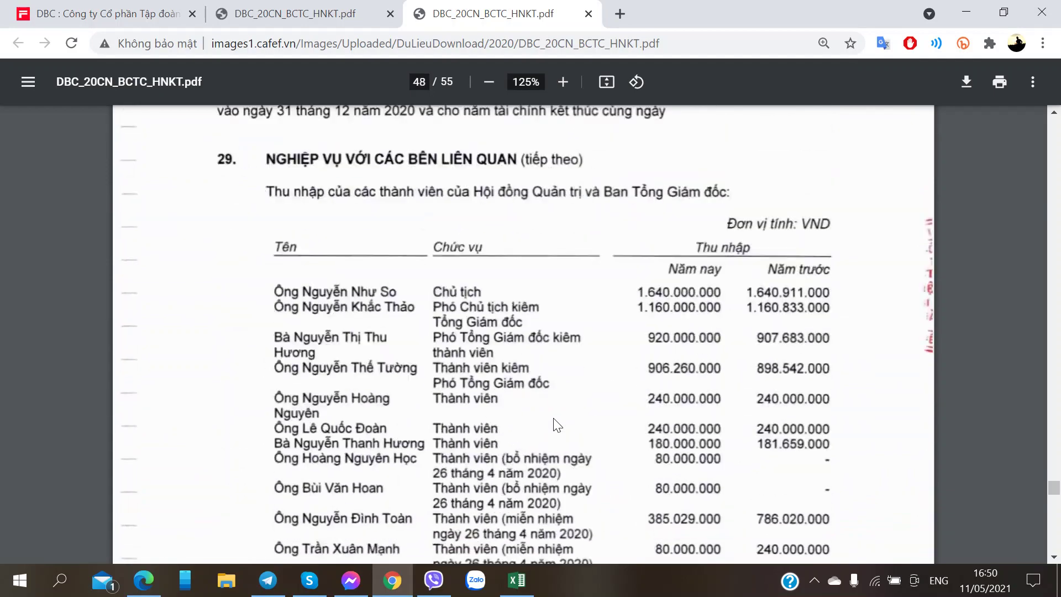
scroll(557, 426, down, 20)
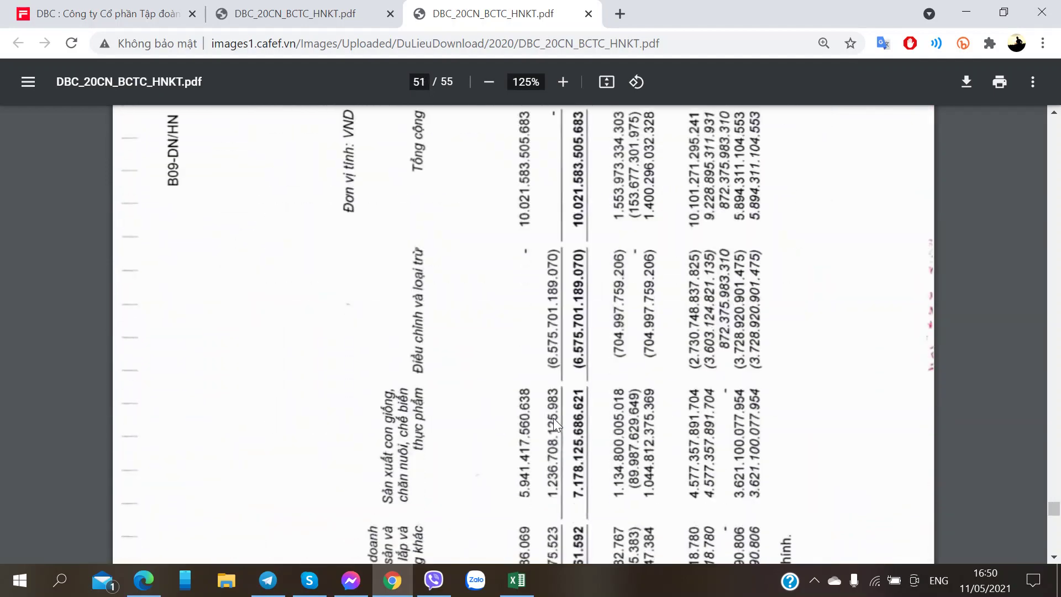
scroll(552, 418, down, 10)
right_click(493, 426)
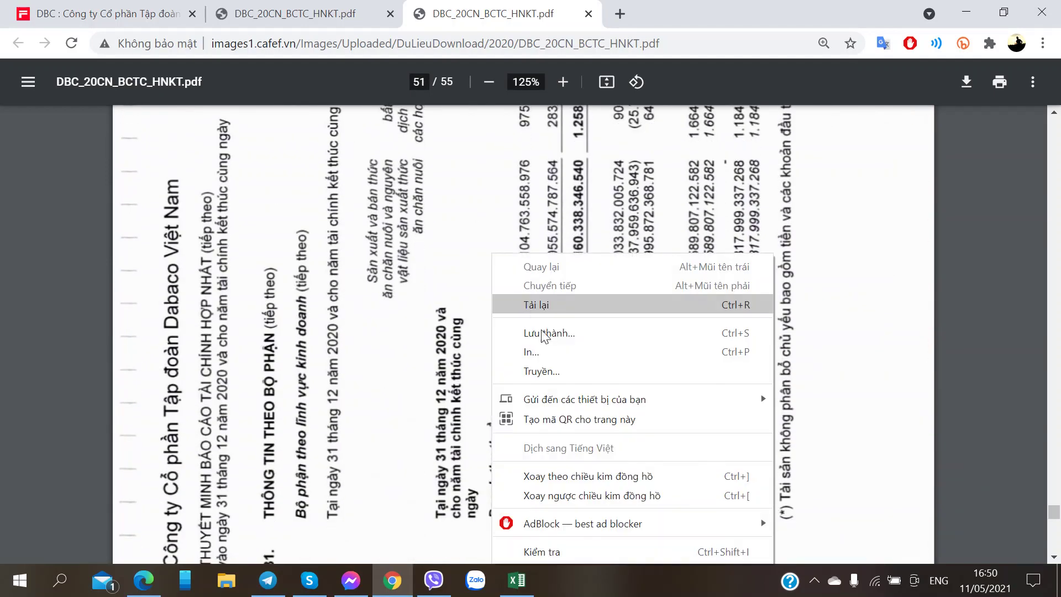
click(566, 476)
scroll(608, 525, down, 2)
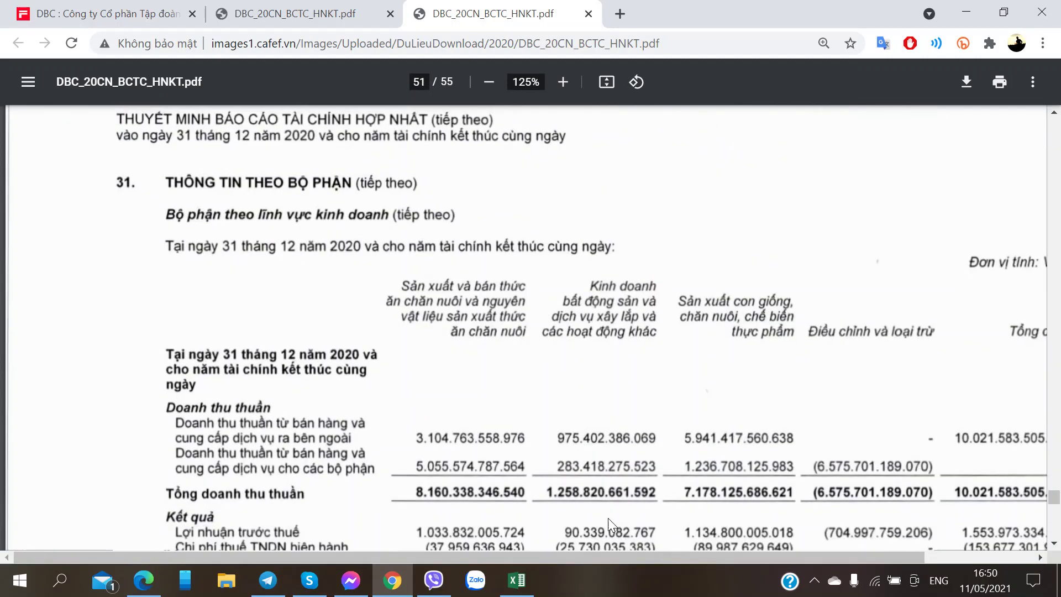
Examine each segment's net revenue, profit, assets and liabilities for 2020 in note 31, and switch back to Excel
drag(630, 556, 713, 558)
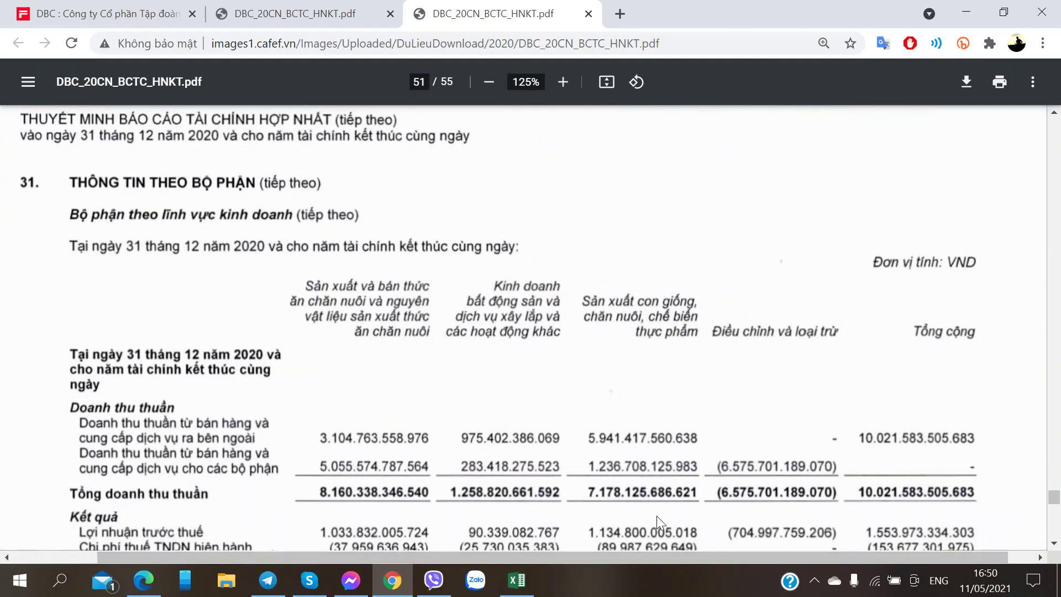
scroll(657, 516, down, 3)
scroll(643, 516, up, 3)
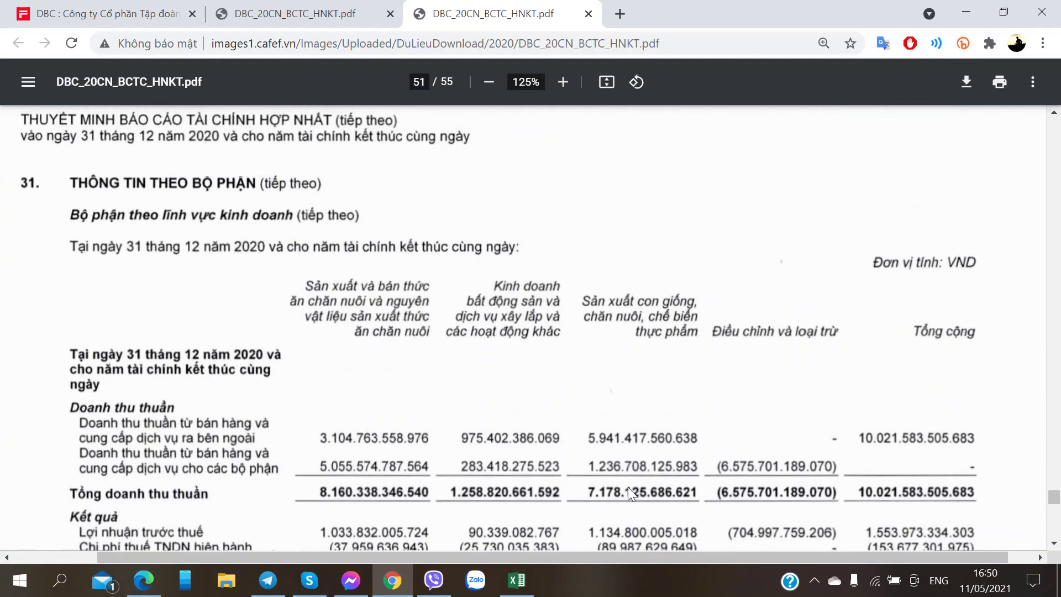
scroll(628, 486, down, 2)
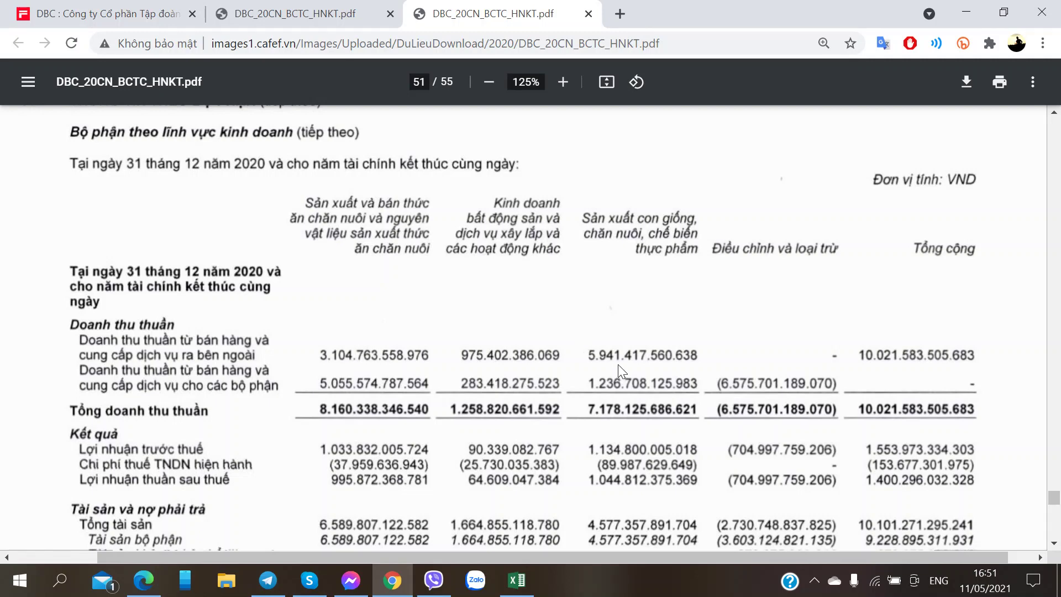
scroll(618, 364, down, 1)
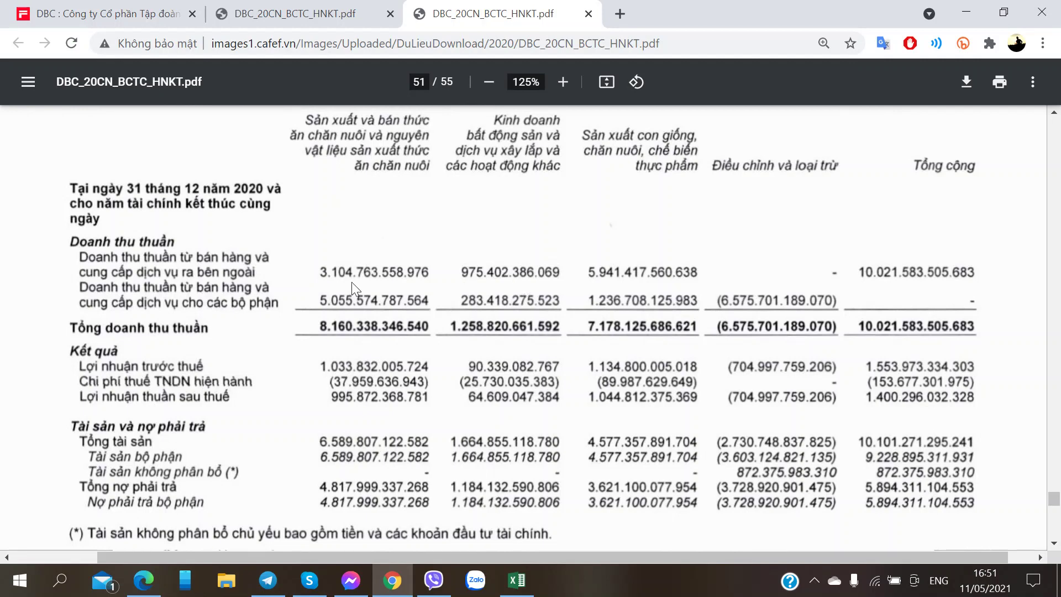
key(alt+Tab)
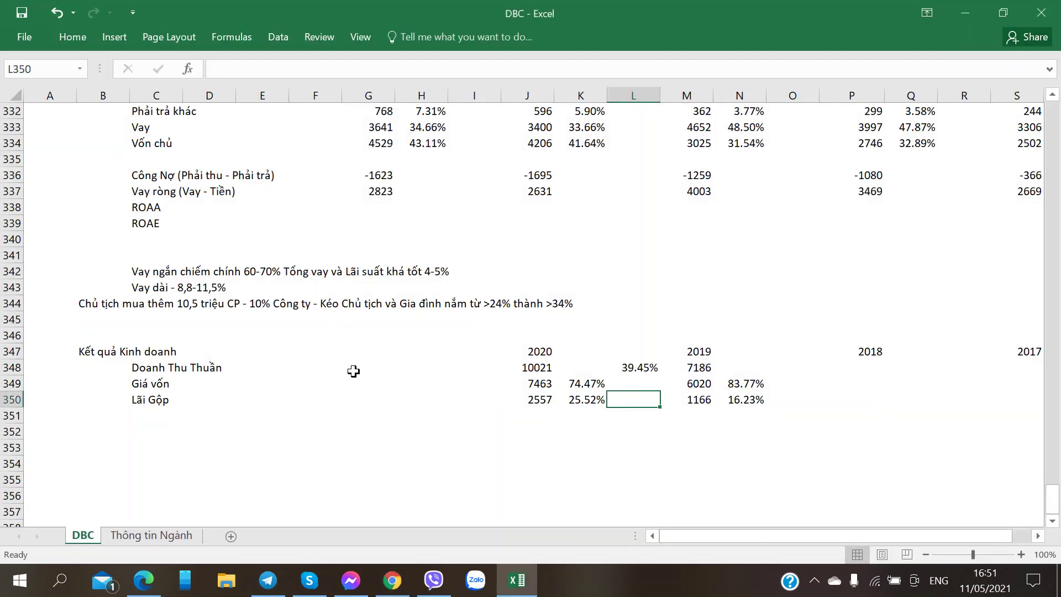
Start a note in cell M341 reading "Năm 2020 - Doanh thu 10K: TACN", based on the 2020 segment table
click(686, 271)
click(642, 270)
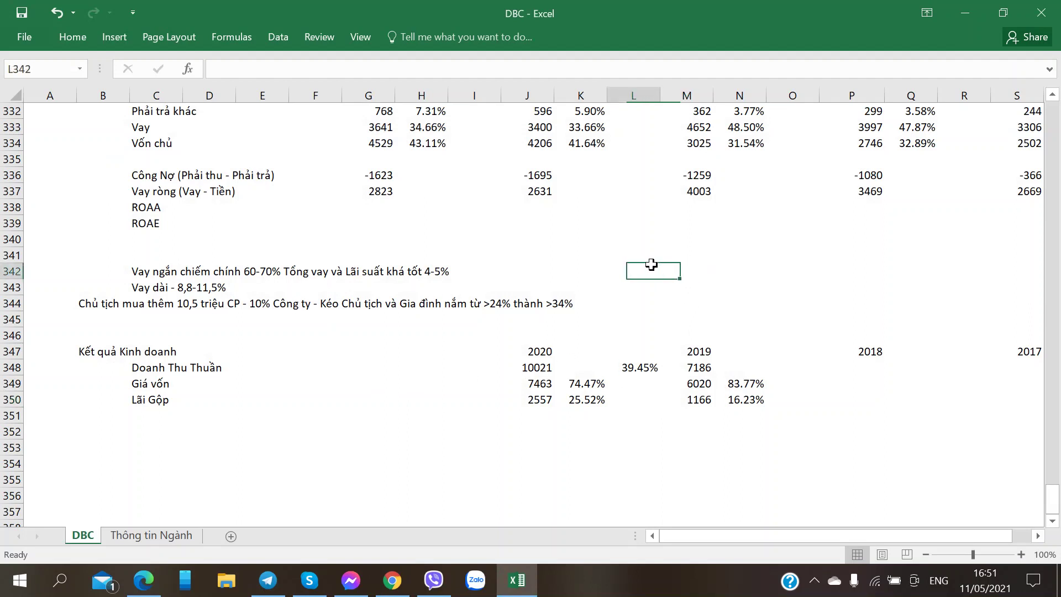
click(699, 262)
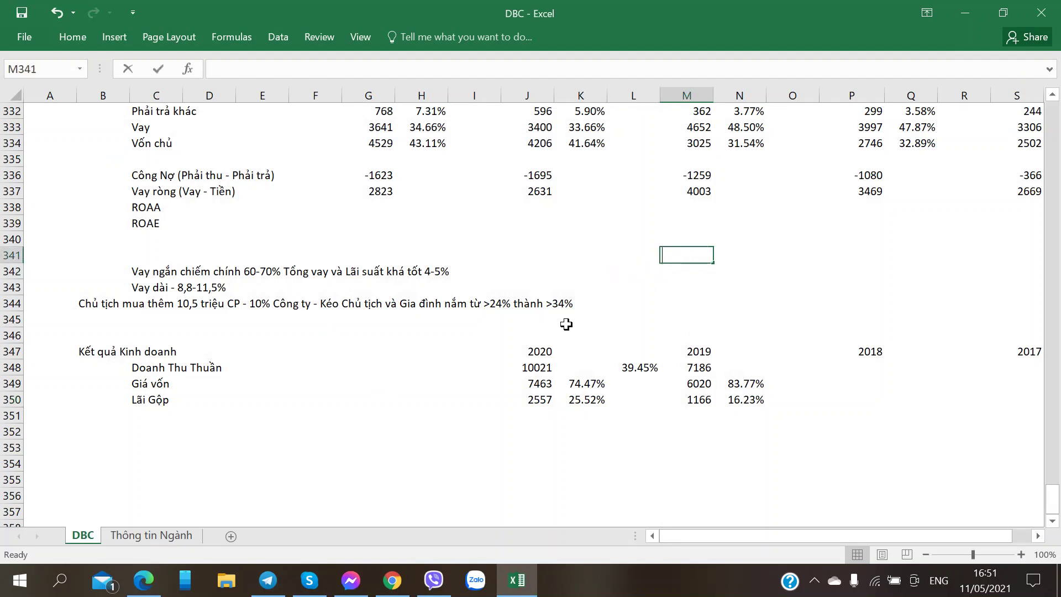
text(Năm 2020 - Doanh th)
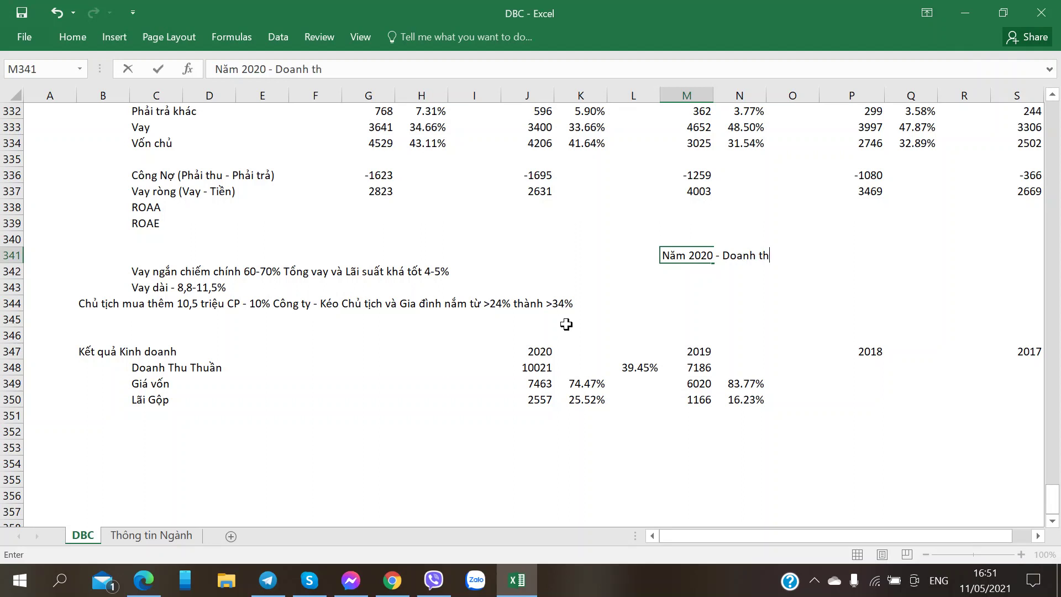
text(u 10K -)
key(BackSpace)
key(alt+Tab)
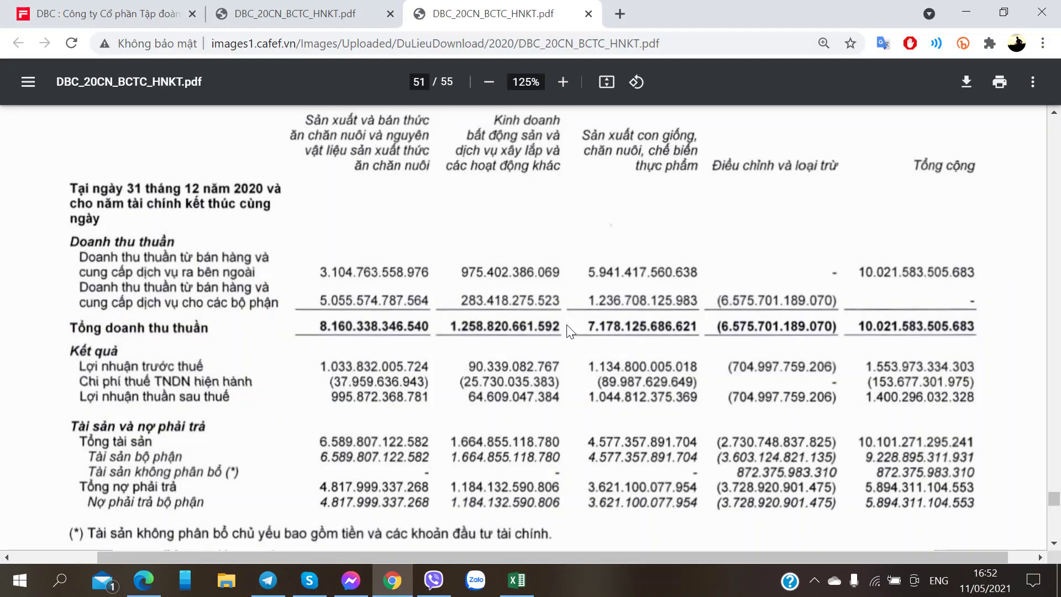
key(alt+Tab)
text(: TACN)
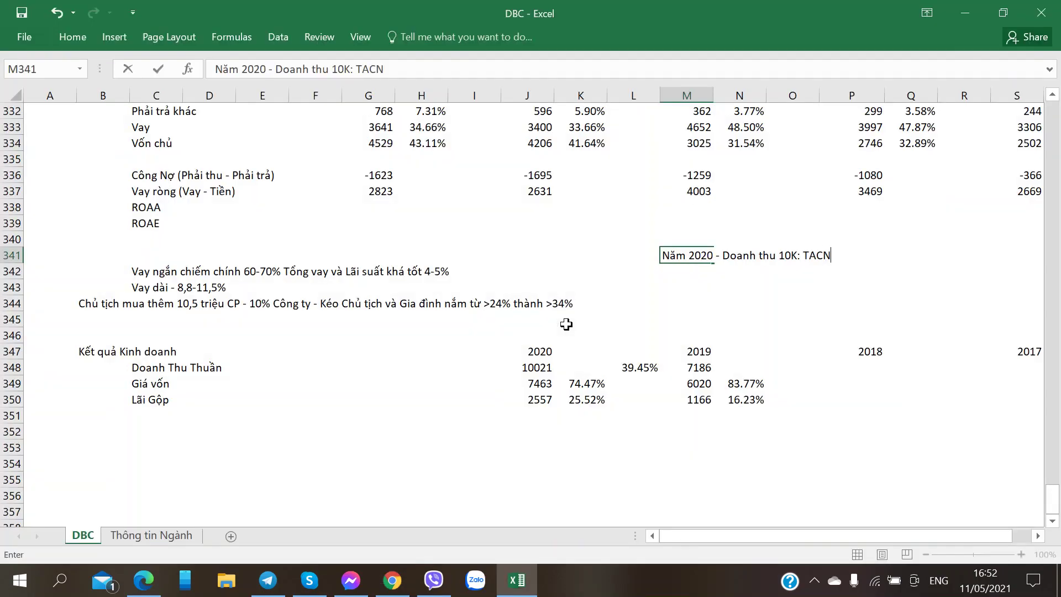
Extend the M341 note with the feed and livestock segment revenues from note 31, as "3K1, CN 5K9,"
key(alt+Tab)
key(alt+Tab)
text(3K1,)
key(alt+Tab)
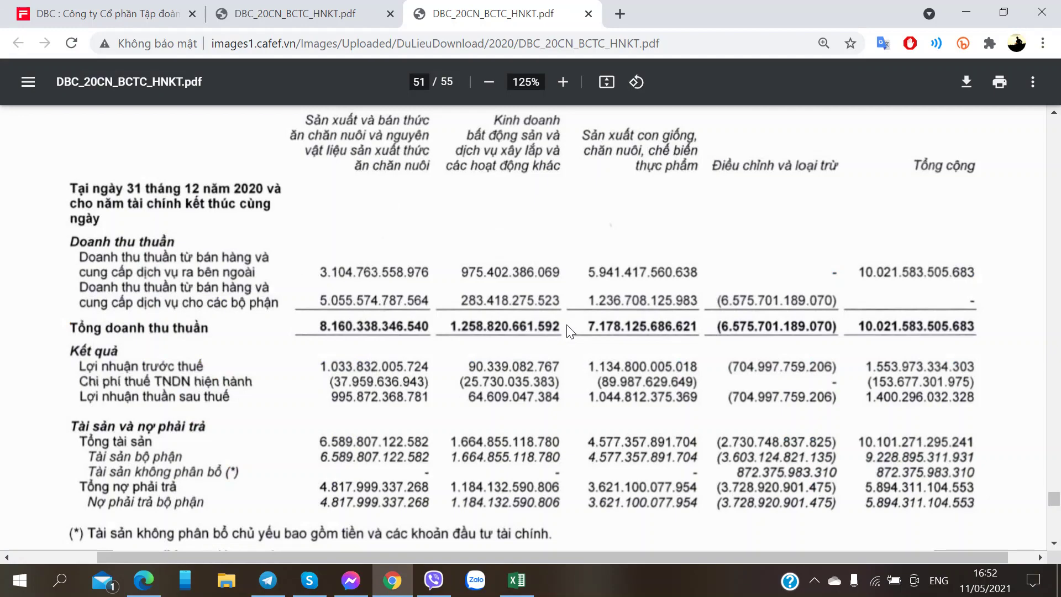
key(alt+Tab)
text(CN)
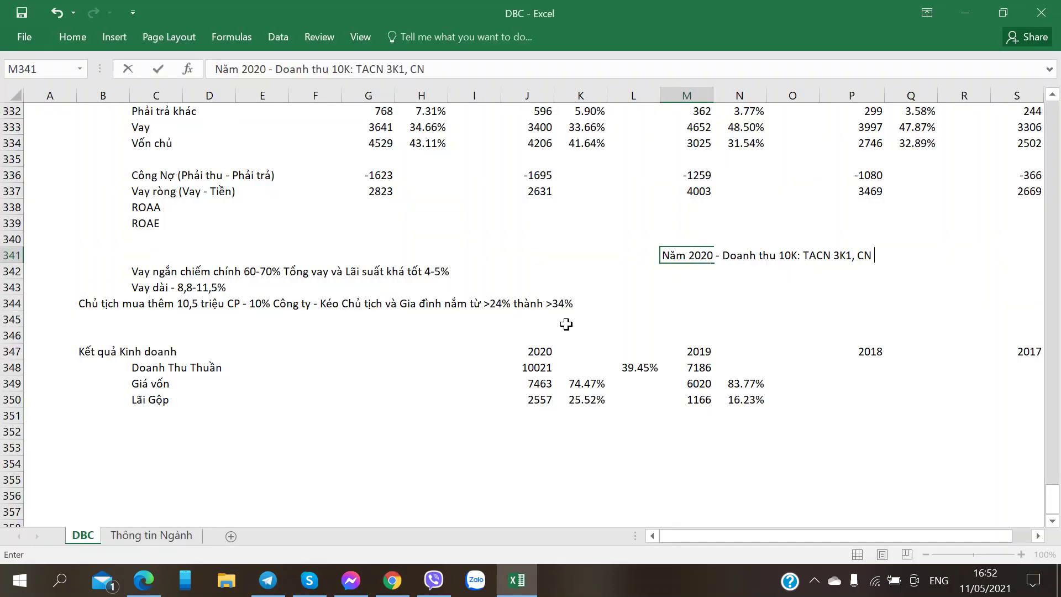
key(alt+Tab)
key(alt+Tab)
text(5K9,)
Finish the M341 note with the real estate and construction revenue from note 31, as "Gần 1K BĐS XL"
key(alt+Tab)
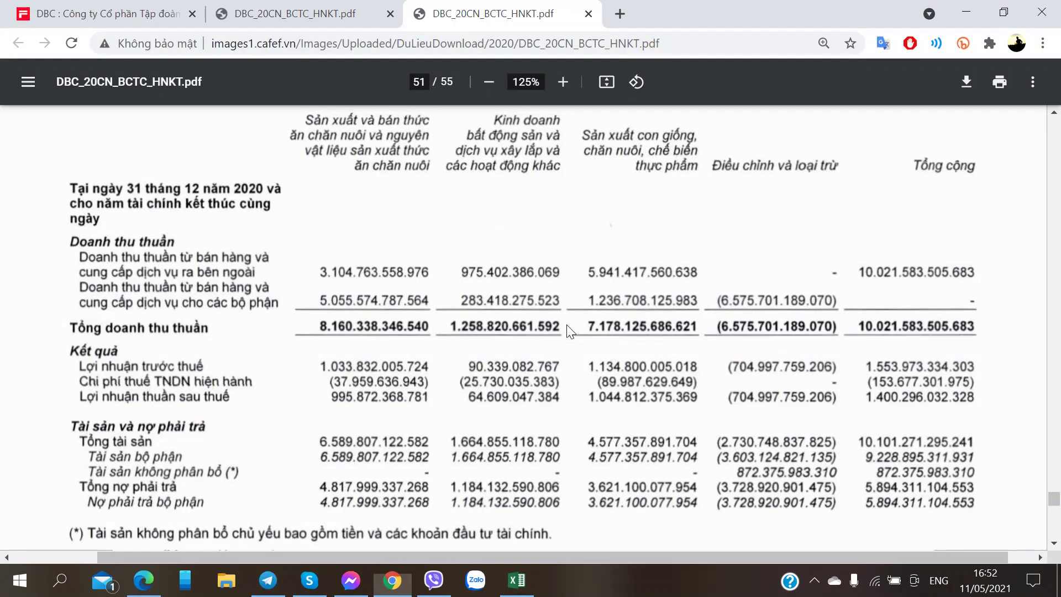
key(alt+Tab)
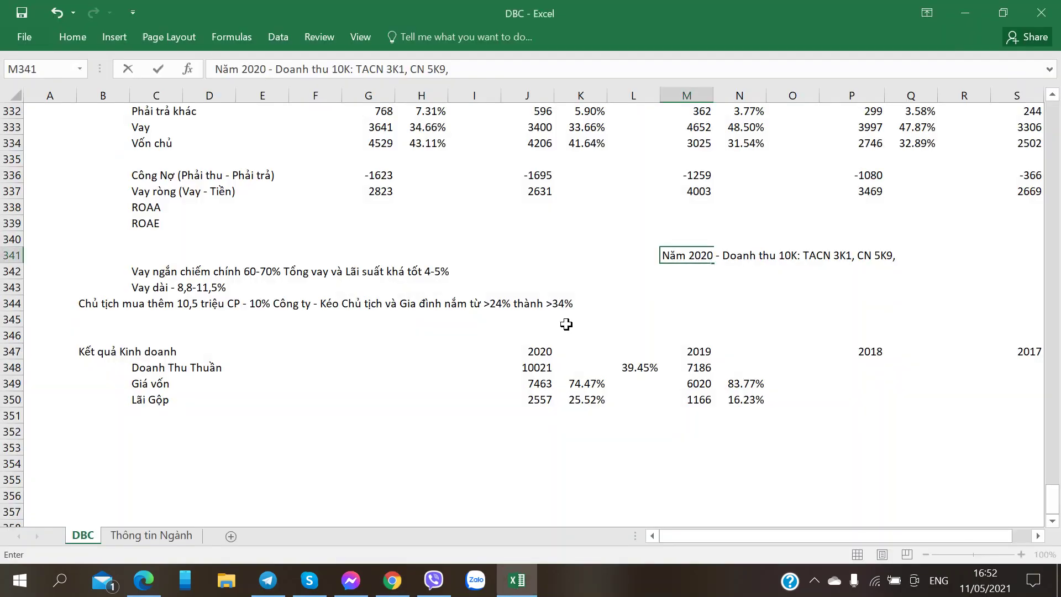
text(900K)
key(alt+Tab)
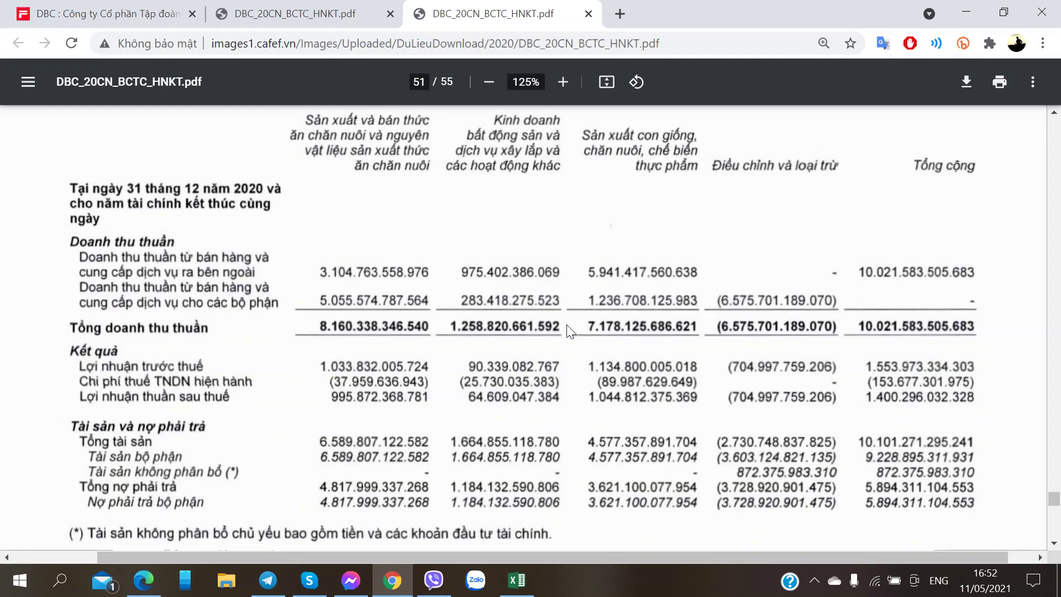
key(alt+Tab)
key(BackSpace)
key(BackSpace)
key(BackSpace)
key(BackSpace)
text(Gần )
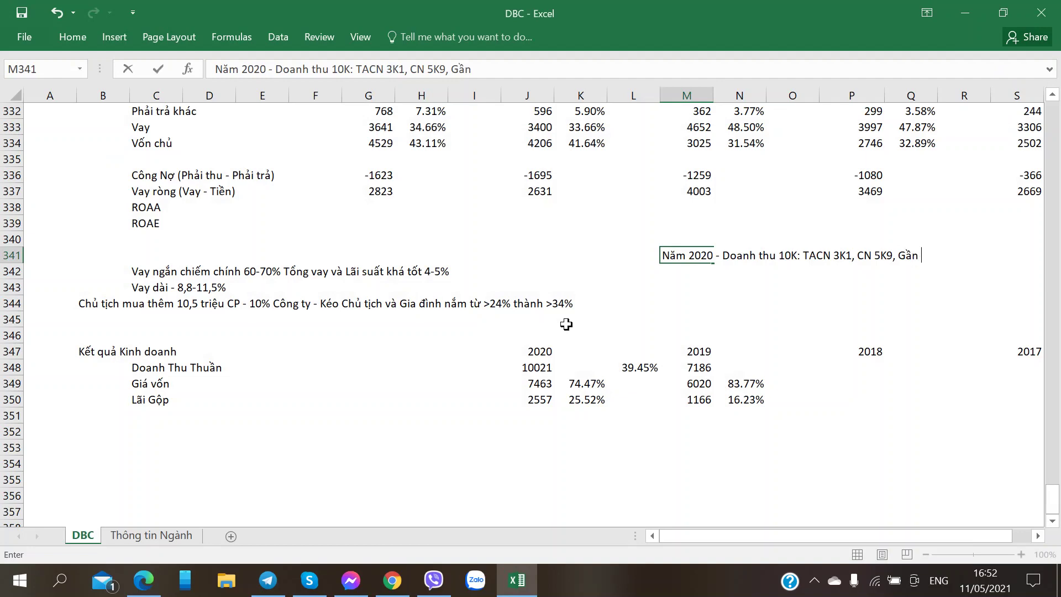
text(1K)
key(alt+Tab)
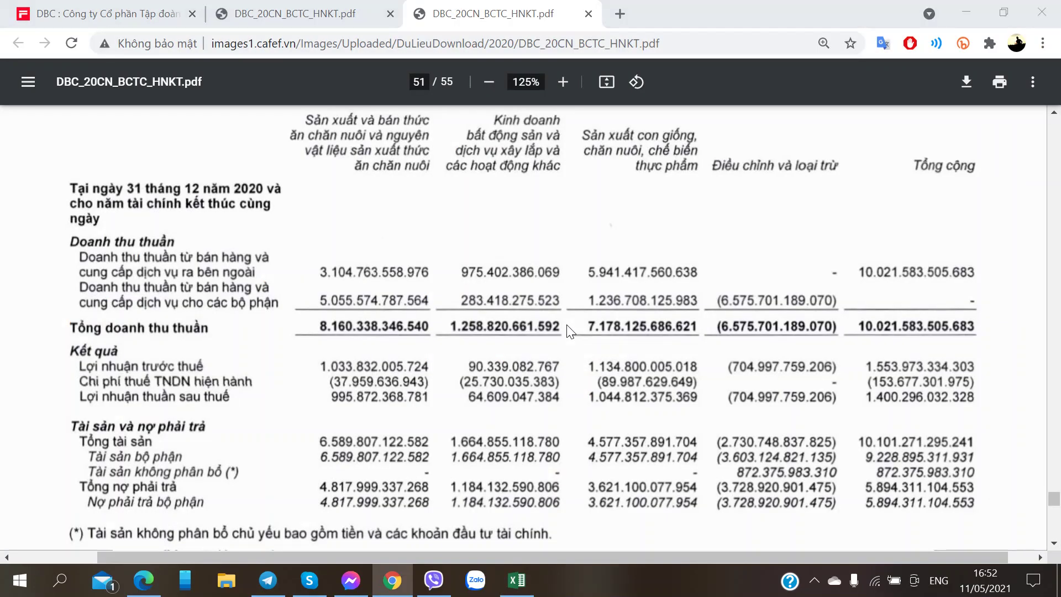
key(alt+Tab)
text(BĐS XL)
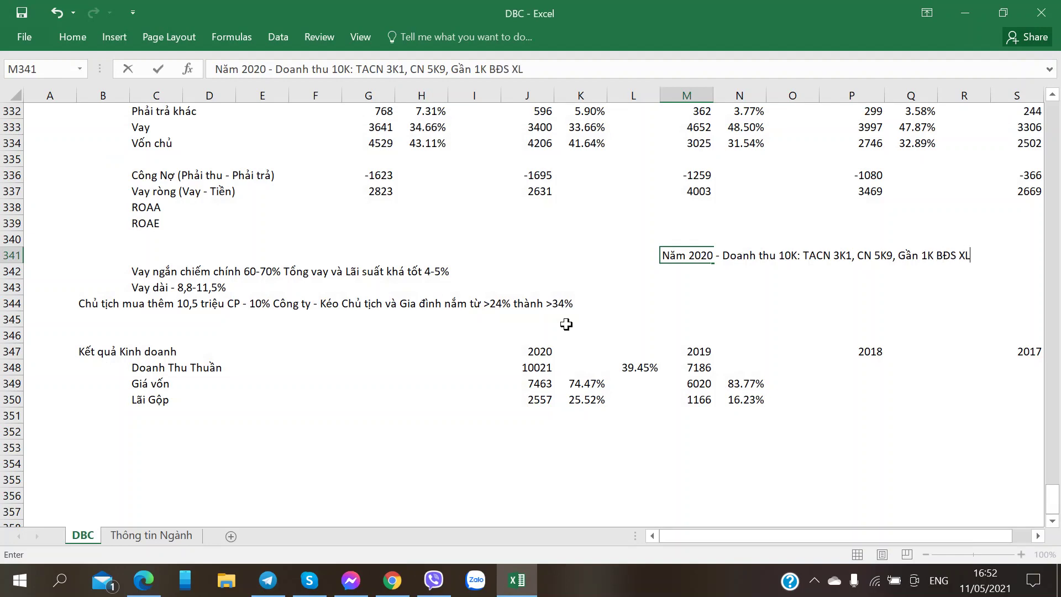
key(Return)
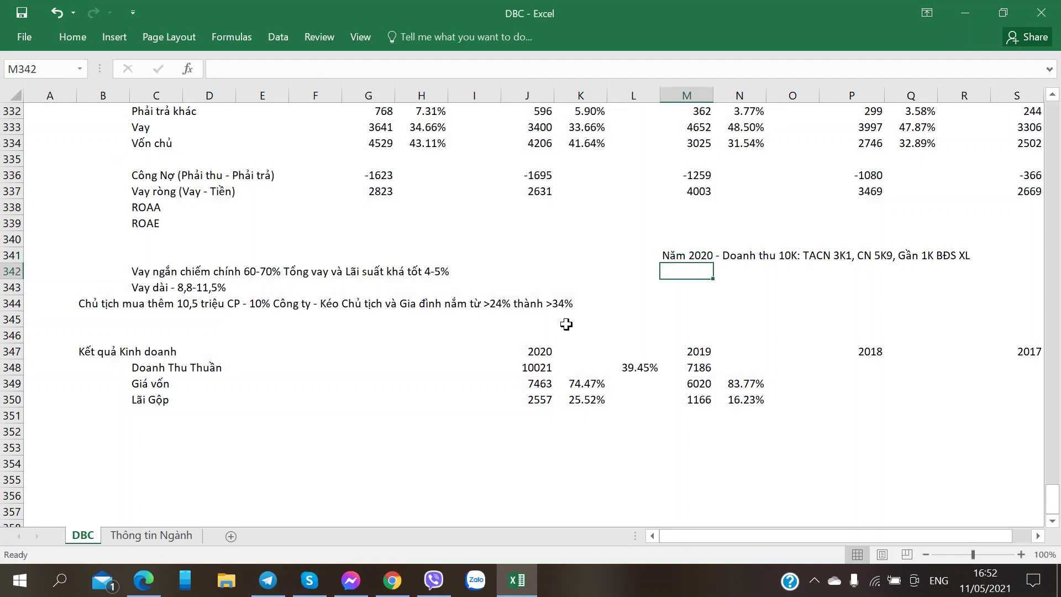
Compare each segment's 2020 pre-tax profit with its total net revenue in note 31, and return to Excel
key(alt+Tab)
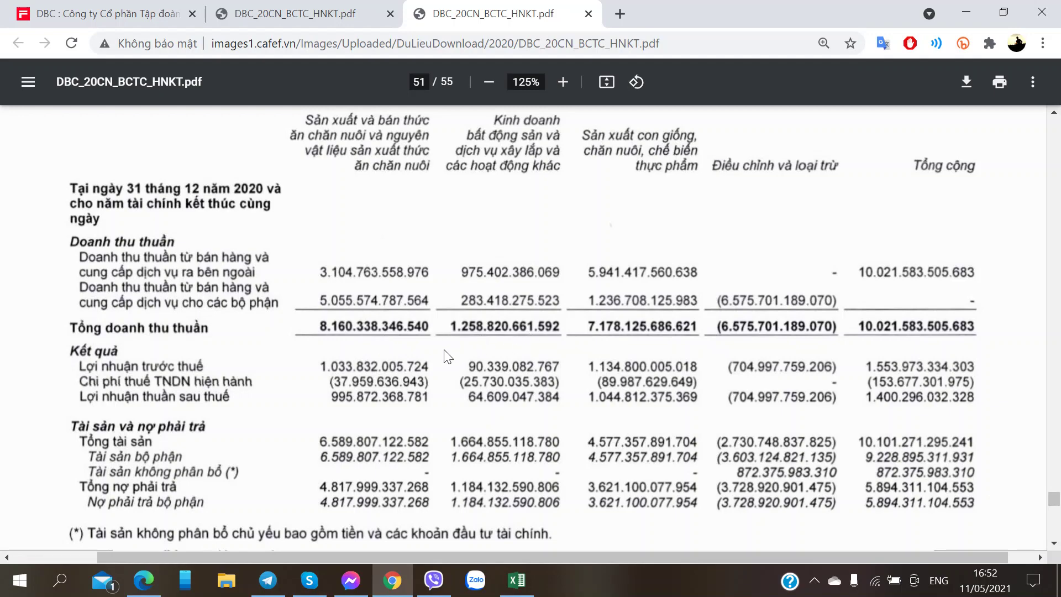
scroll(448, 356, down, 3)
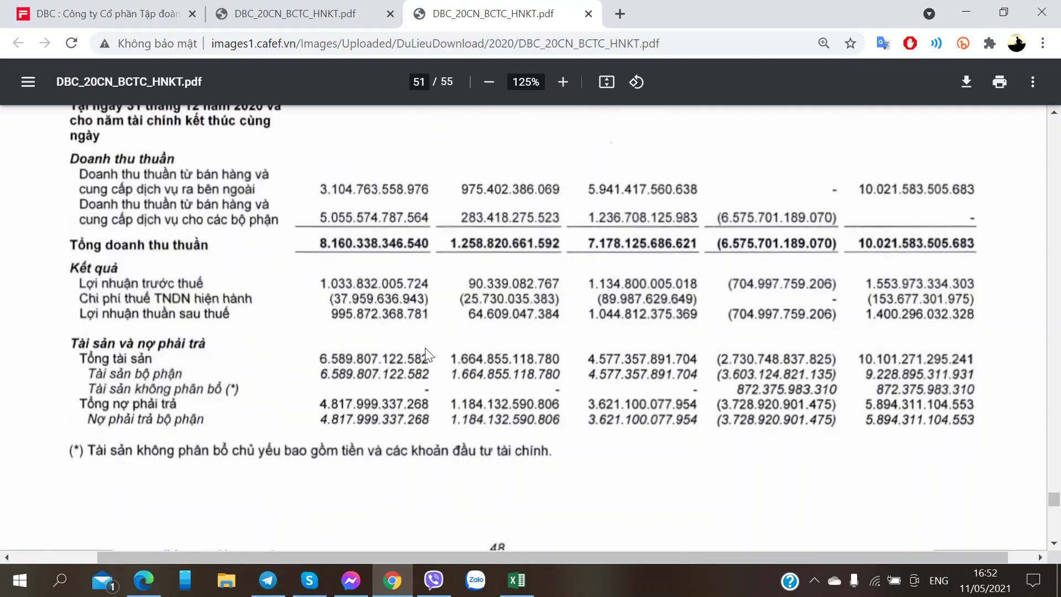
scroll(425, 348, up, 3)
scroll(425, 348, down, 3)
scroll(425, 347, up, 3)
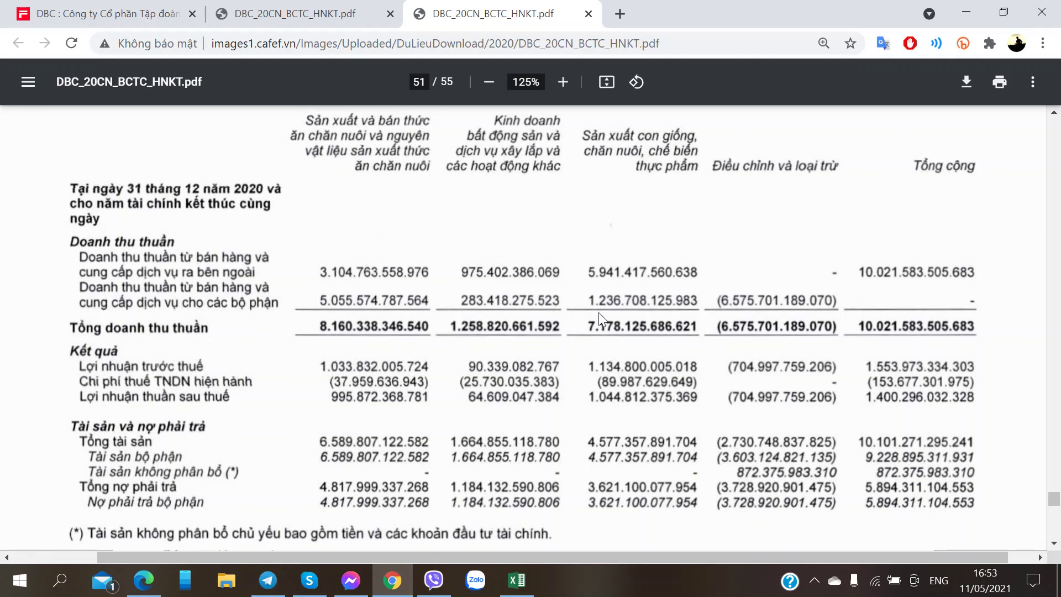
key(alt+Tab)
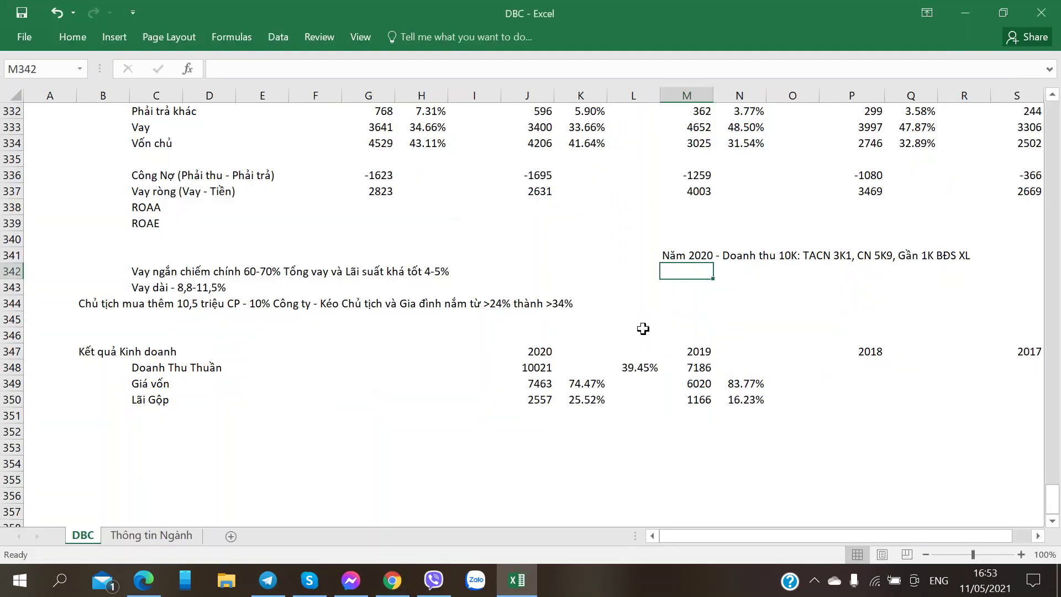
Enter the livestock segment's margin in cell N342 as "Biên Lãi CN 15-16%"
click(743, 268)
text(Biên L)
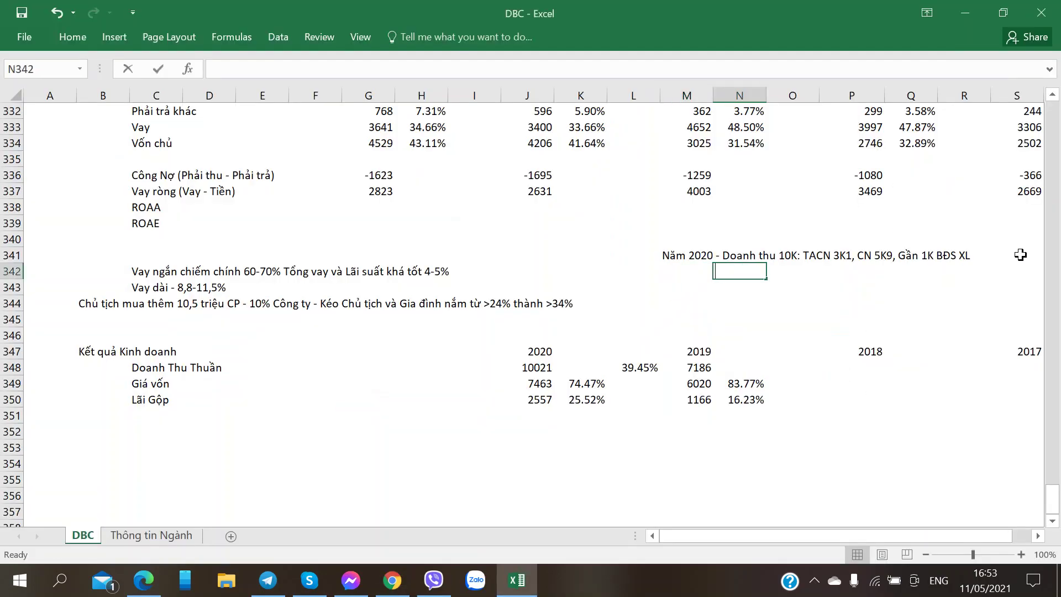
text(ãi )
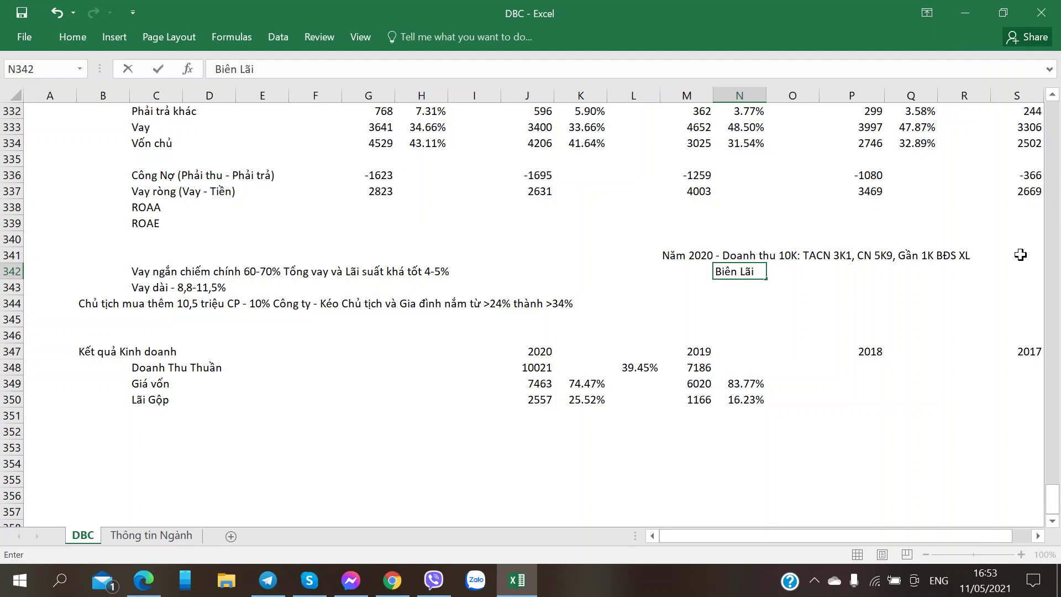
text(TAC)
key(BackSpace)
key(BackSpace)
key(BackSpace)
text(CN)
key(alt+Tab)
key(alt+Tab)
text(15-16%m Biên Lã)
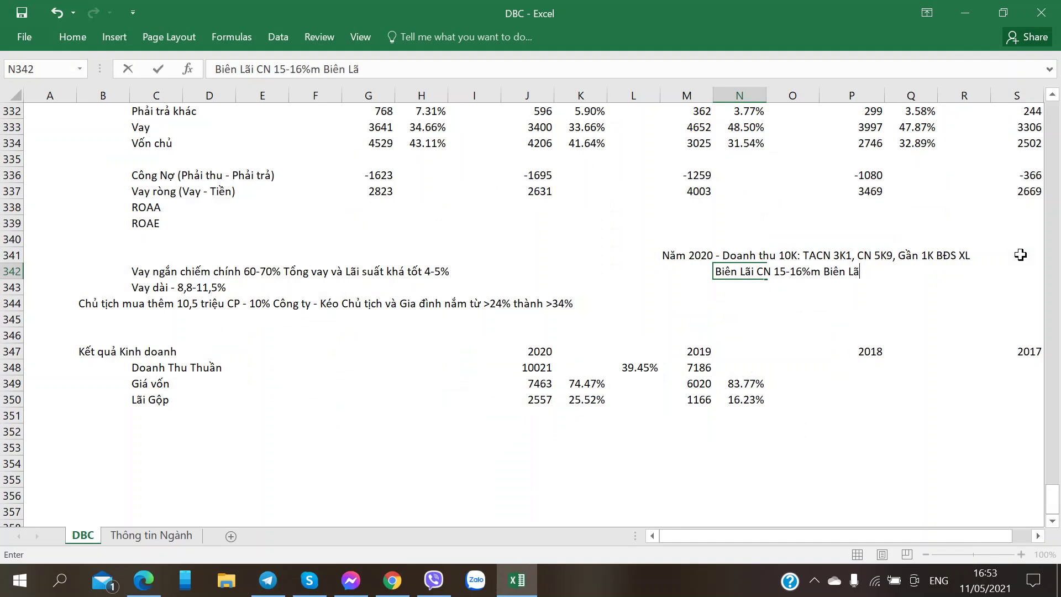
Remove the repeated "Biên Lãi" from the end of the N342 note and insert "TT" before "CN"
text(i)
key(BackSpace)
key(BackSpace)
key(BackSpace)
key(BackSpace)
key(BackSpace)
key(BackSpace)
key(BackSpace)
key(BackSpace)
key(BackSpace)
click(757, 271)
text(TT)
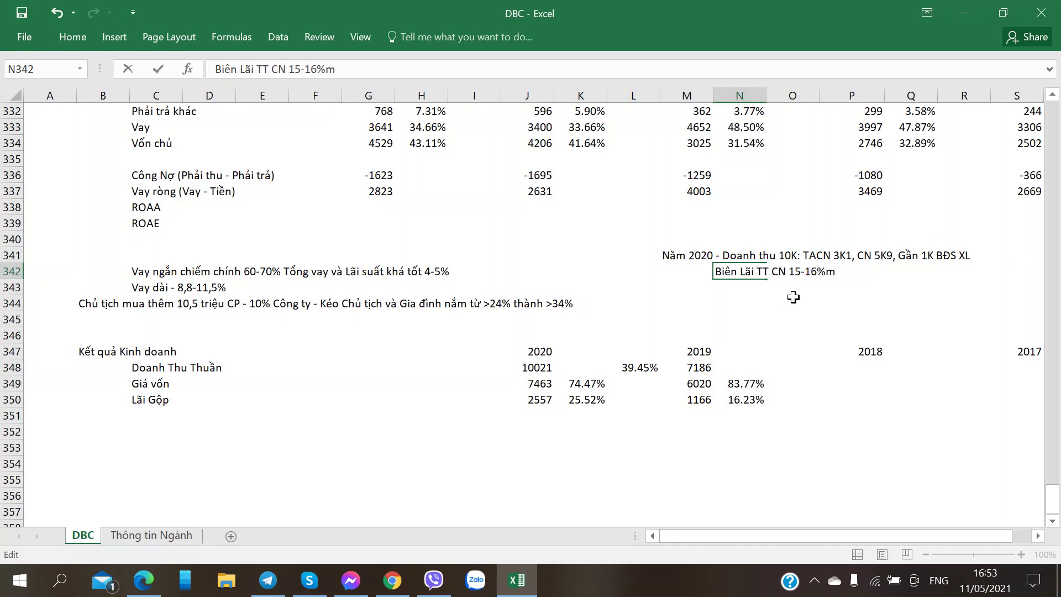
Complete the N342 note with the feed segment's pre-tax margin, as "- Biên Lãi TT TACN 12-13%"
key(BackSpace)
key(BackSpace)
text(- Biên Lãi TT)
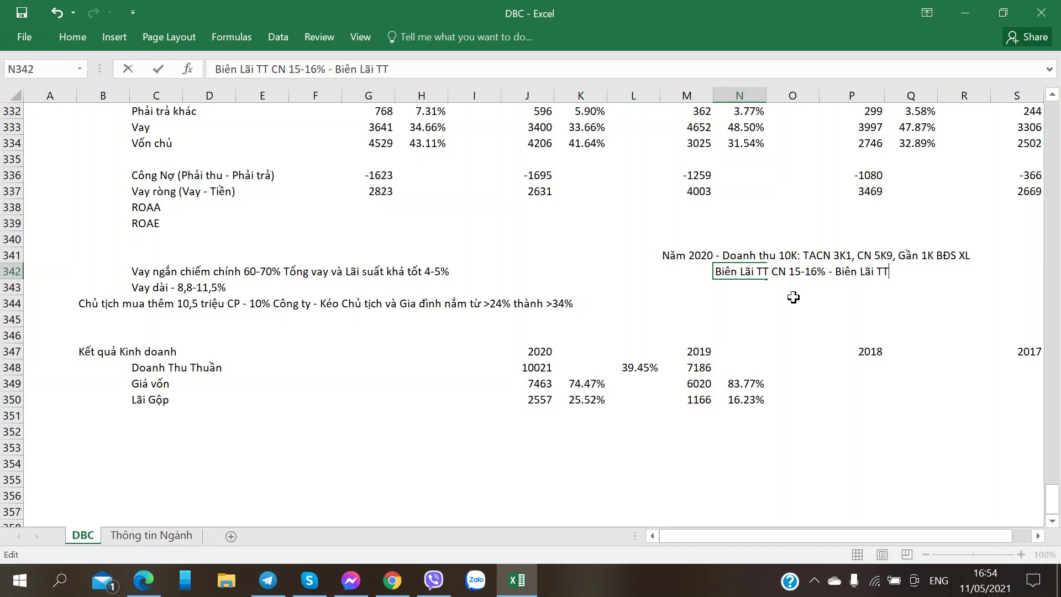
text( TACN)
key(alt+Tab)
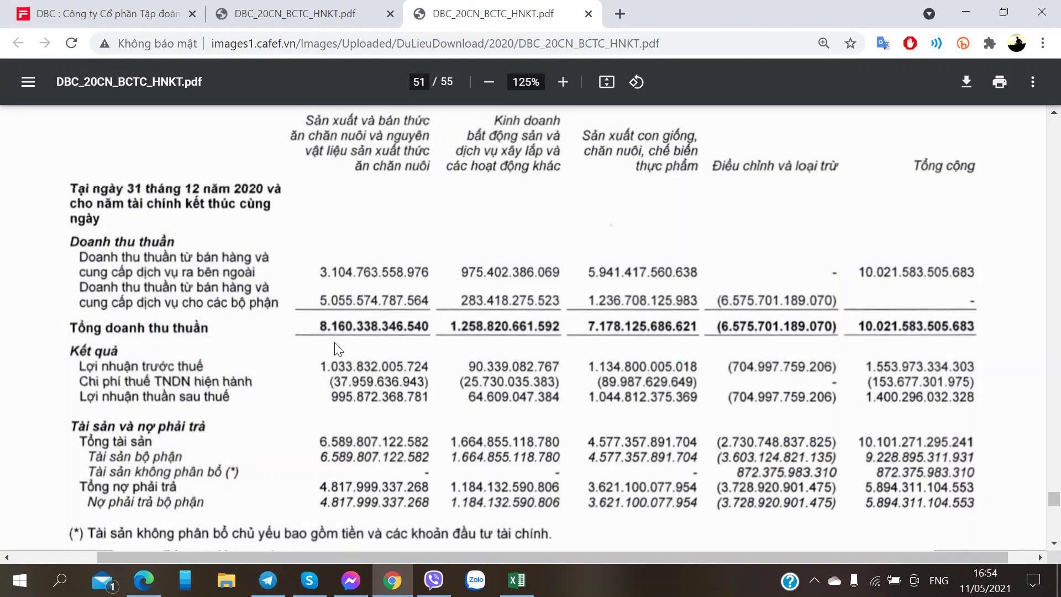
key(alt+Tab)
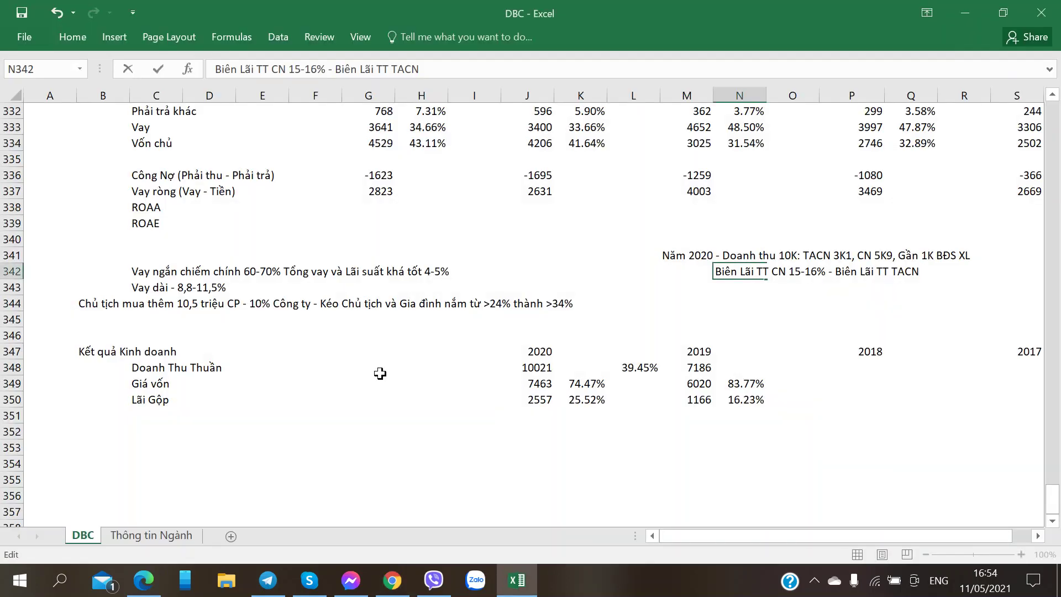
text(12-13%)
key(Return)
Switch to the report and examine each segment's 2019 revenue and profit in note 31 on page 52
key(alt+Tab)
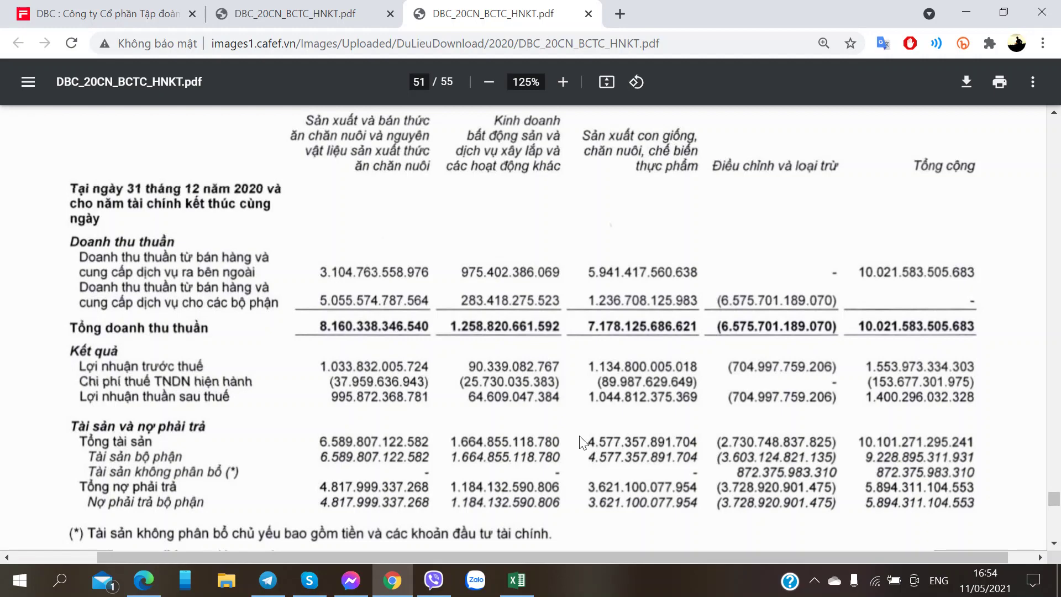
scroll(582, 442, down, 3)
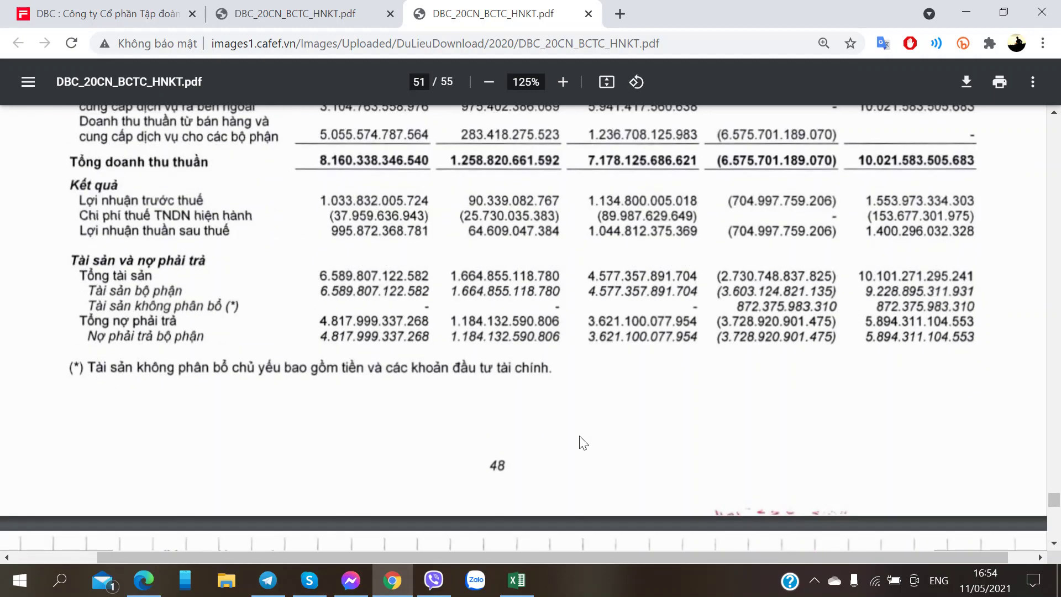
scroll(583, 443, down, 8)
scroll(583, 442, down, 2)
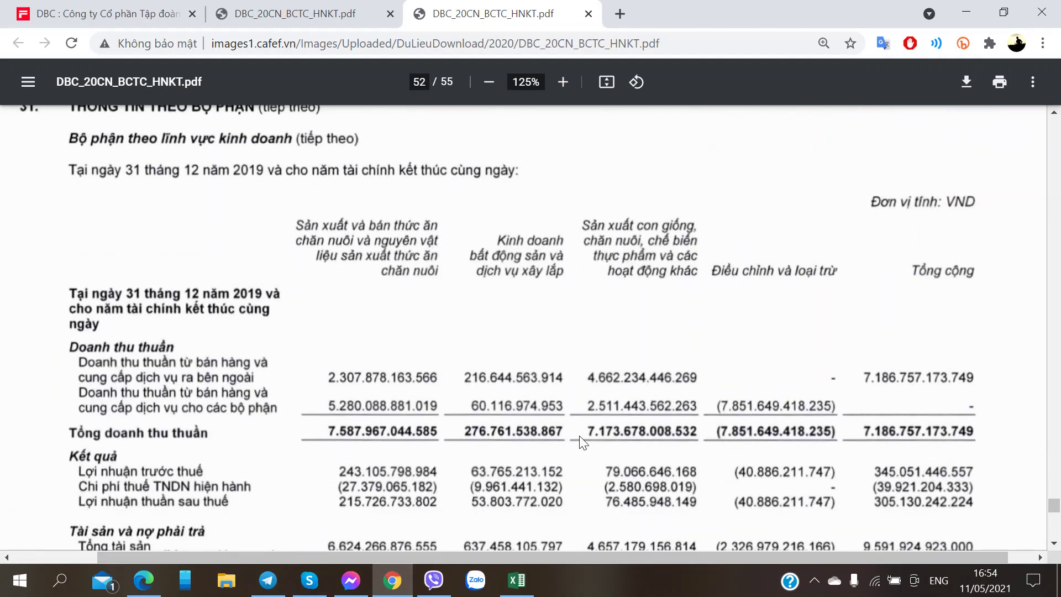
scroll(579, 435, down, 3)
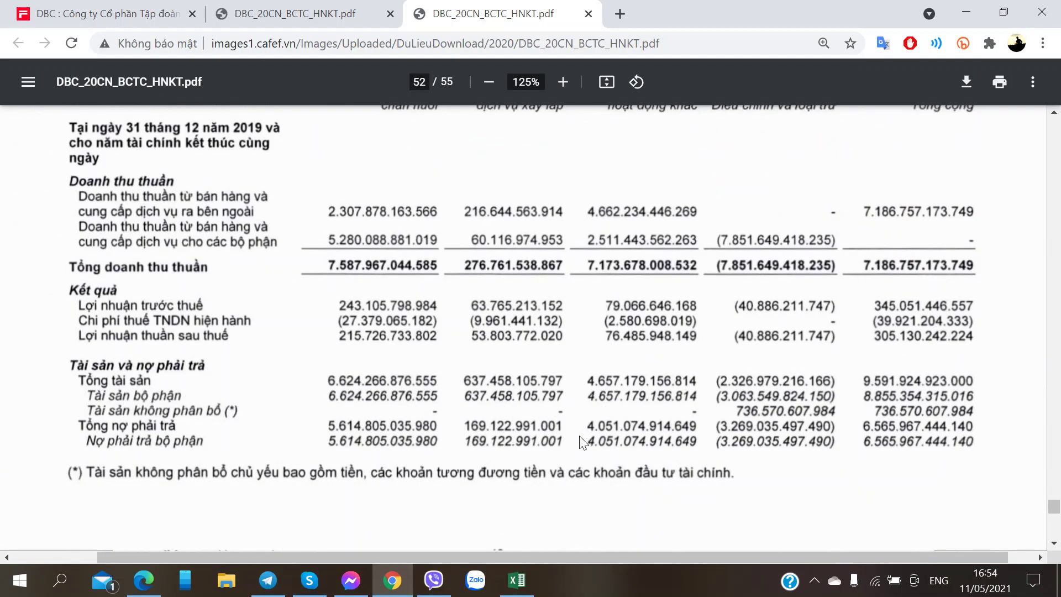
scroll(580, 436, up, 3)
scroll(580, 435, down, 1)
scroll(580, 436, down, 1)
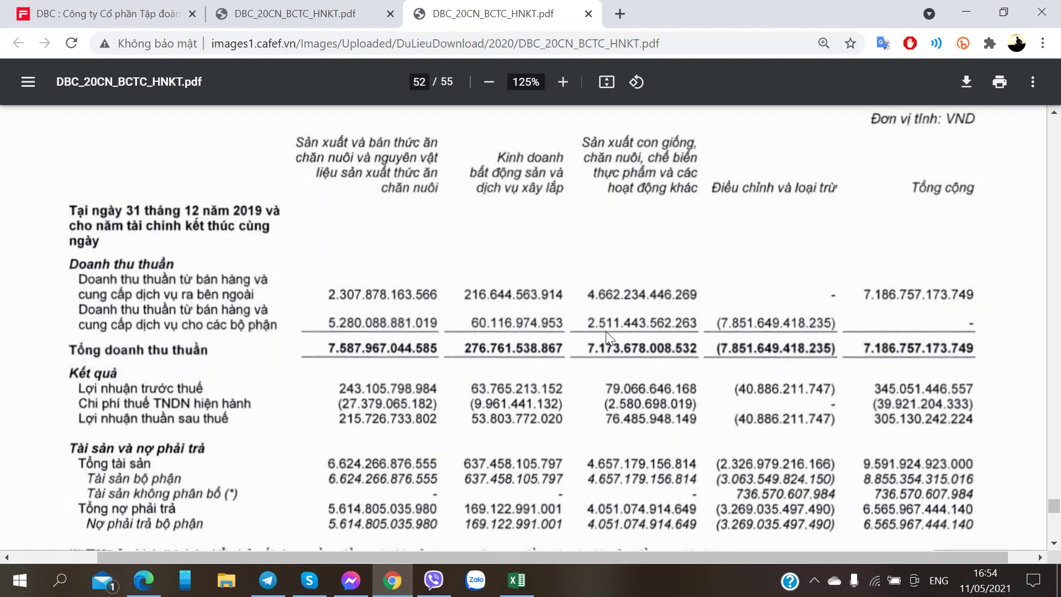
Compare the 2020 segment results on page 51 with the 2019 results on page 52, and continue to page 53
scroll(606, 331, up, 14)
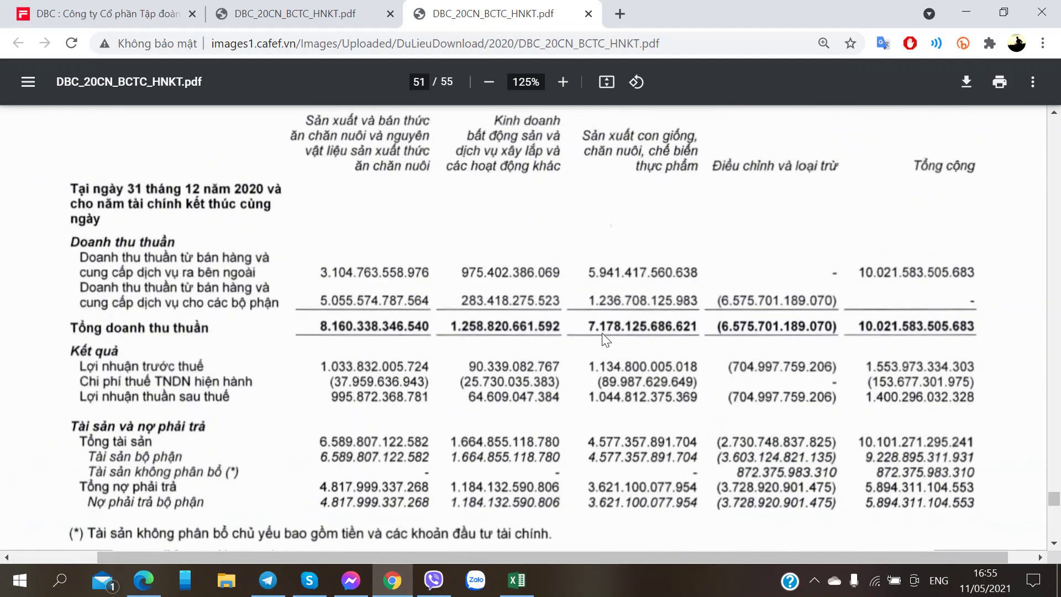
scroll(602, 333, down, 15)
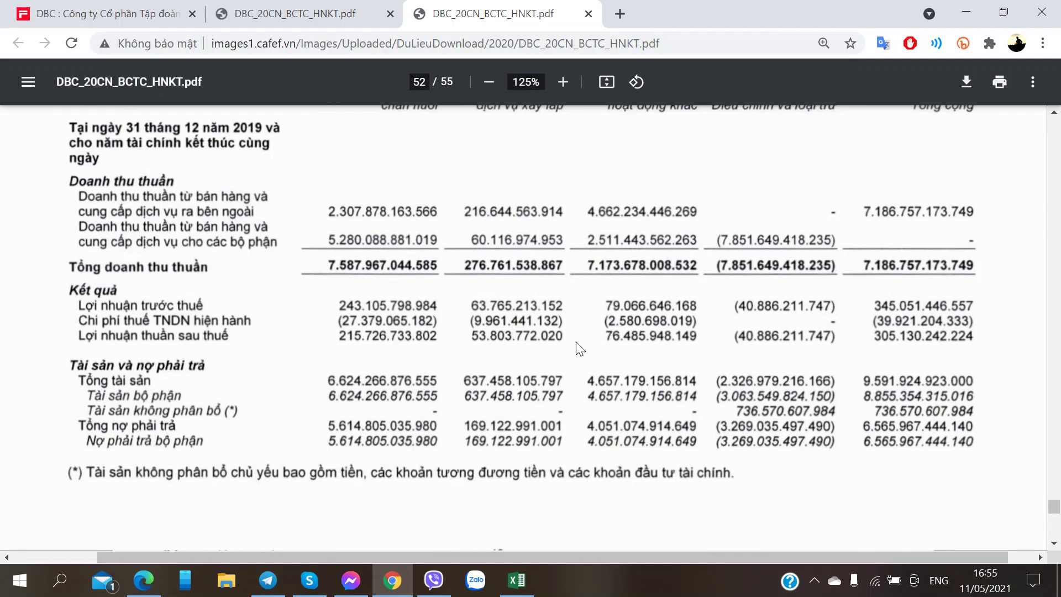
scroll(449, 369, up, 2)
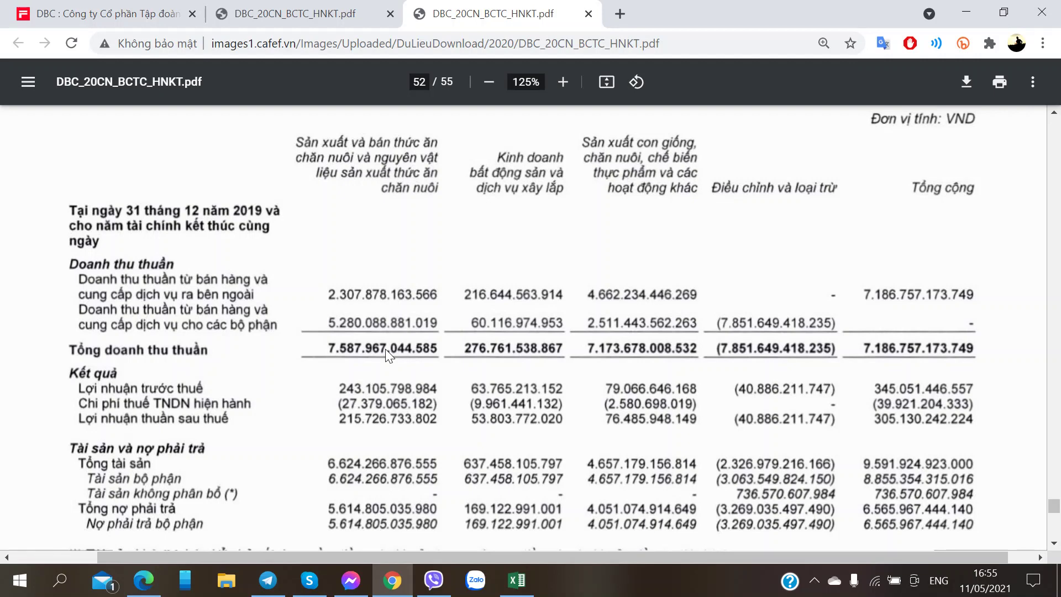
scroll(386, 349, down, 2)
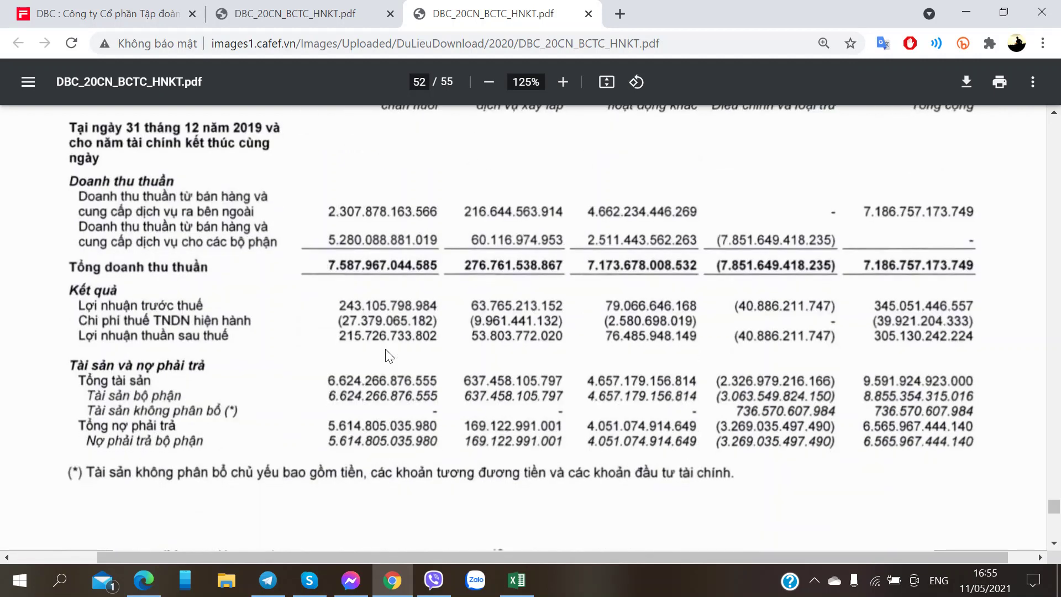
scroll(386, 354, down, 10)
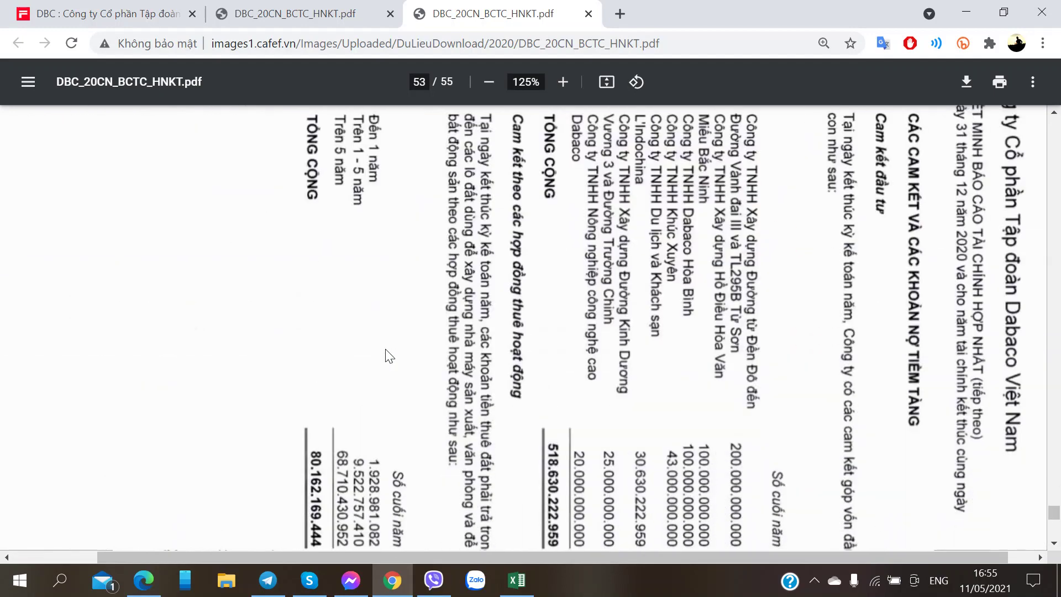
Go back through the report from page 53 to page 49 and rotate the pages counterclockwise so they read upright
scroll(373, 350, down, 3)
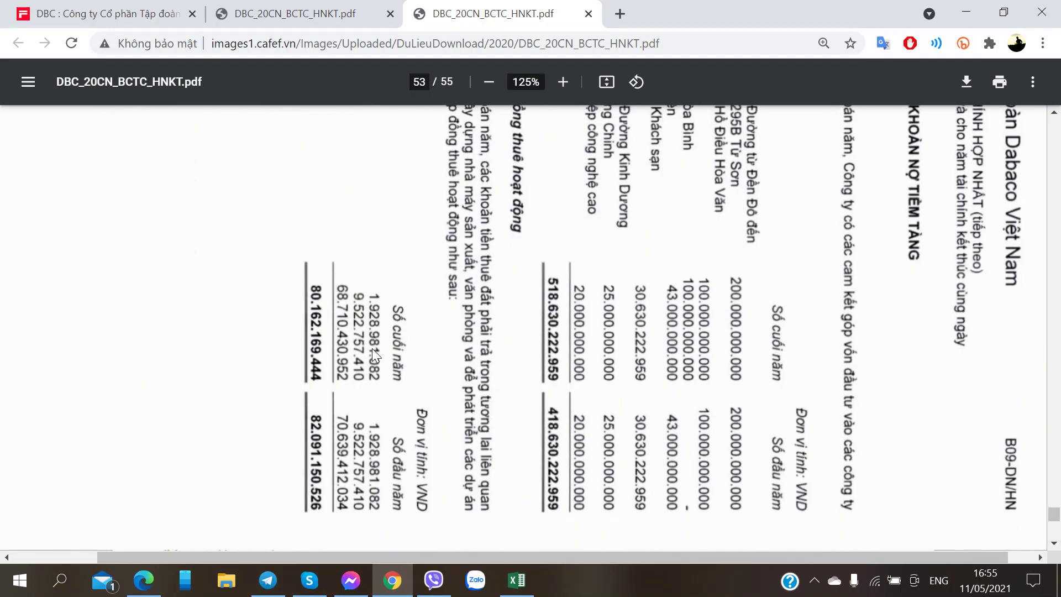
scroll(373, 349, up, 6)
scroll(373, 349, up, 20)
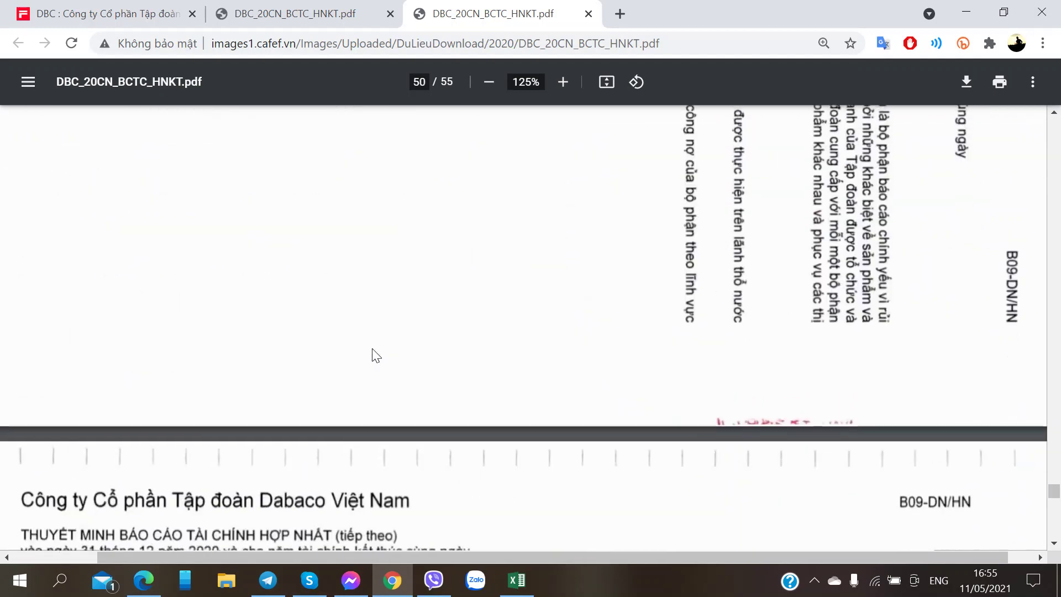
scroll(371, 339, up, 20)
right_click(370, 339)
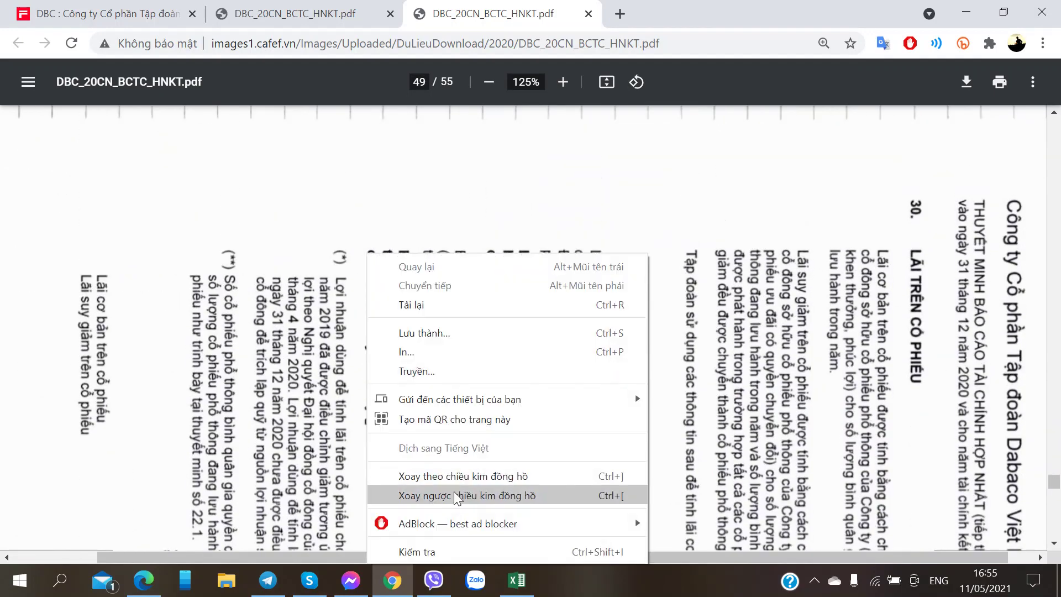
key(Escape)
key(ctrl+bracketleft)
scroll(465, 464, down, 20)
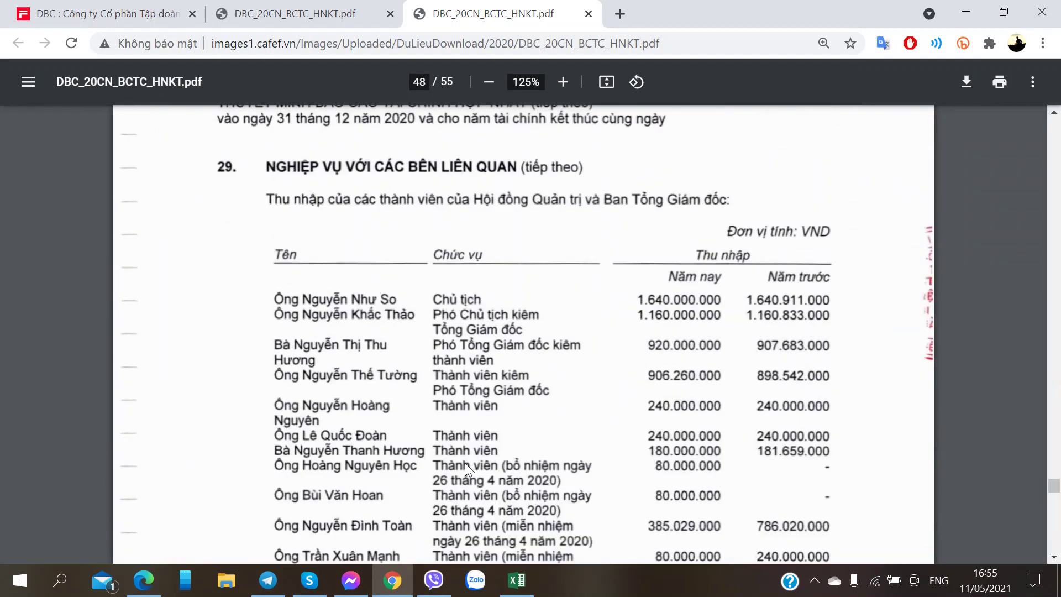
Browse back through the notes on related parties, tax and expenses to the revenue breakdown in note 23.1 on page 43
scroll(465, 464, up, 20)
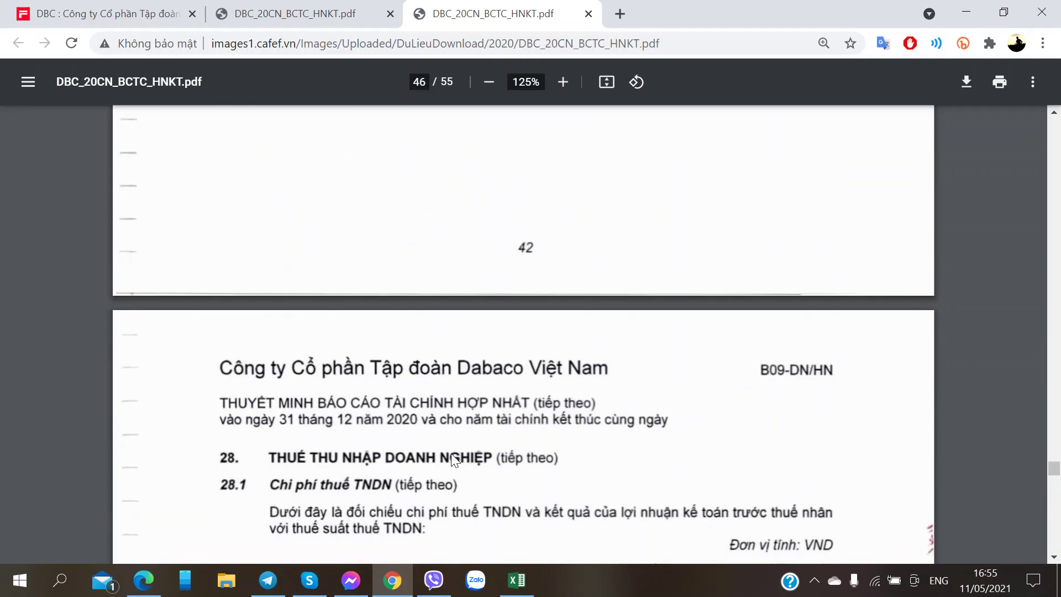
scroll(453, 457, up, 6)
scroll(441, 443, up, 12)
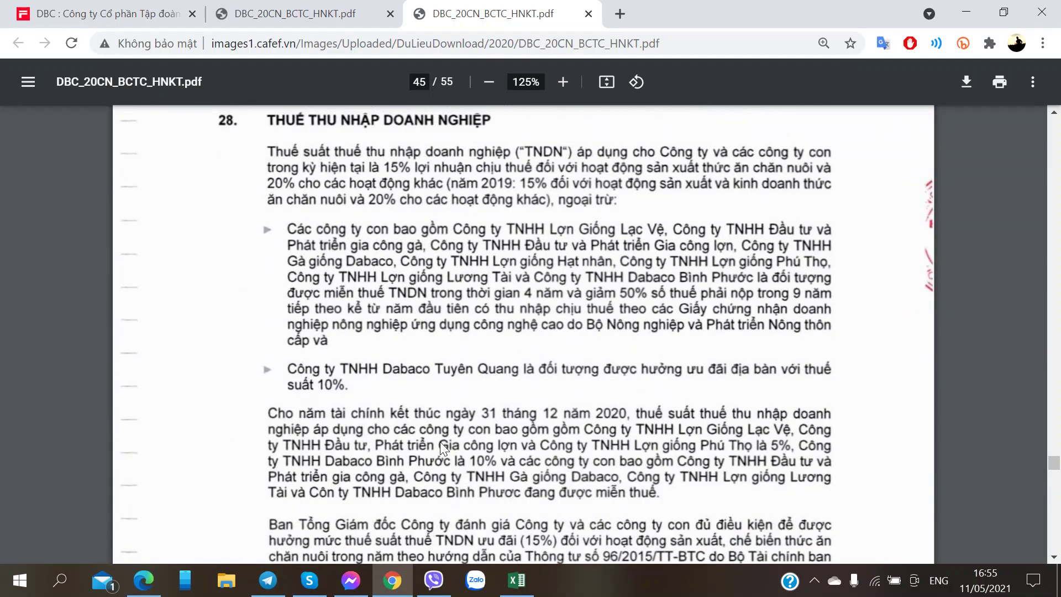
scroll(440, 442, up, 20)
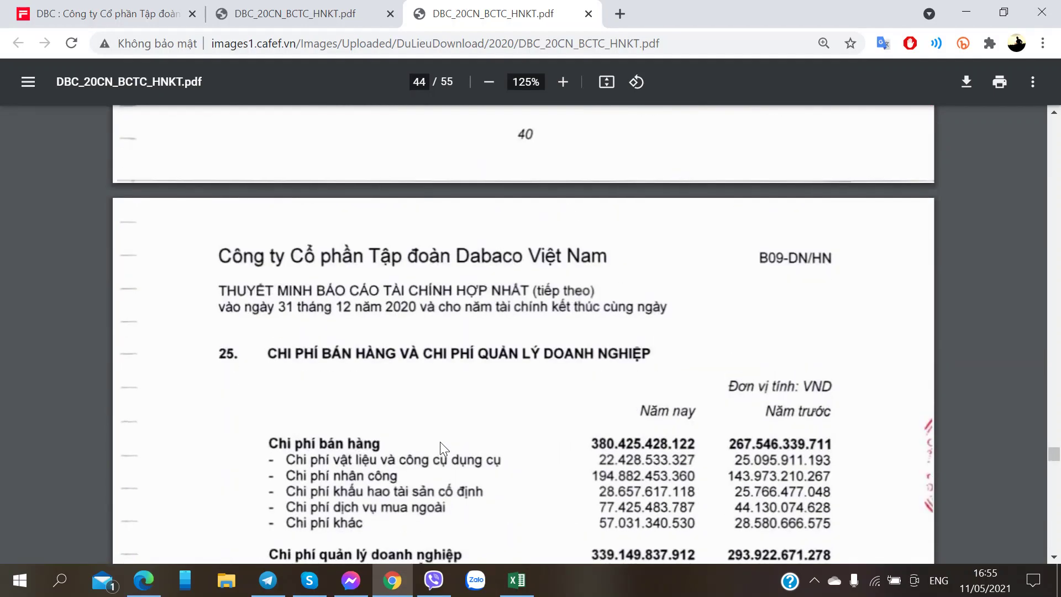
scroll(440, 443, up, 10)
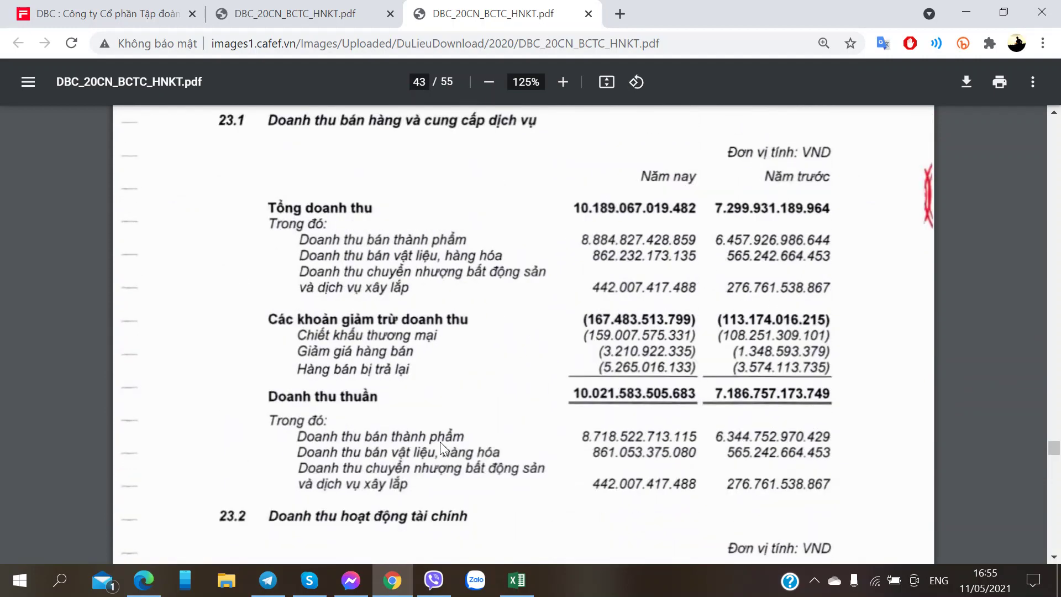
Switch to the report copy showing the page 11 income statement, read the items after gross profit, and return to cell C352 in Excel
click(275, 12)
key(alt+Tab)
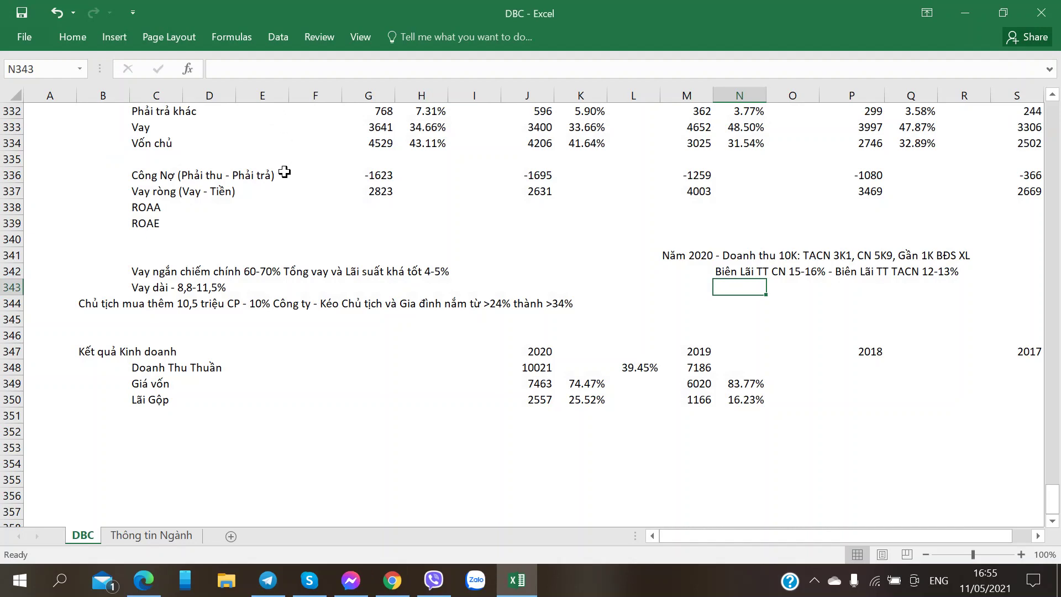
click(263, 398)
click(179, 414)
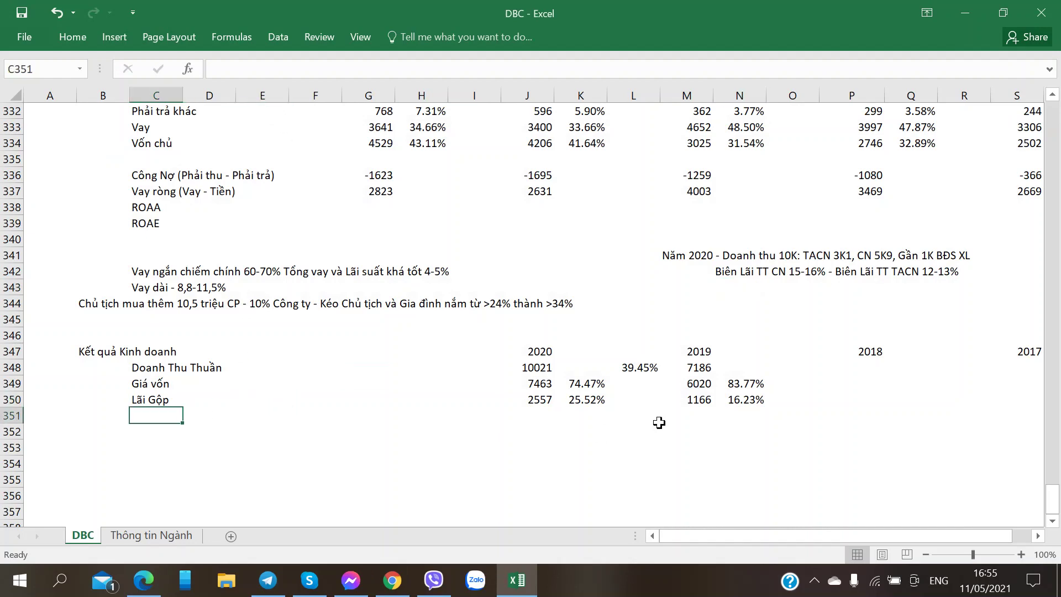
click(156, 430)
key(alt+Tab)
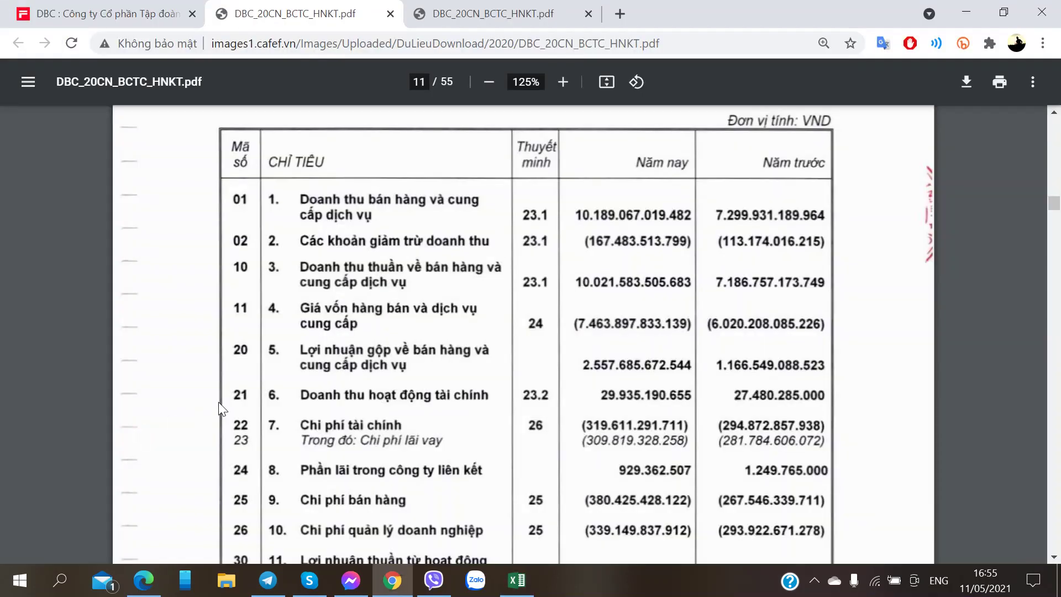
key(alt+Tab)
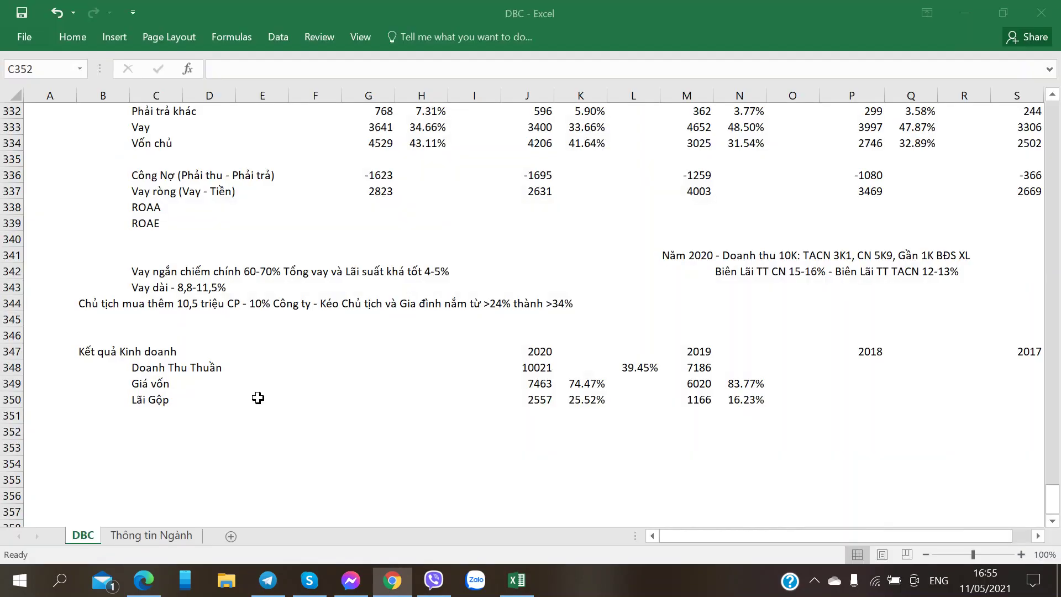
key(alt+Tab)
key(alt+Tab)
text(Doan)
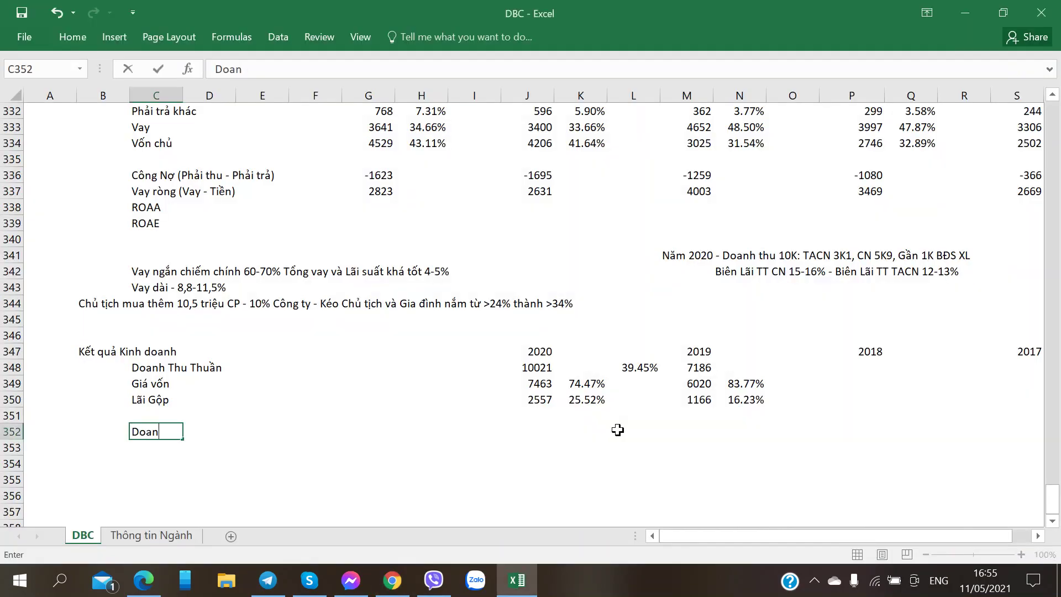
text(h)
key(BackSpace)
key(BackSpace)
key(BackSpace)
key(BackSpace)
key(BackSpace)
Enter the row label "Doanh thu Tài chính" in D352
key(Tab)
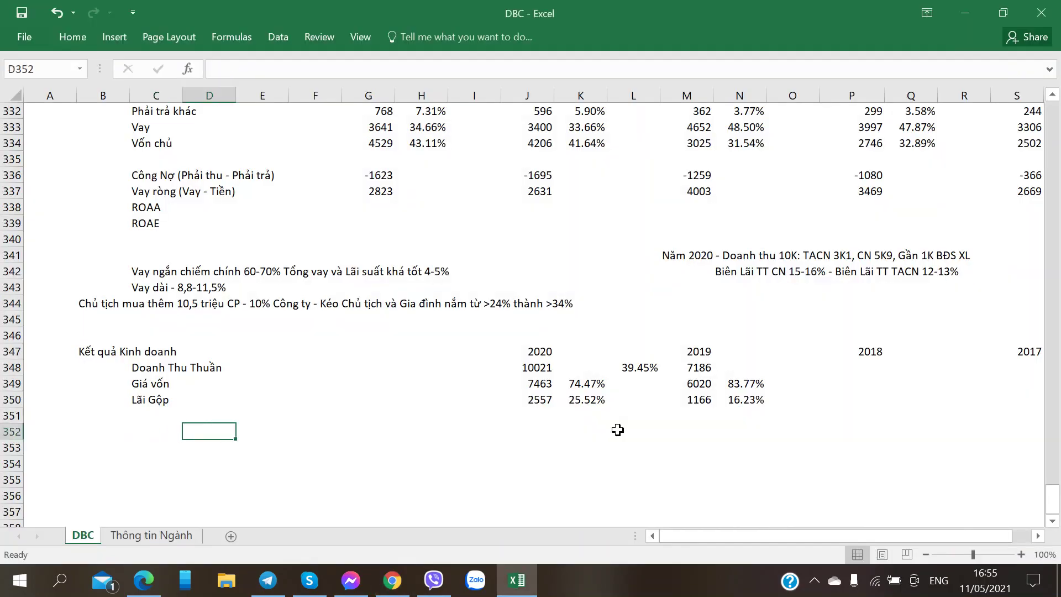
text(Doanh)
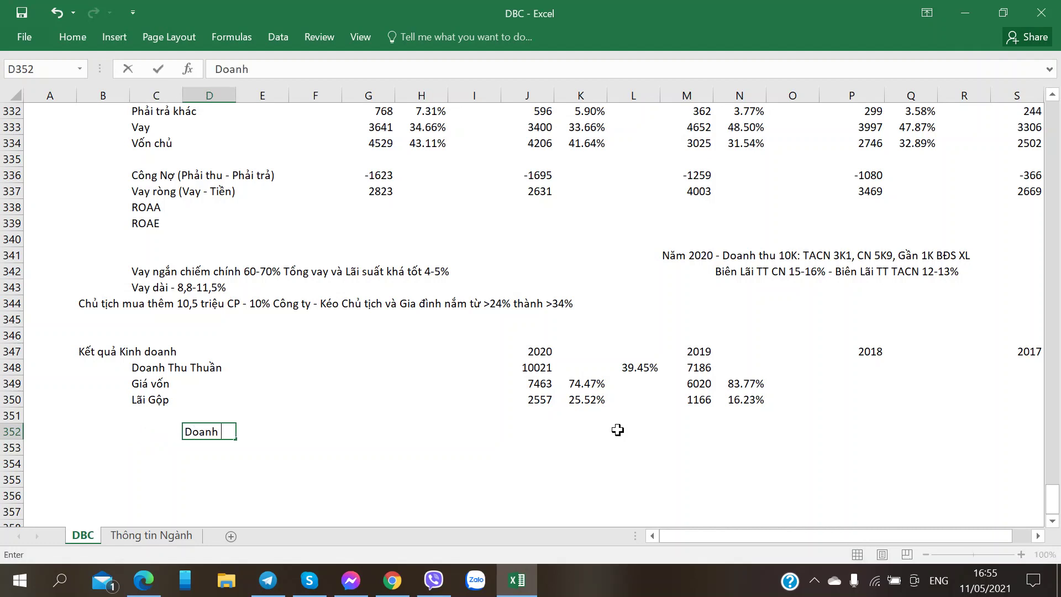
text( thu Tài chính)
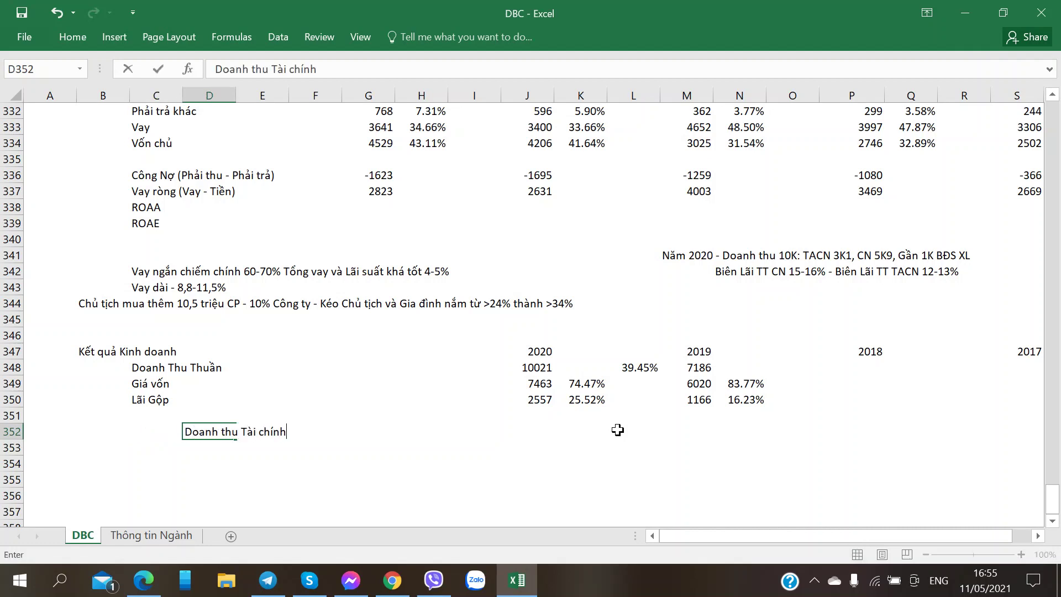
Fill the Doanh thu Tài chính row from the income statement with 29 for 2020 and 27 for 2019
key(Tab)
key(Tab)
key(Tab)
key(Tab)
key(Tab)
key(Tab)
key(Tab)
key(shift+Tab)
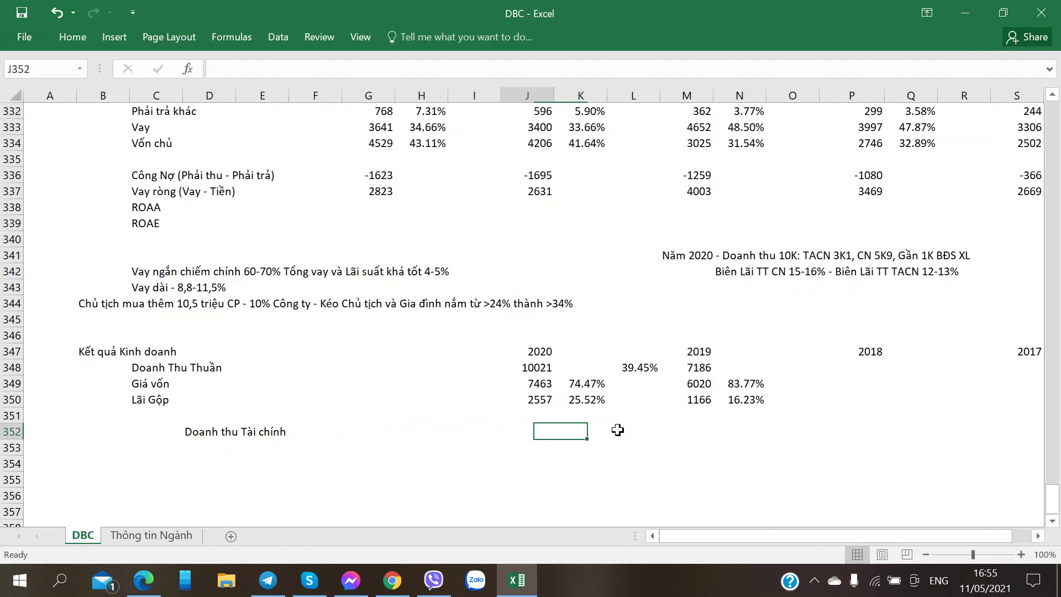
key(alt+Tab)
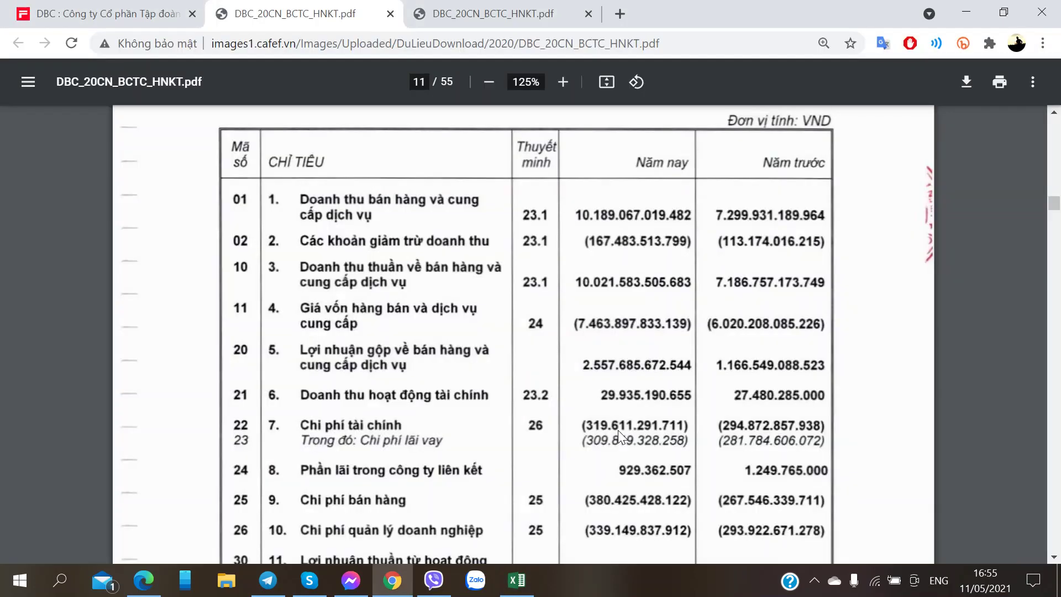
key(alt+Tab)
text(29)
key(Tab)
key(Tab)
key(Tab)
text(2)
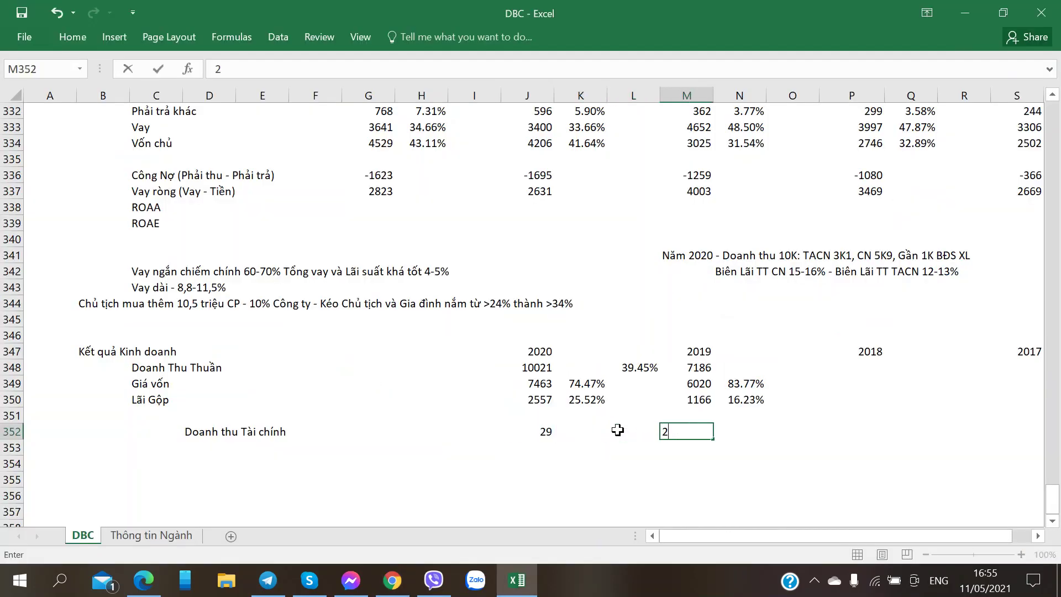
text(7)
key(Tab)
Enter the label "Chi phí Tài chính" in D353, taking the item from the report's income statement
key(Down)
key(Left)
key(Left)
key(Left)
key(Left)
key(Left)
key(Left)
key(Left)
key(Left)
key(Left)
key(Left)
key(Left)
key(Left)
key(Right)
key(Right)
key(alt+Tab)
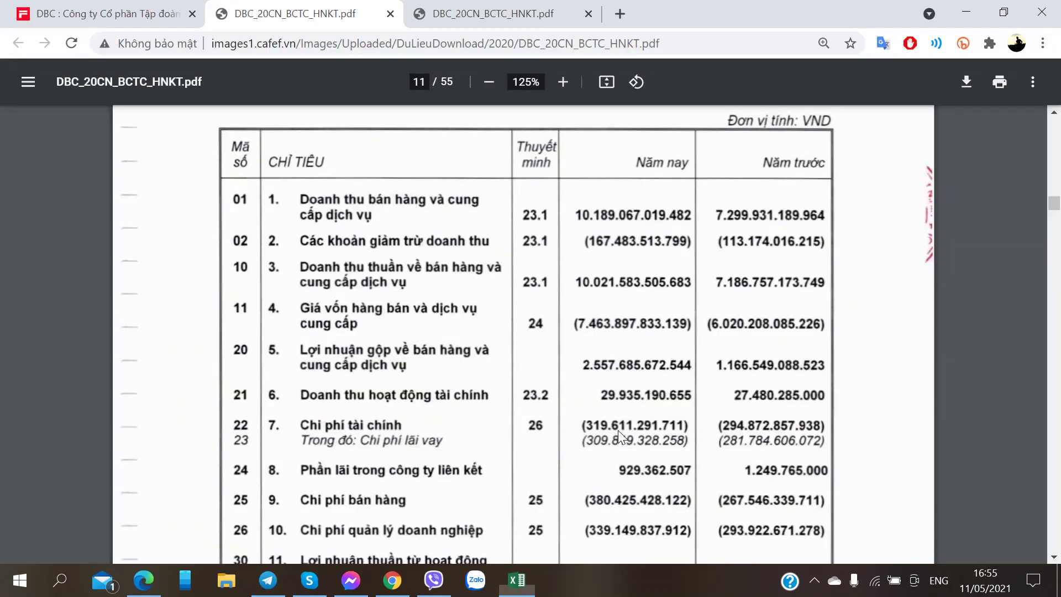
key(alt+Tab)
text(Chi p)
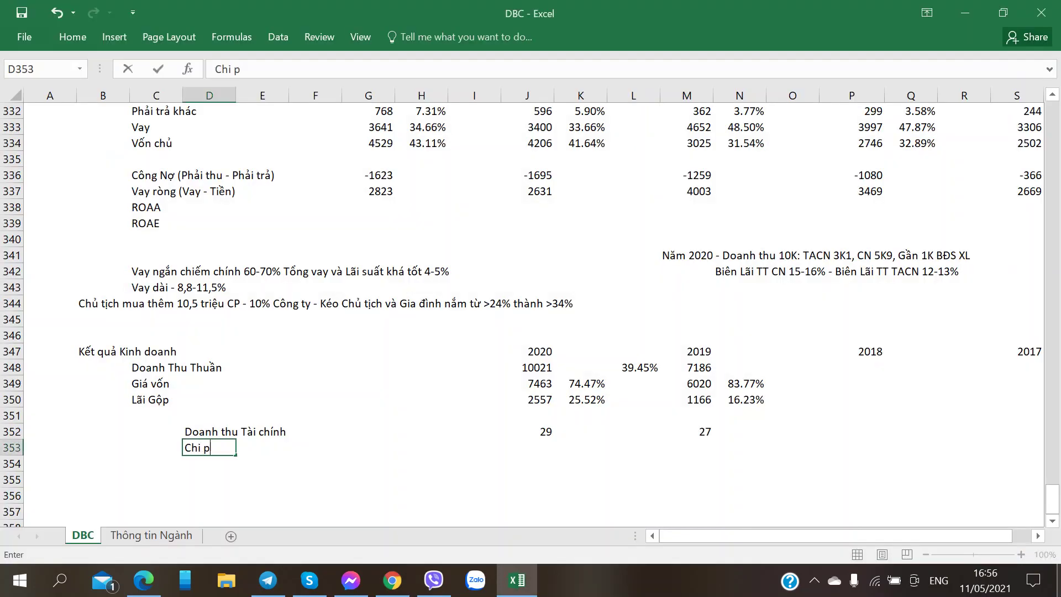
text(hí Tài chính)
key(ctrl+Return)
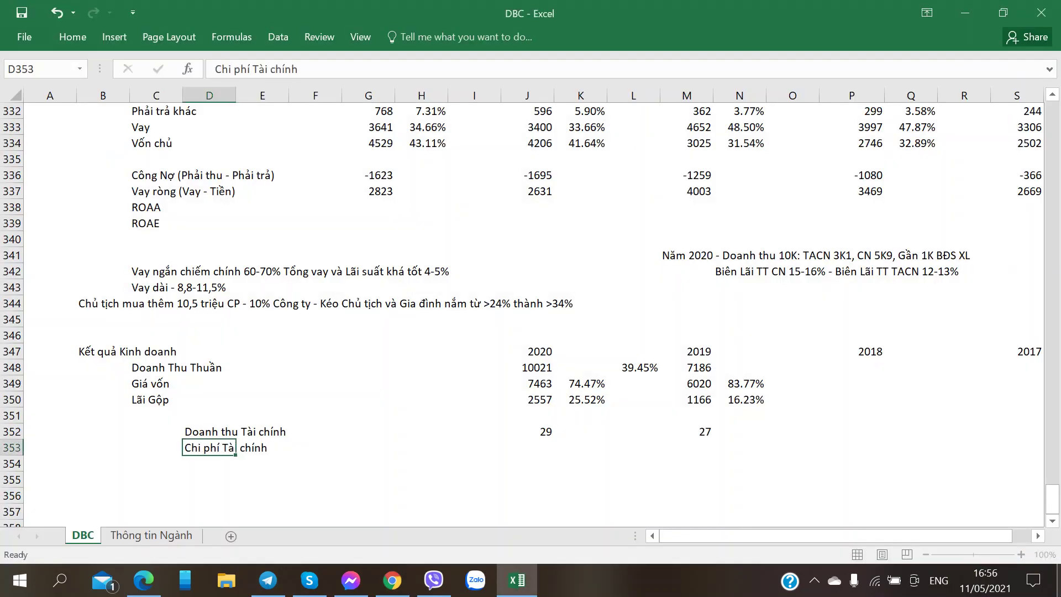
Enter the 2020 financial expense from the report as -319 in J353
key(Right)
key(Right)
key(Right)
key(Right)
key(Right)
key(Right)
key(alt+Tab)
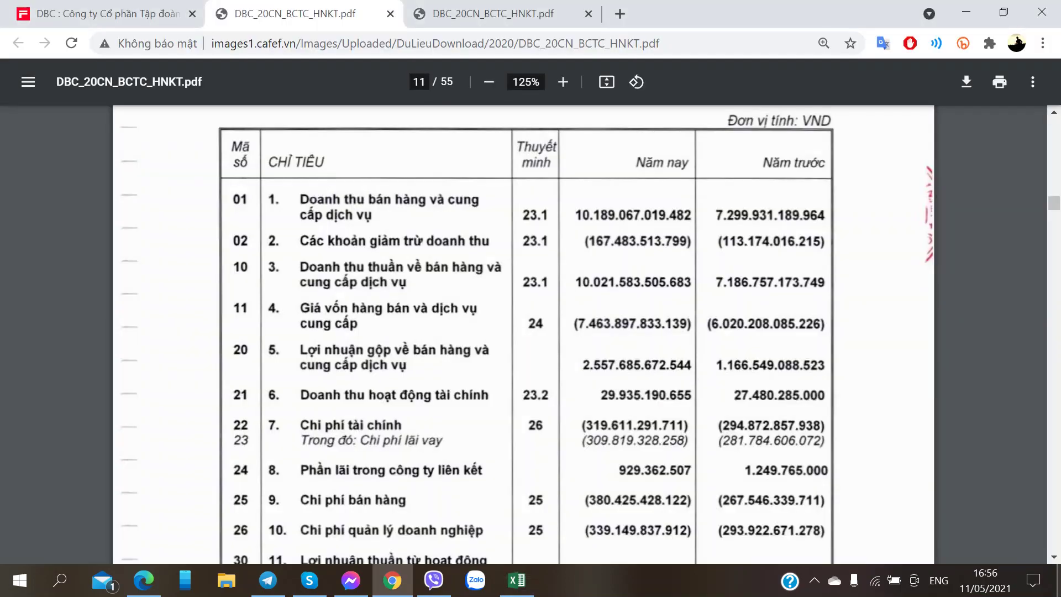
key(alt+Tab)
key(alt+Tab)
key(alt+Tab)
text(-319)
key(Right)
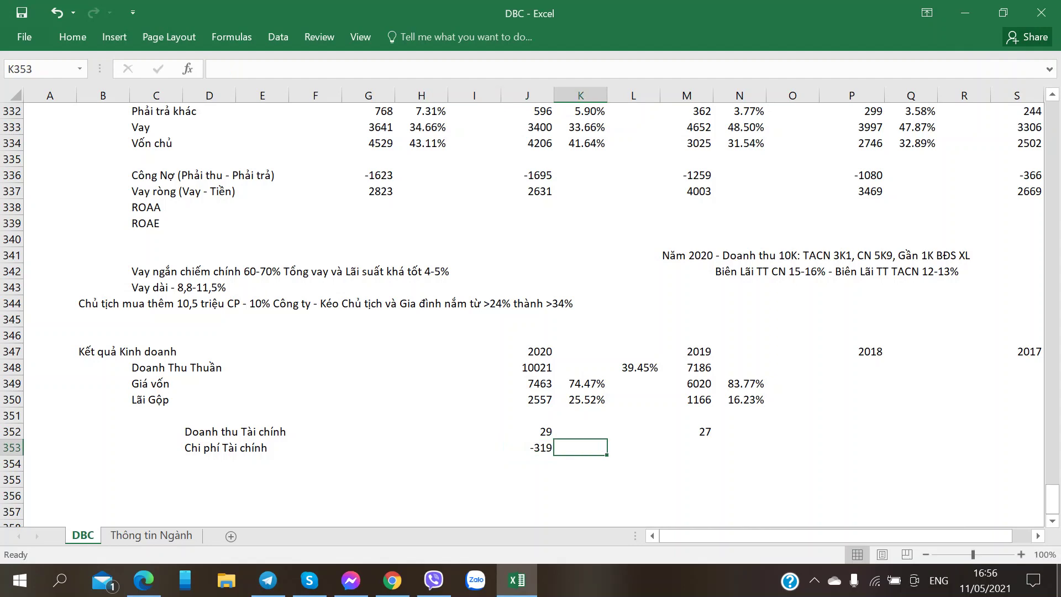
Copy the share-of-net-revenue formula from K350 to K352:K353 for the 2020 financial income and expense
key(Up)
key(Up)
key(Up)
key(ctrl+c)
key(Down)
key(Down)
key(shift+Down)
key(ctrl+v)
key(Down)
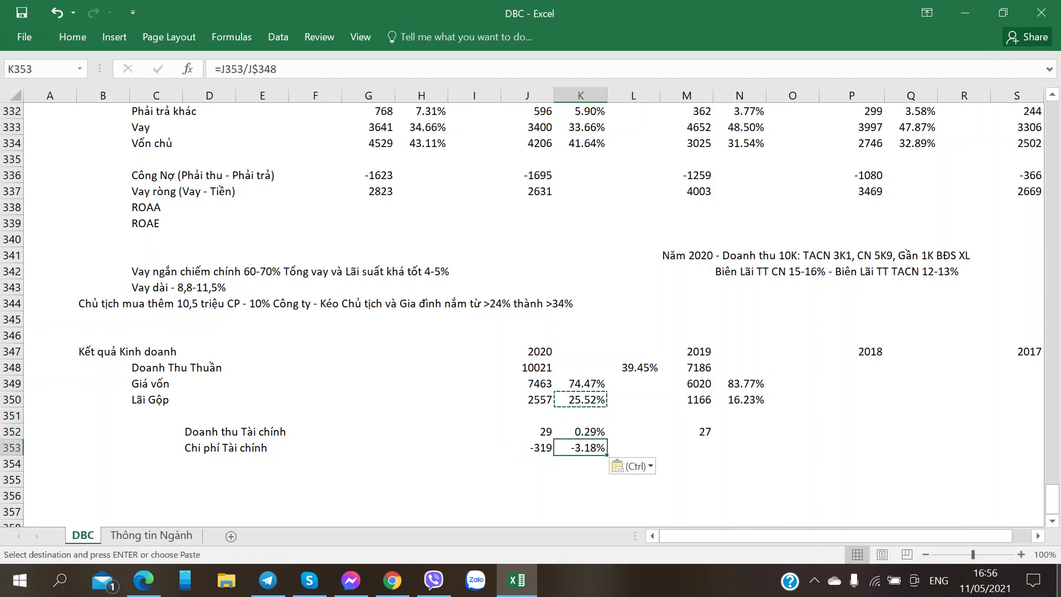
Look up the prior-year financial expense in the report and enter -293 in M353
key(Right)
key(Right)
key(alt+Tab)
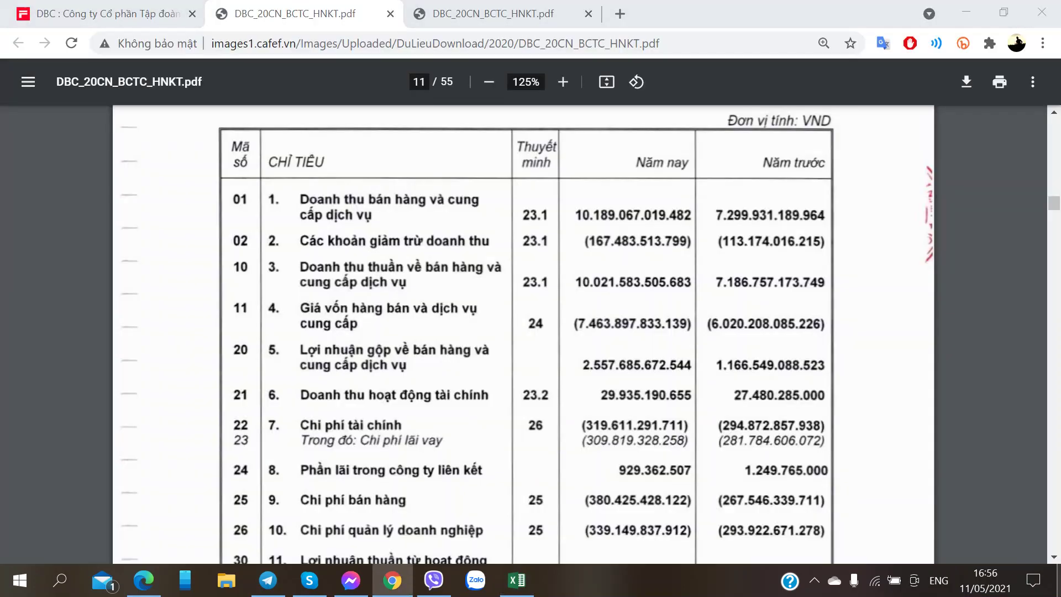
key(alt+Tab)
text(-293)
key(Right)
Copy the share-of-net-revenue formula from N350 to N352:N353 for the 2019 financial income and expense
key(Up)
key(Up)
key(Up)
key(ctrl+c)
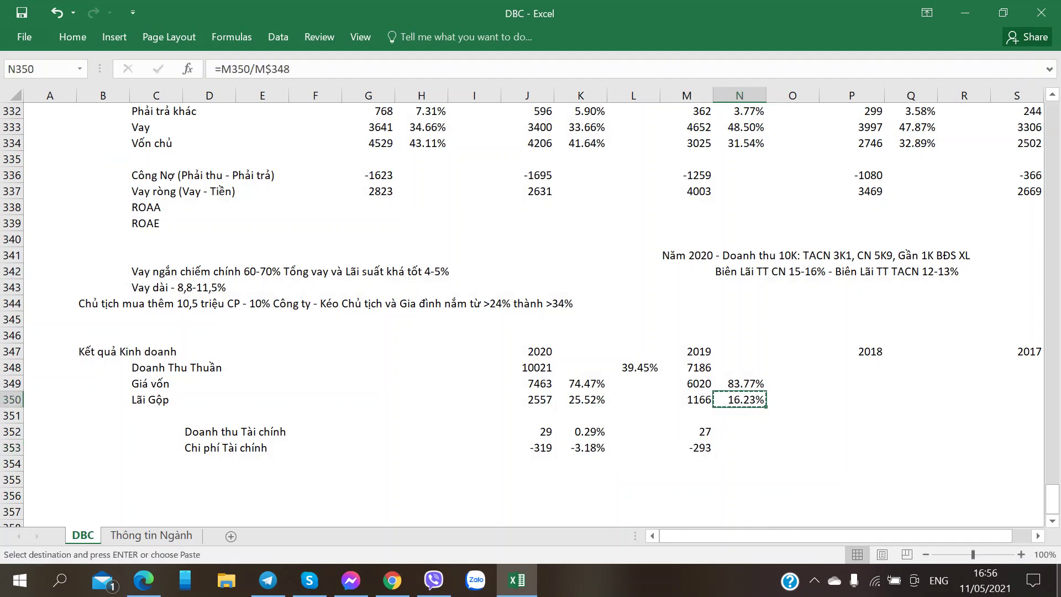
key(Down)
key(Down)
key(shift+Down)
key(ctrl+v)
key(Down)
key(Down)
Check the next income statement item and enter the label "Lãi Công ty Liên kết" in D354
click(98, 464)
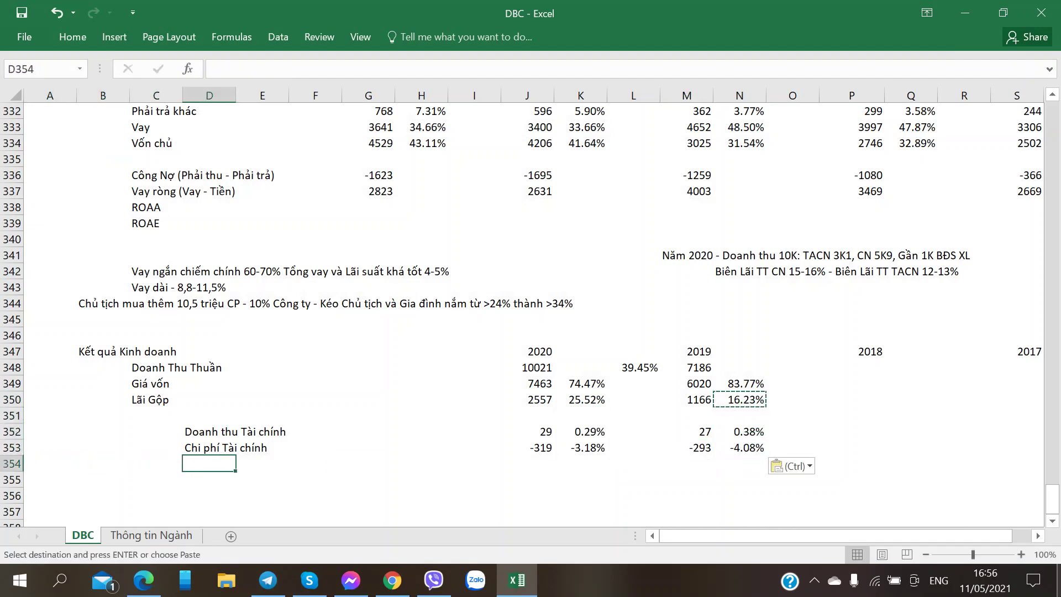
key(alt+Tab)
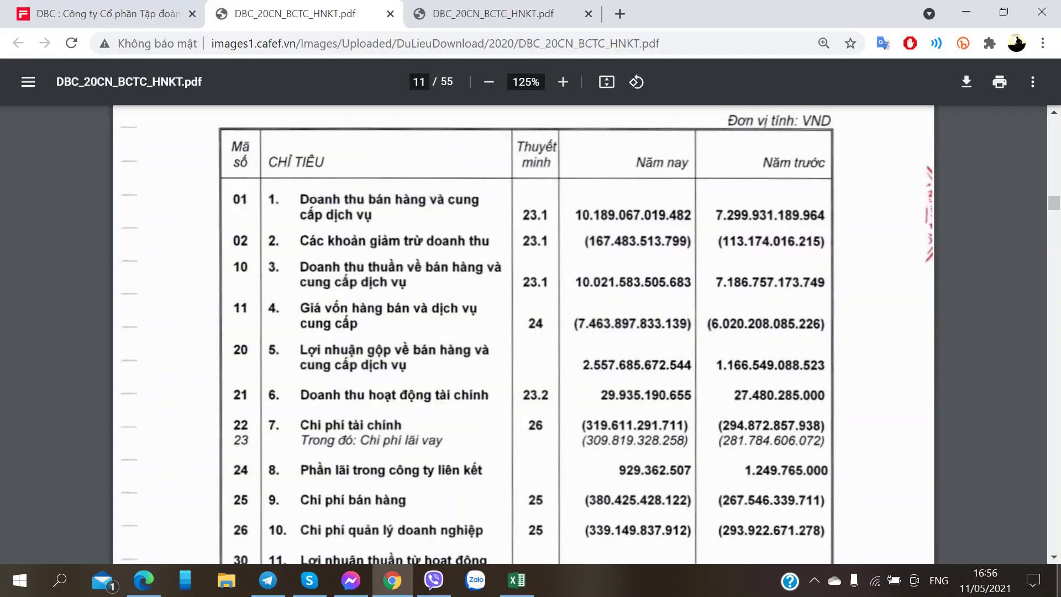
key(alt+Tab)
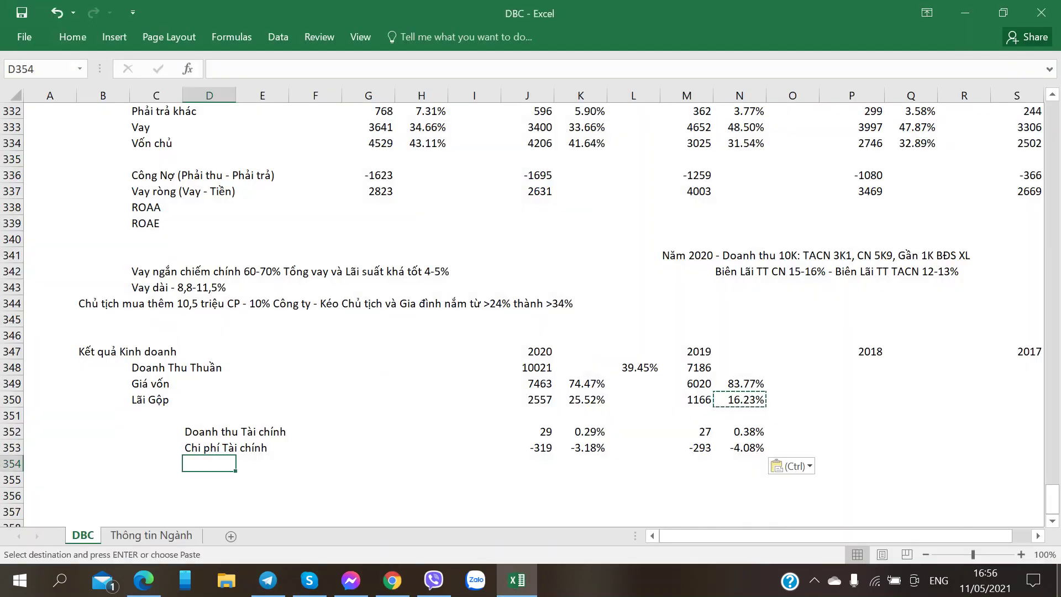
text(Lãi Công ty Liên kết)
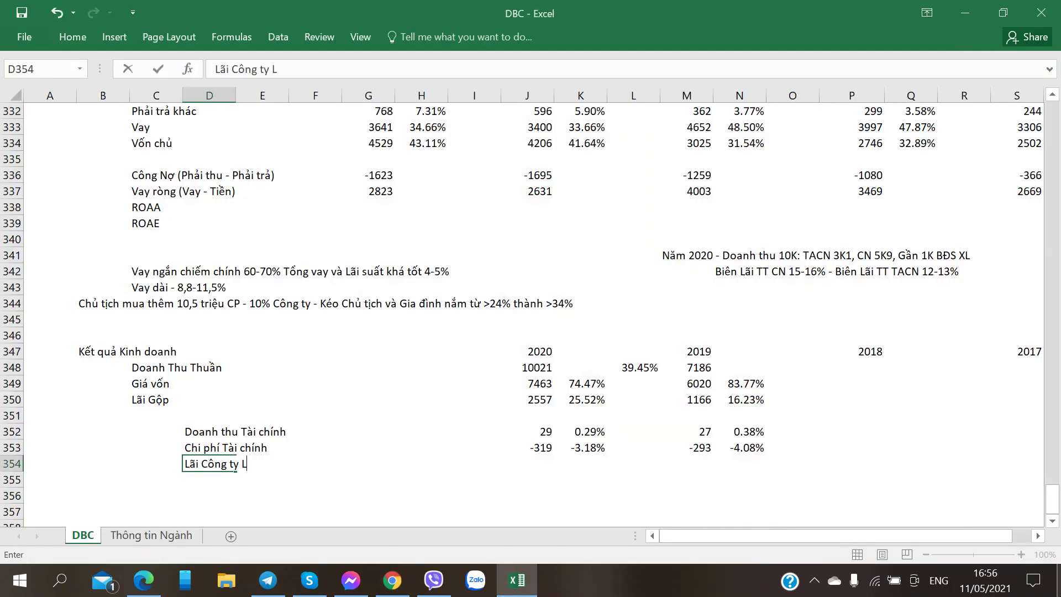
key(Tab)
Fill the Lãi Công ty Liên kết row from the report with 0 for 2020 and 1 for 2019
click(315, 463)
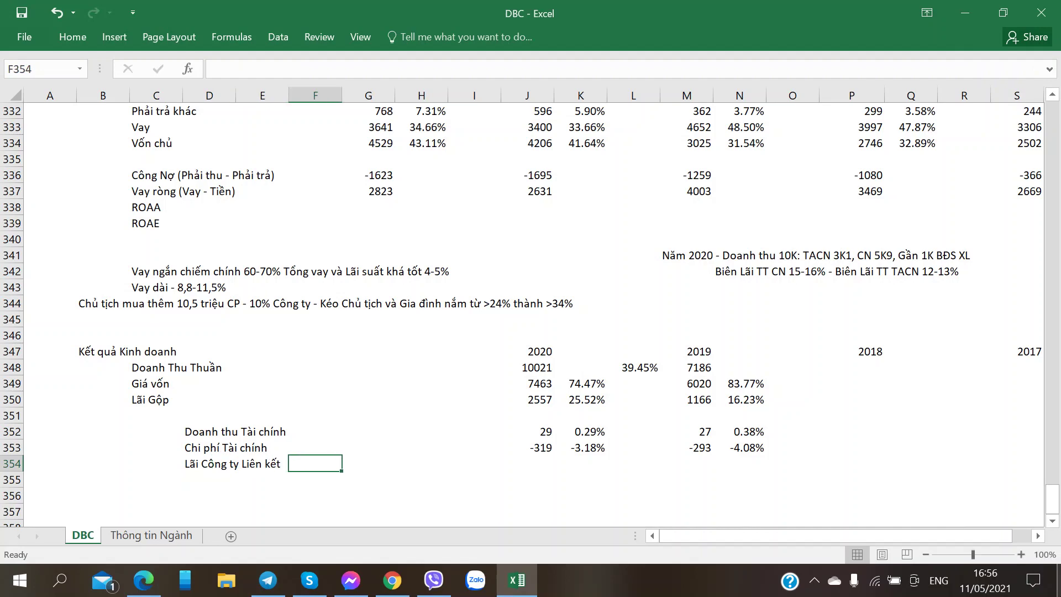
click(581, 463)
click(528, 463)
key(alt+Tab)
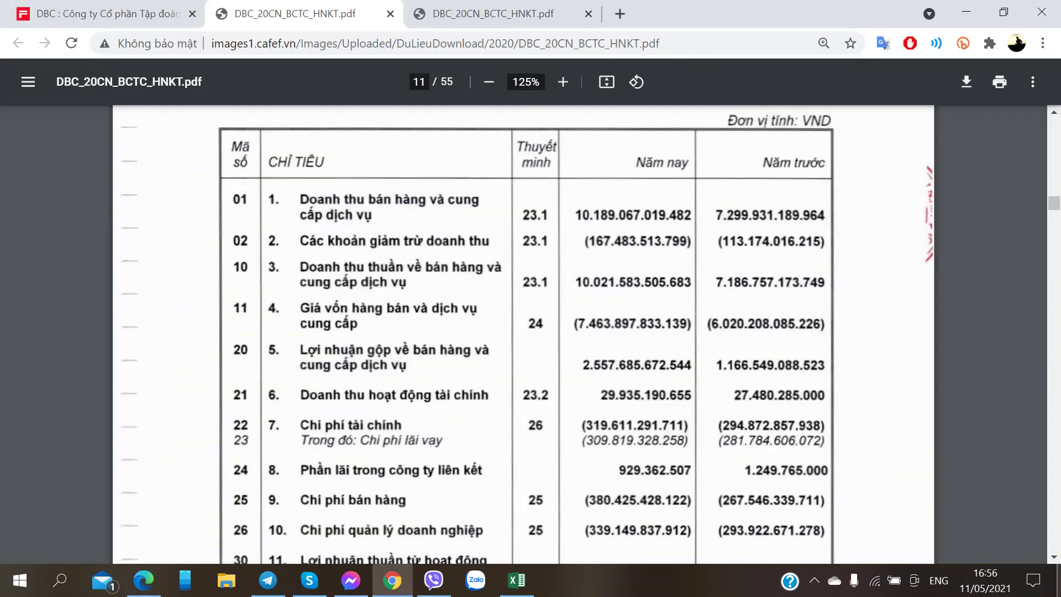
key(alt+Tab)
text(0)
click(634, 464)
click(688, 464)
text(1)
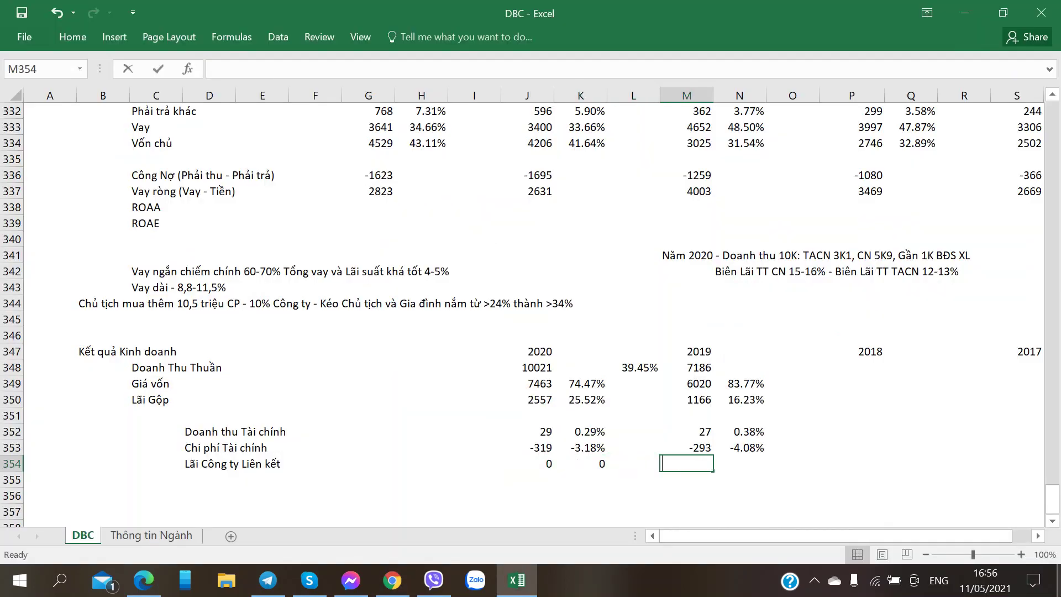
key(Tab)
Clear the automatically filled 2020 ratio in K354 of the Lãi Công ty Liên kết row
click(657, 464)
click(580, 464)
key(Delete)
click(687, 463)
click(793, 464)
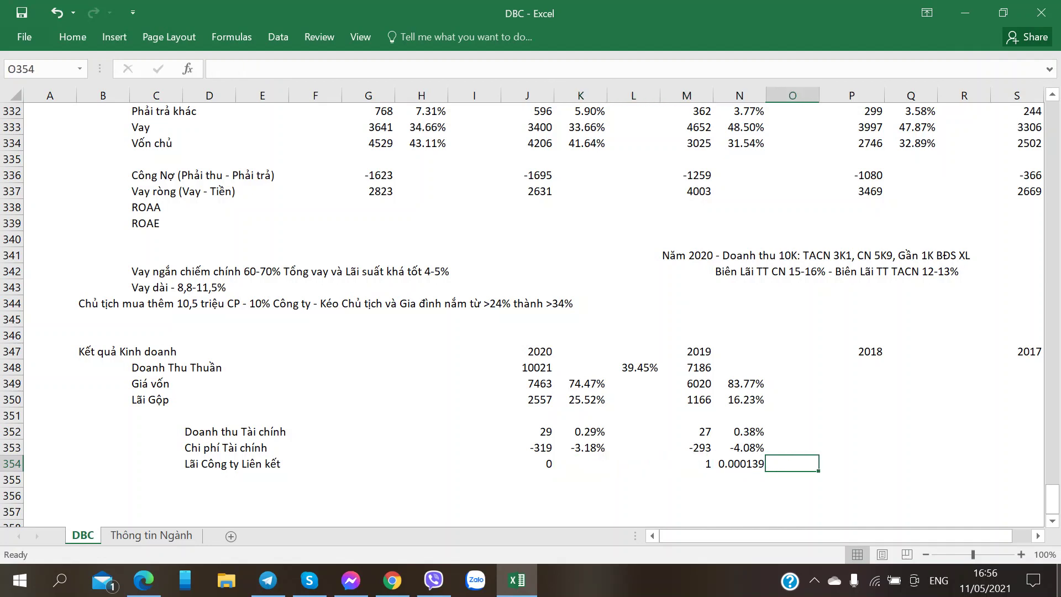
Clear the unformatted ratio in N354 and copy the share-of-net-revenue formulas from K353 and N353 down to row 354
click(739, 464)
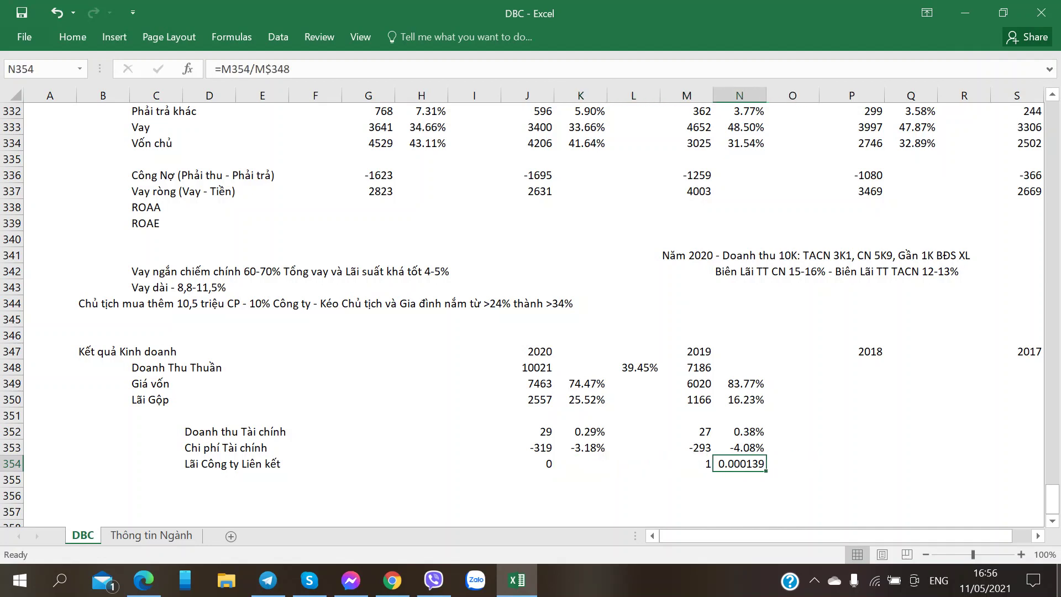
key(Delete)
click(580, 448)
drag(606, 455, 607, 470)
click(740, 448)
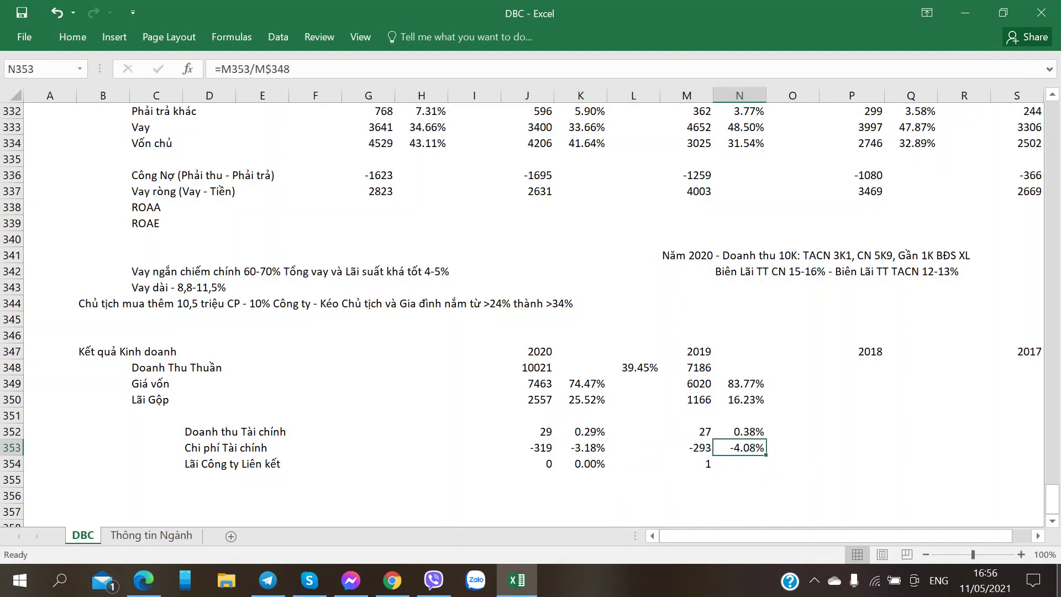
drag(767, 455, 766, 470)
Check the next items in the report's income statement and enter the label "Chi phí Bán hàng" in D355
click(156, 480)
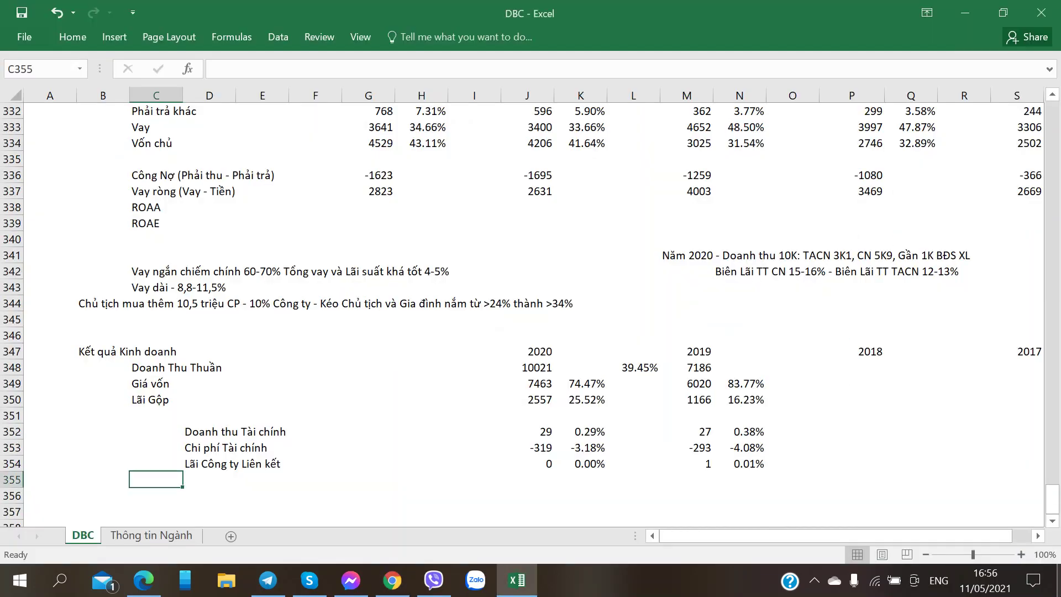
click(209, 479)
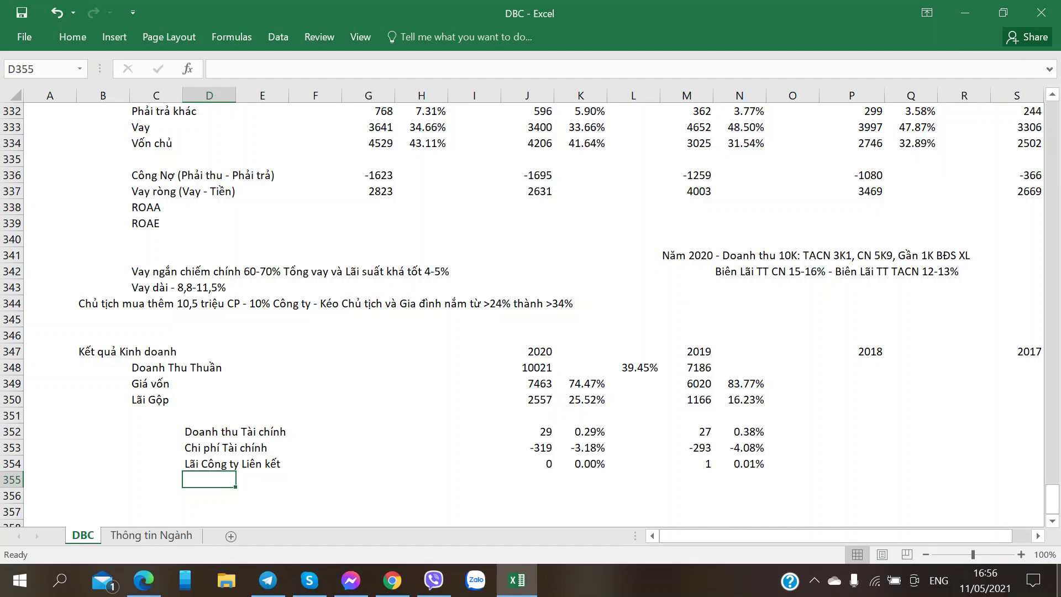
key(alt+Tab)
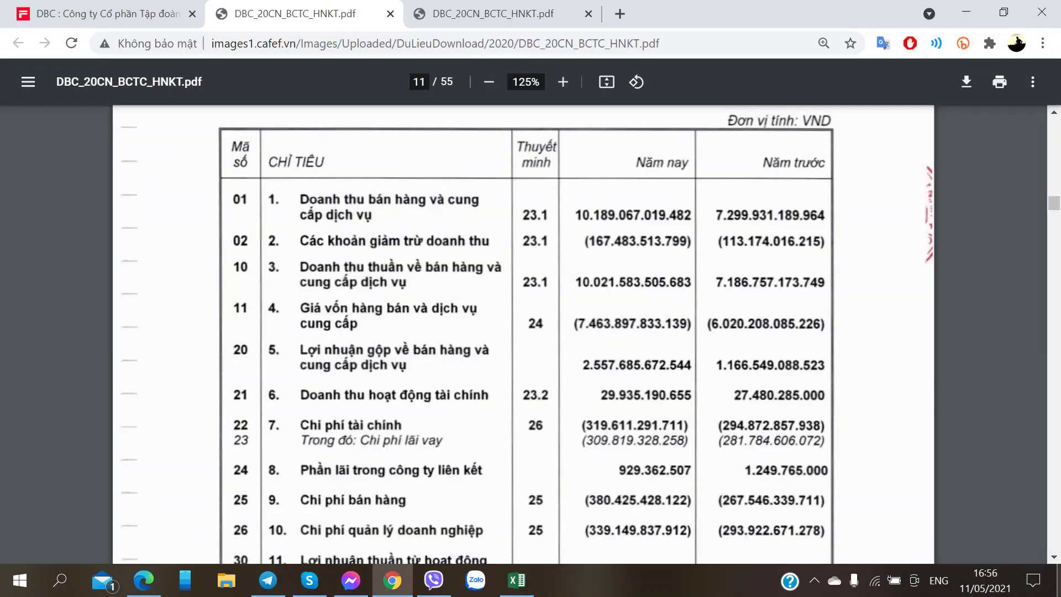
scroll(686, 375, down, 2)
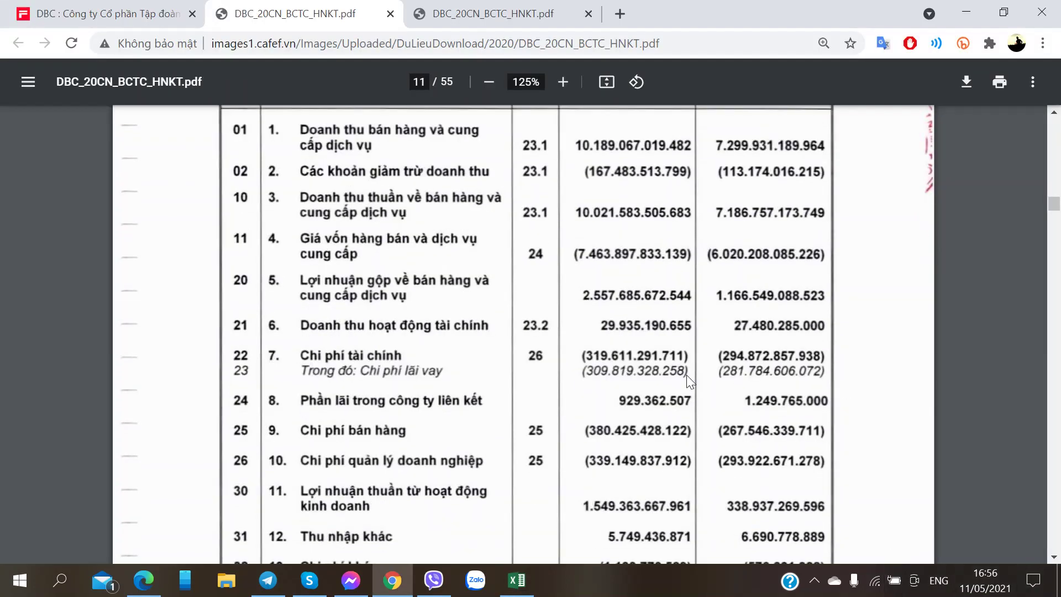
scroll(680, 382, down, 2)
key(alt+Tab)
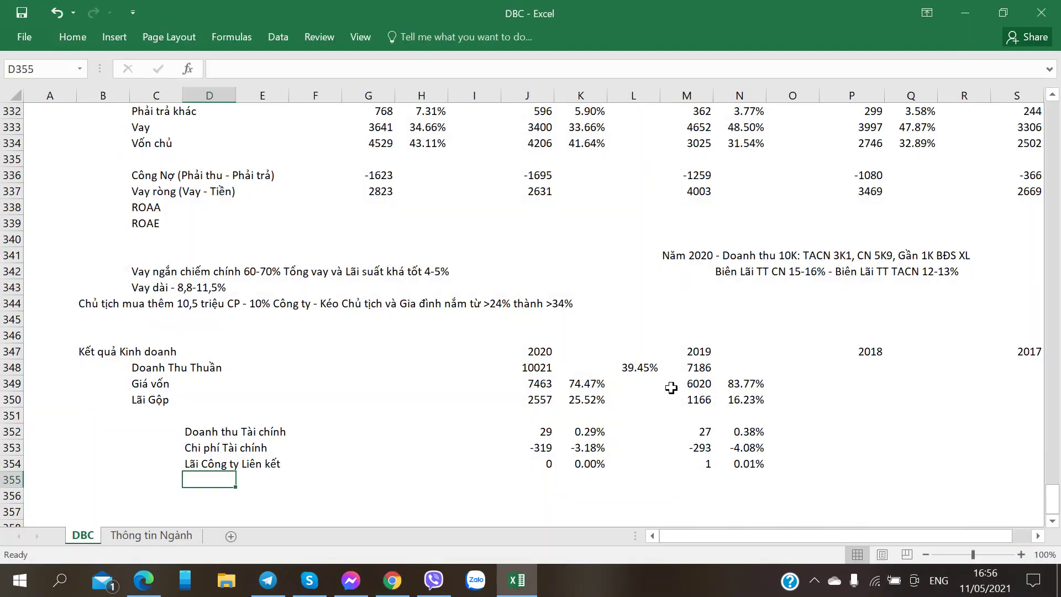
text(Chi phí Bán hàn)
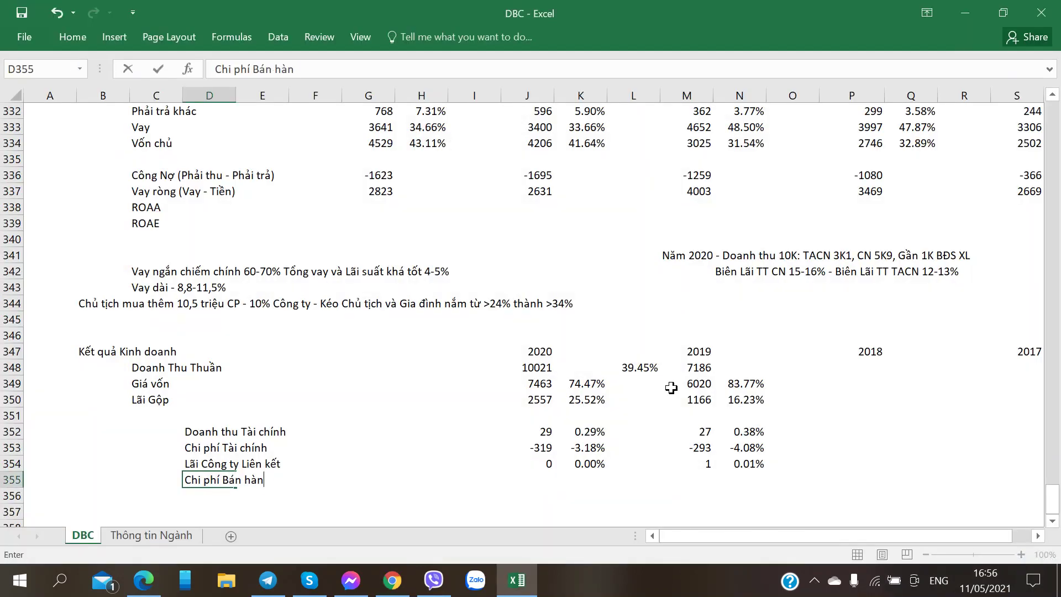
text(g)
key(Return)
Enter the label "Chi phí Quản lý Doanh nghiệp" in D356
text(Chi)
key(Escape)
key(Right)
text(Chi)
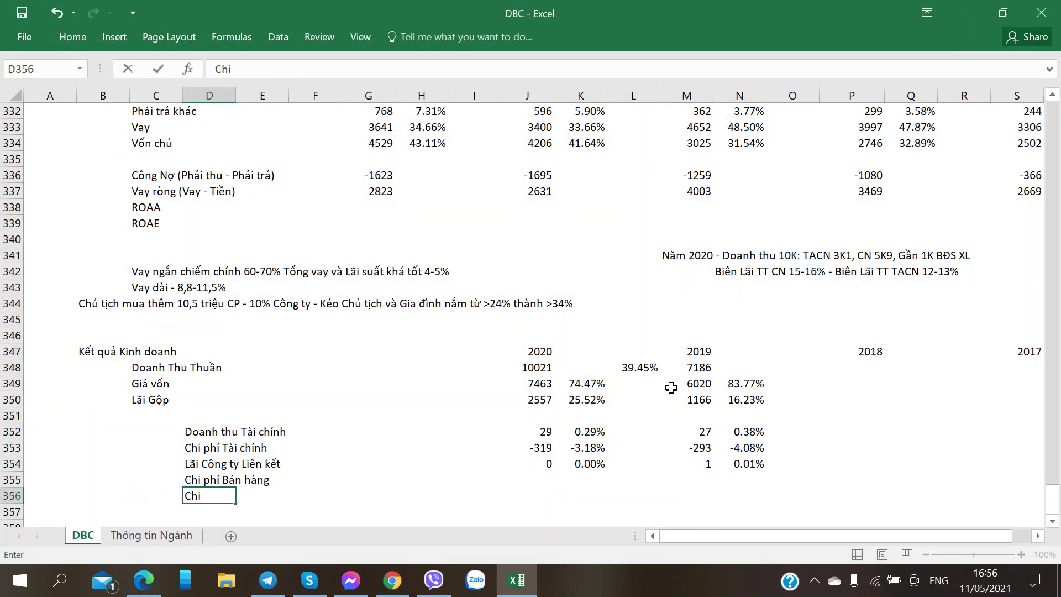
text( phí Quản lý Dao)
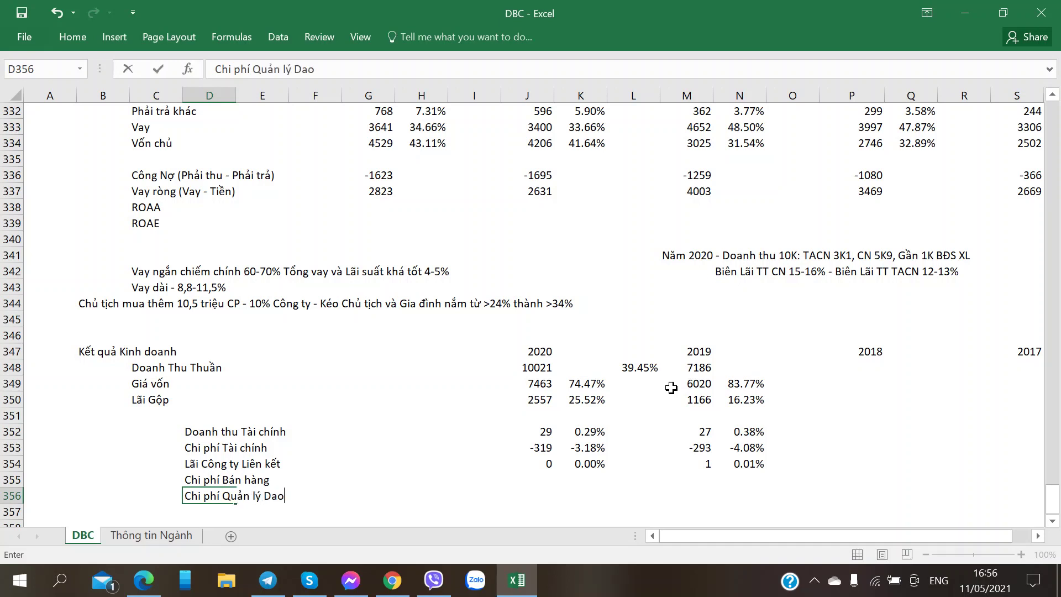
text(nh n)
key(BackSpace)
key(BackSpace)
key(BackSpace)
key(BackSpace)
key(BackSpace)
key(BackSpace)
key(BackSpace)
text(Doanh nghiệp)
Enter the 2020 selling expense as -380 and the administrative expense as -339 in J355:J356, taken from the report
key(Right)
key(Right)
key(Right)
key(Right)
key(Right)
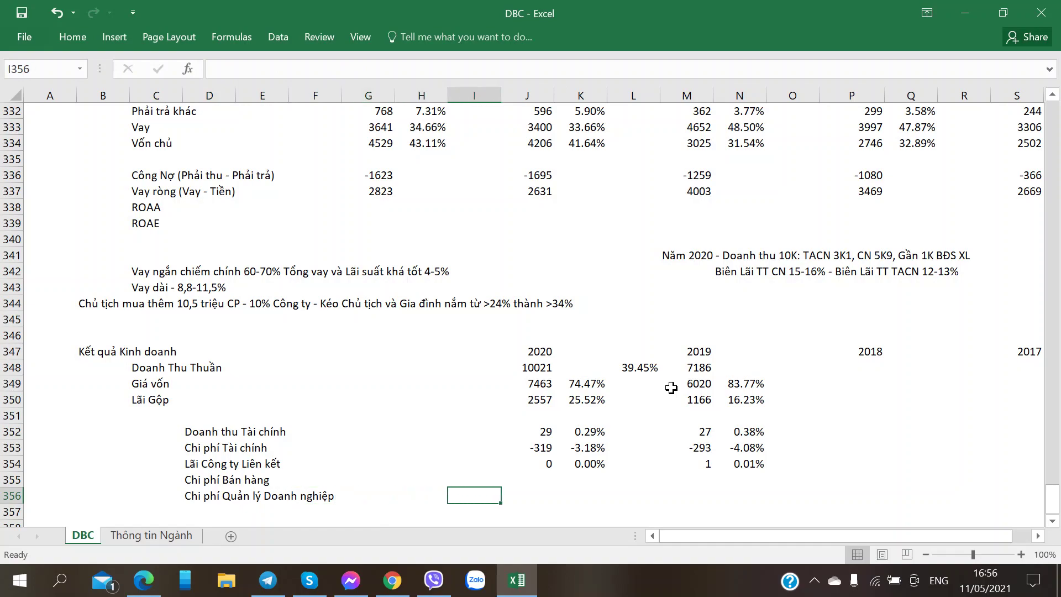
key(Right)
key(alt+Tab)
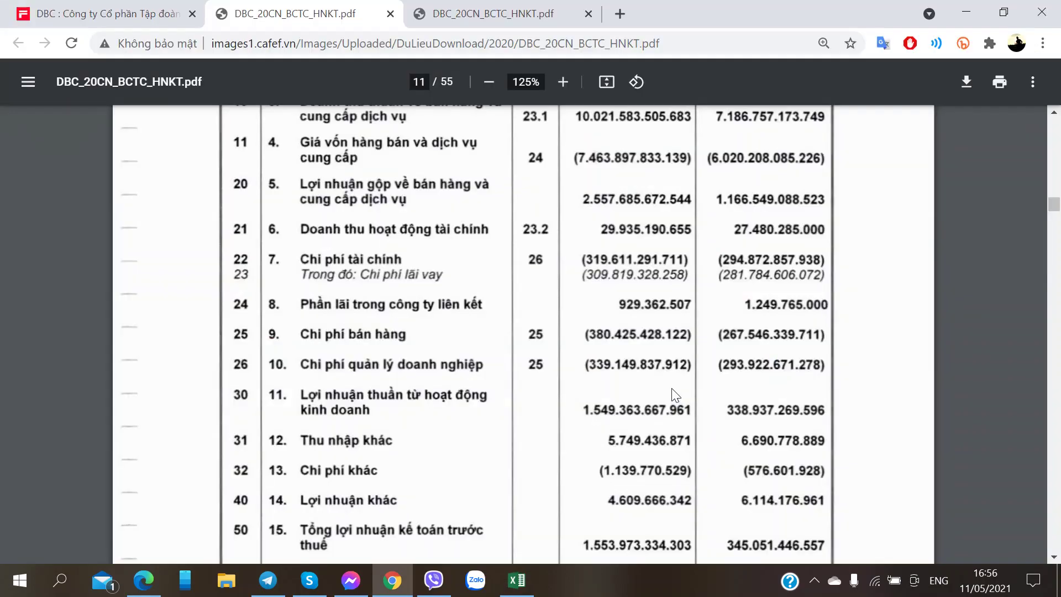
key(alt+Tab)
text(-380)
key(alt+Tab)
key(alt+Tab)
text(-339)
Copy the 2020 share-of-net-revenue formula with its percentage format from K354 to K355:K356
key(Right)
key(Up)
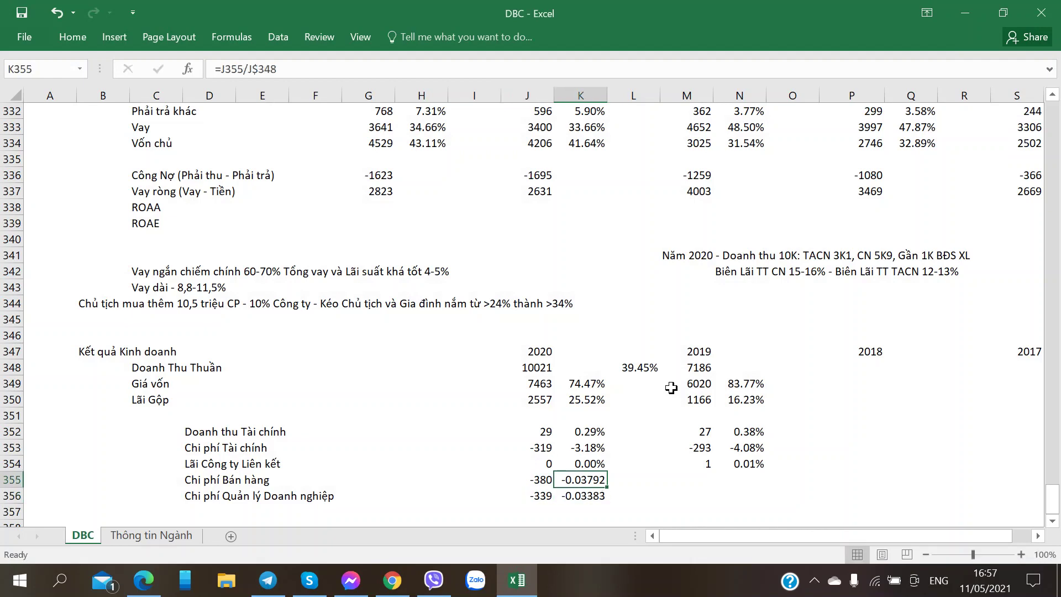
key(Up)
key(shift+Down)
key(shift+Down)
key(ctrl+d)
Enter the 2019 selling expense as -267 and the administrative expense as -293 in M355:M356, taken from the report
key(Down)
key(Right)
key(Right)
key(alt+Tab)
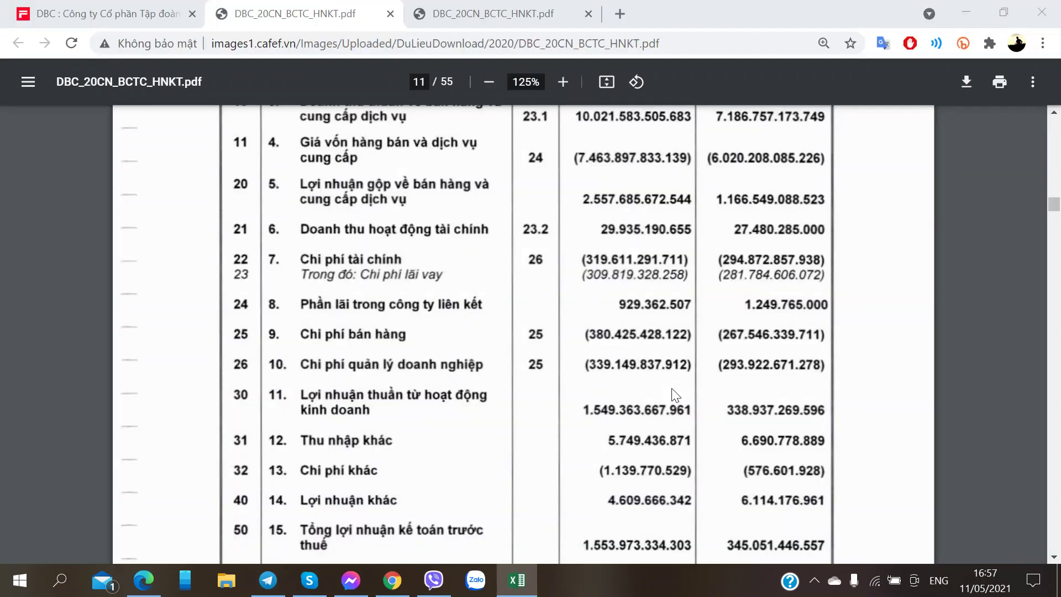
key(alt+Tab)
text(-267)
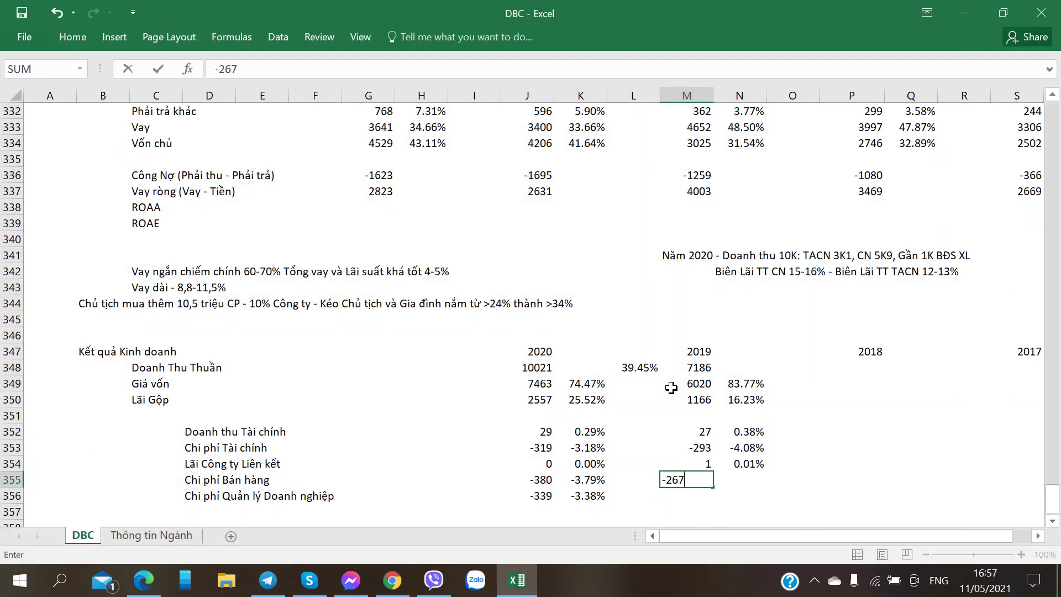
key(Return)
key(alt+Tab)
key(alt+Tab)
text(-293)
Copy the 2019 share-of-net-revenue formula with its percentage format from N354 to N355:N356
key(Tab)
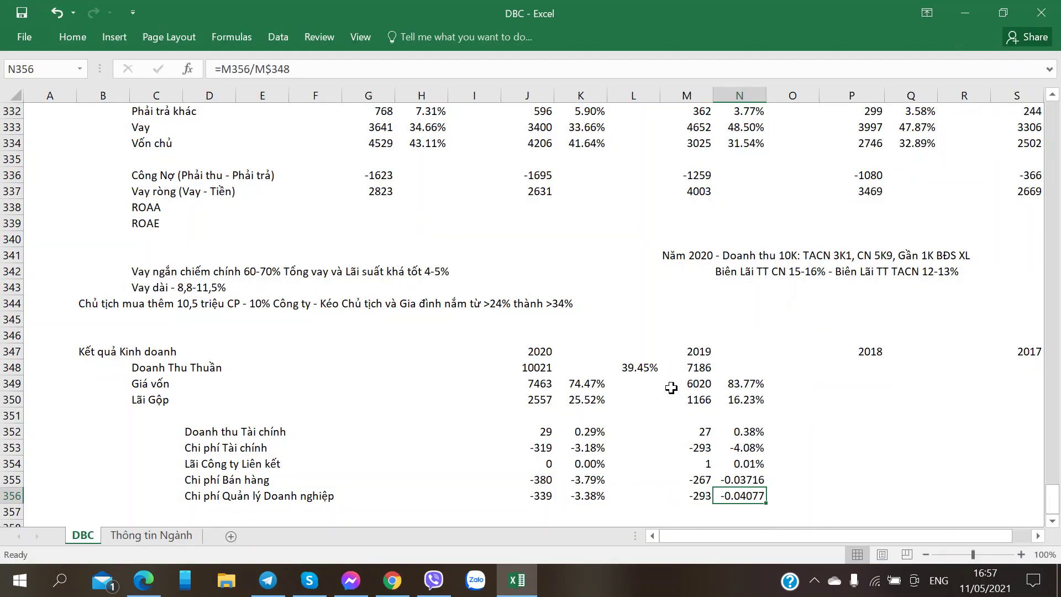
key(Up)
key(Up)
key(shift+Down)
key(shift+Down)
key(ctrl+d)
key(Down)
key(Down)
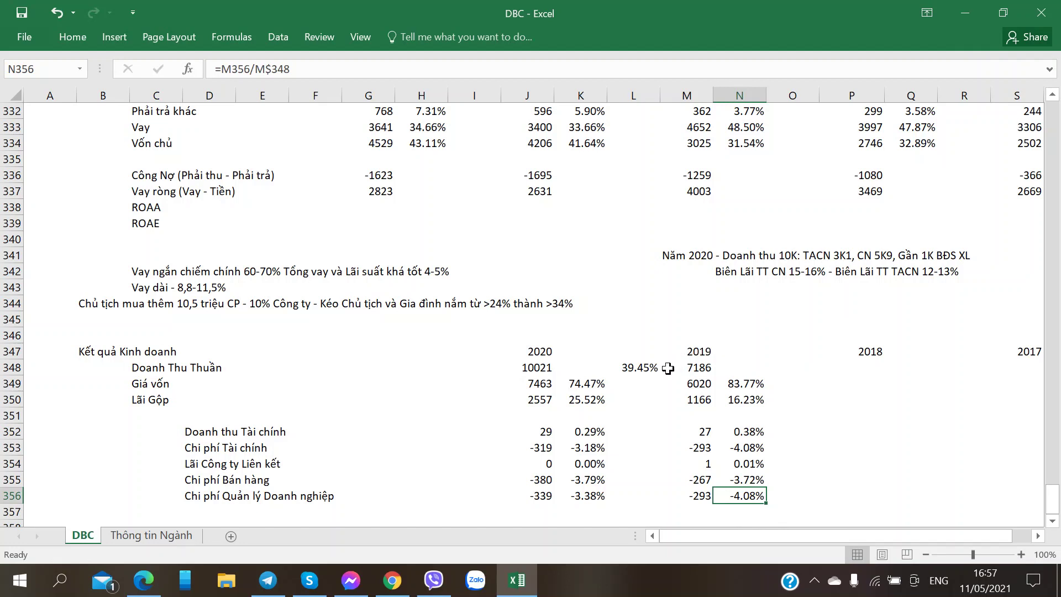
Compare the 2020 and 2019 ratios to net revenue for selling expense, administrative expense and gross profit
scroll(668, 368, down, 1)
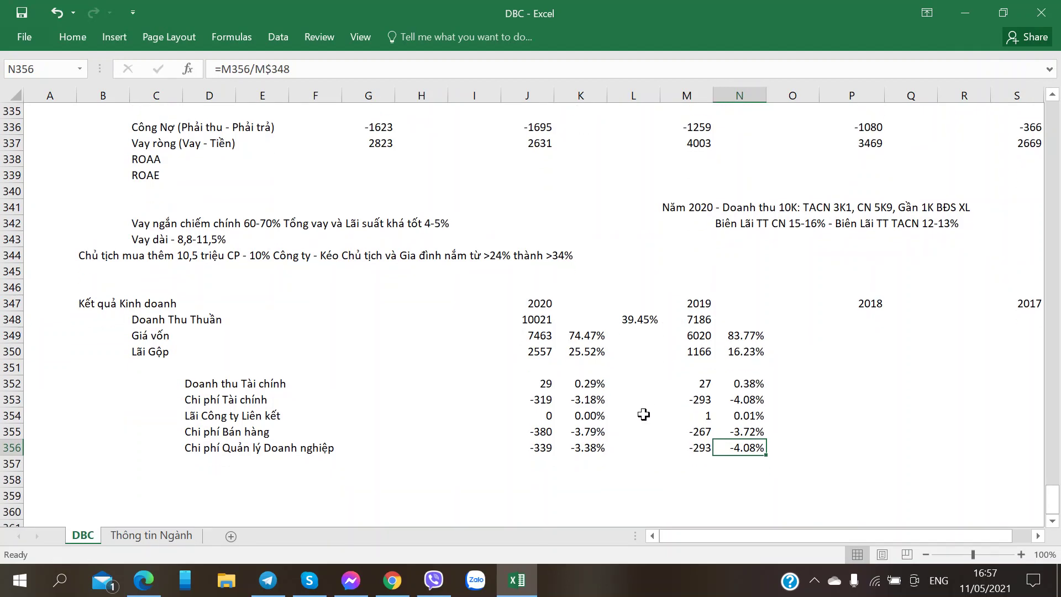
click(585, 448)
click(745, 434)
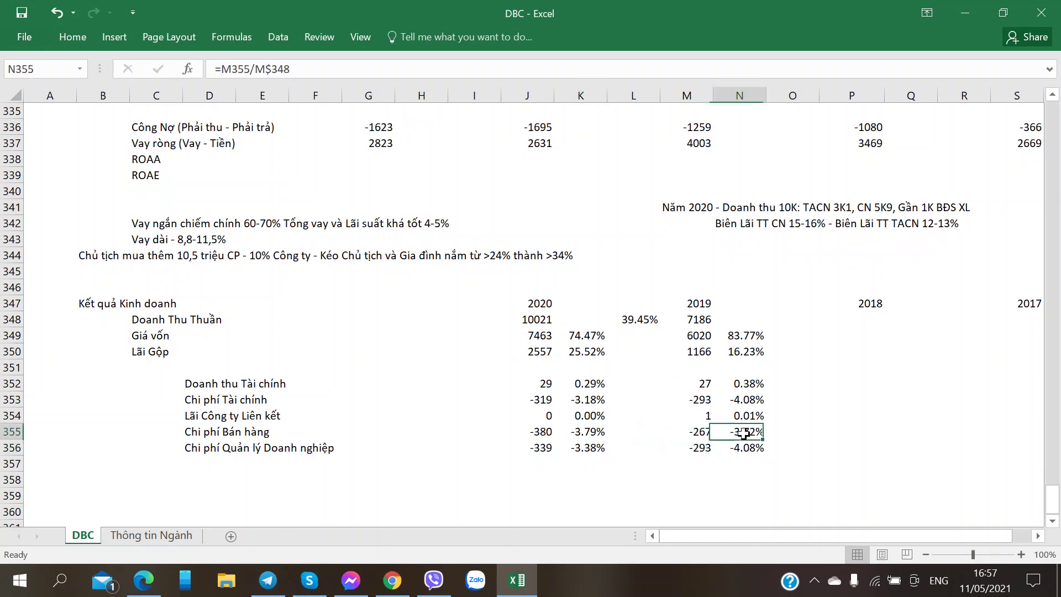
click(588, 435)
click(739, 435)
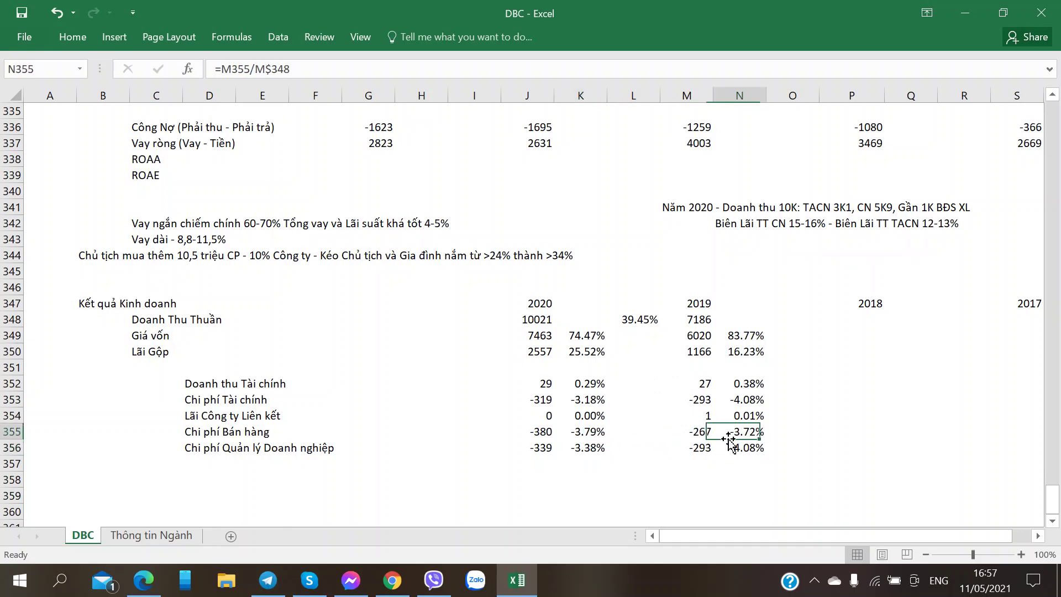
click(579, 448)
click(738, 447)
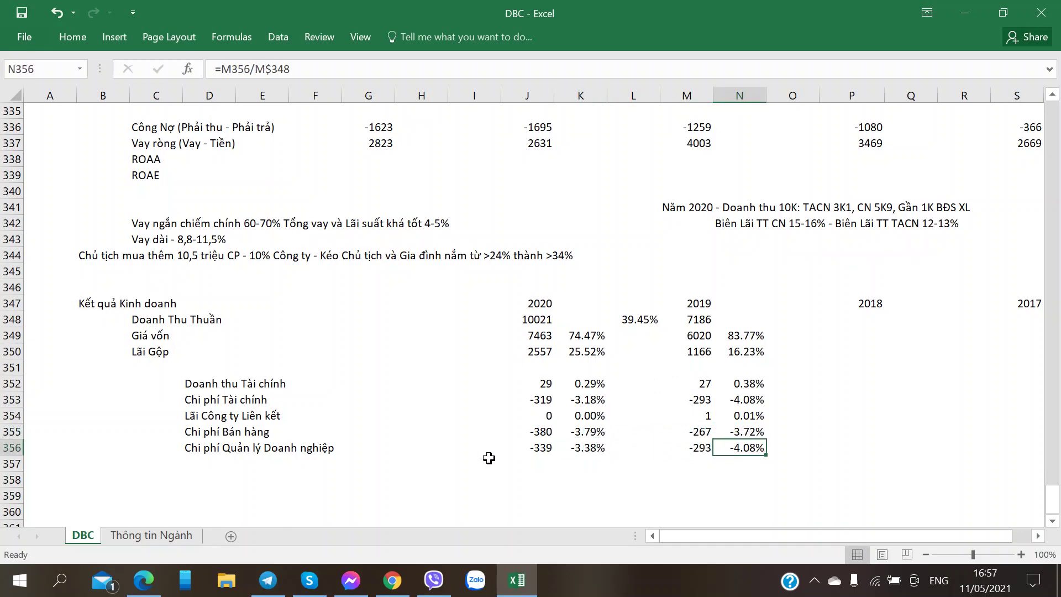
click(221, 480)
click(204, 453)
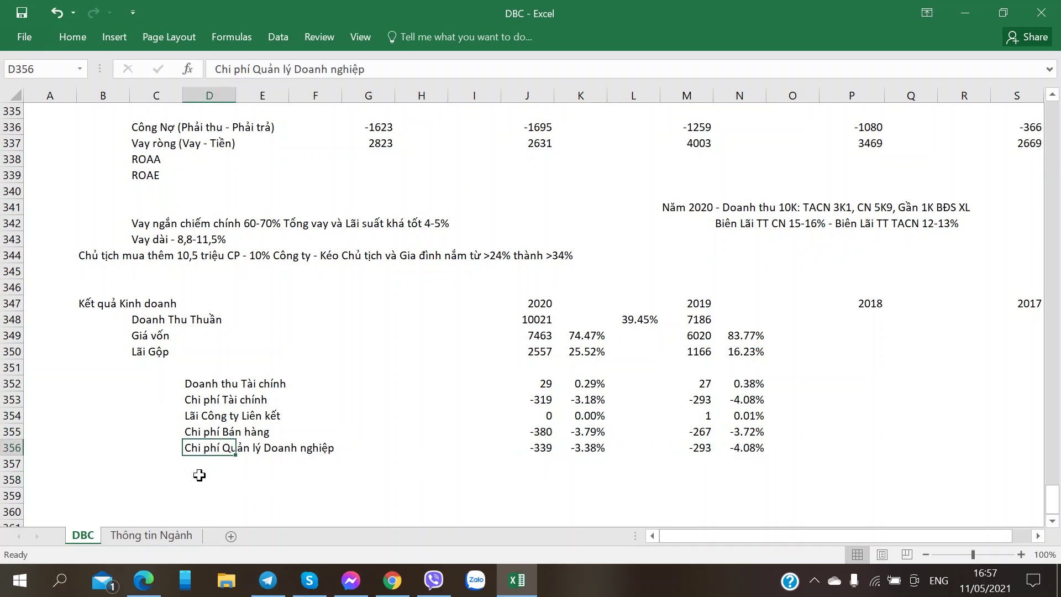
click(202, 477)
click(587, 356)
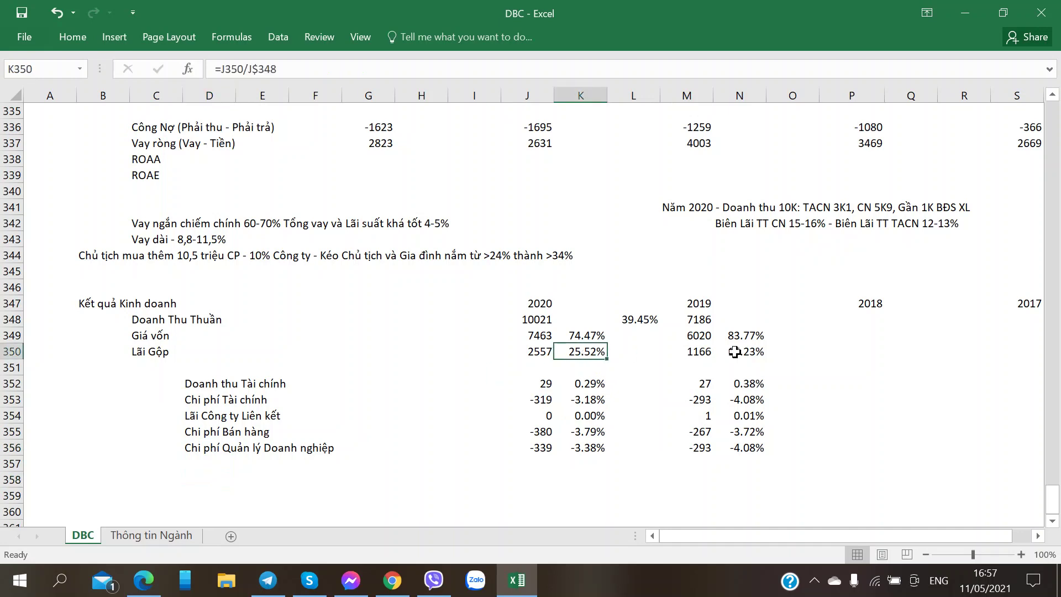
click(736, 352)
Enter the label "Lãi Thuần" in C357, below the administrative expense row
click(183, 474)
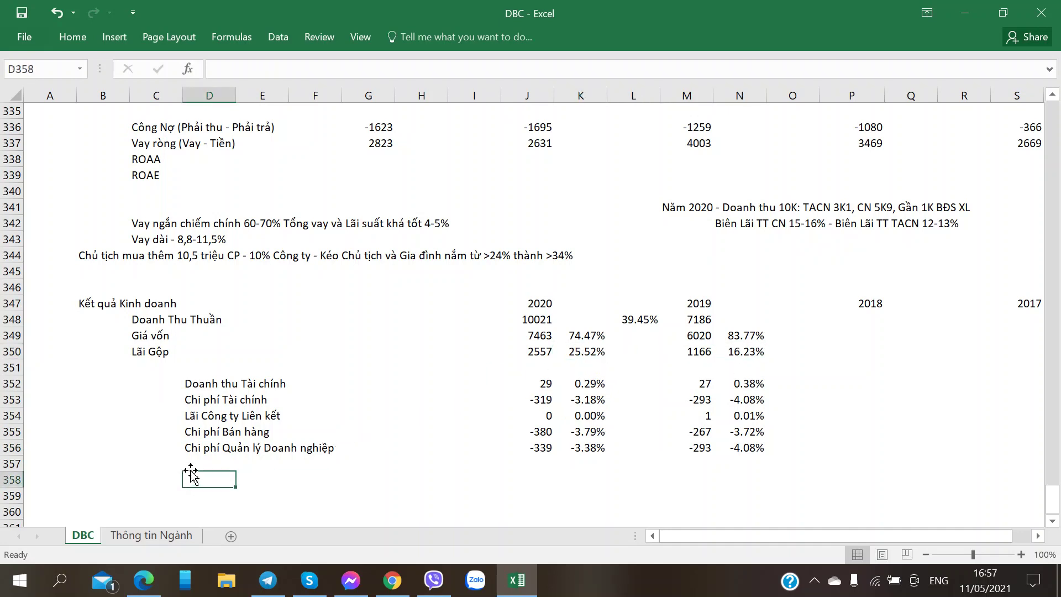
click(178, 464)
text(La)
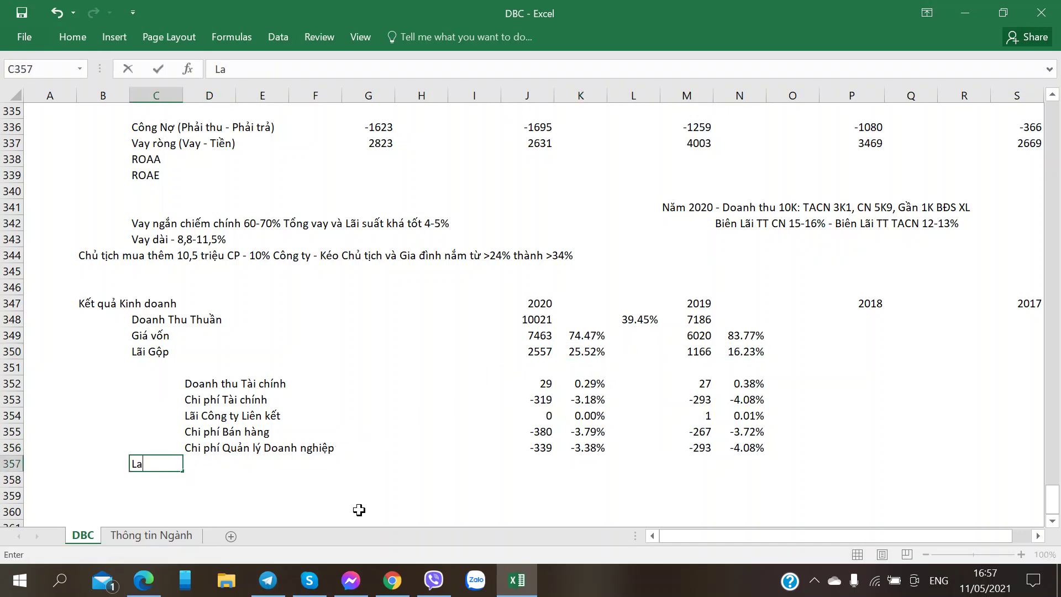
text(i Thuâ)
key(Tab)
Move the five item labels from D352:D356 to C352:C356 so they align with the Lãi Gộp label
key(Up)
key(Up)
key(Up)
key(Up)
key(Up)
key(shift+Down)
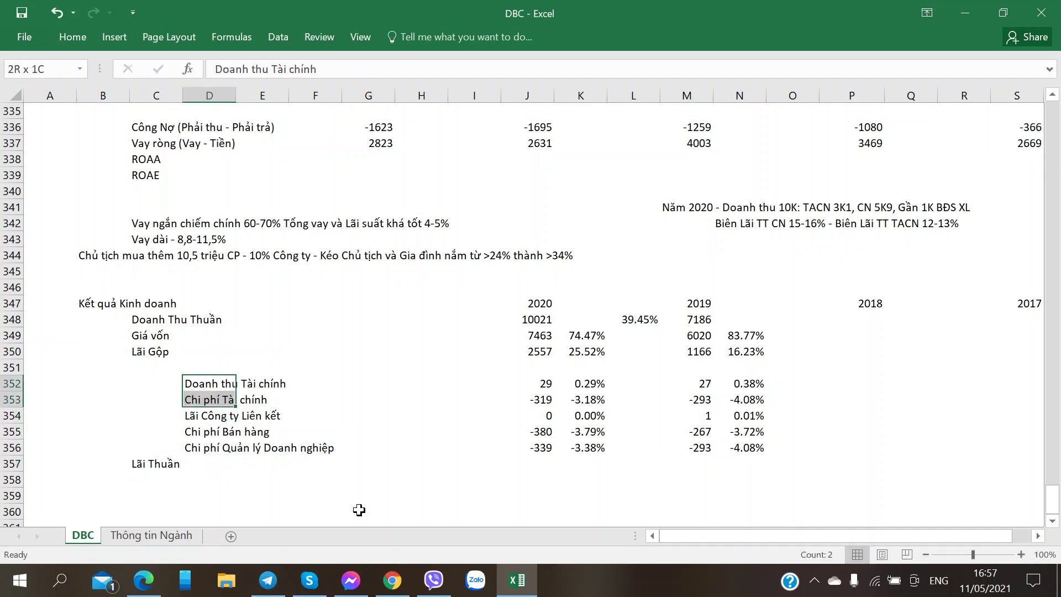
key(shift+Down)
key(shift+Down)
key(shift+Down)
key(ctrl+x)
key(Left)
key(Return)
Enter the 2020 net operating profit of 1549 from the report in J357
key(Right)
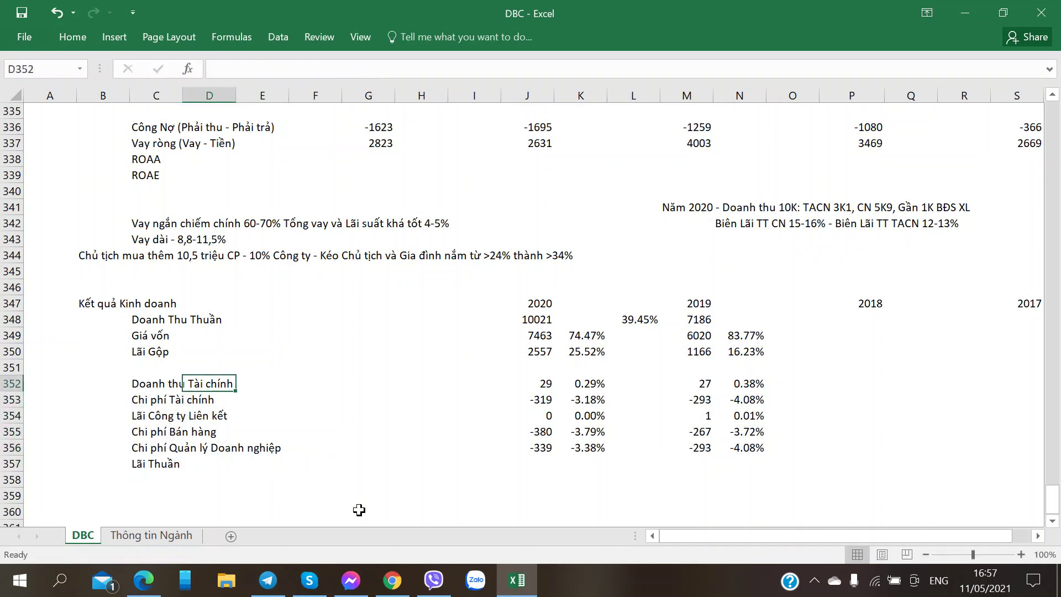
key(Right)
key(Right)
key(Right)
key(Down)
key(Down)
key(Down)
key(Down)
key(Down)
key(Right)
key(Right)
key(Right)
key(Right)
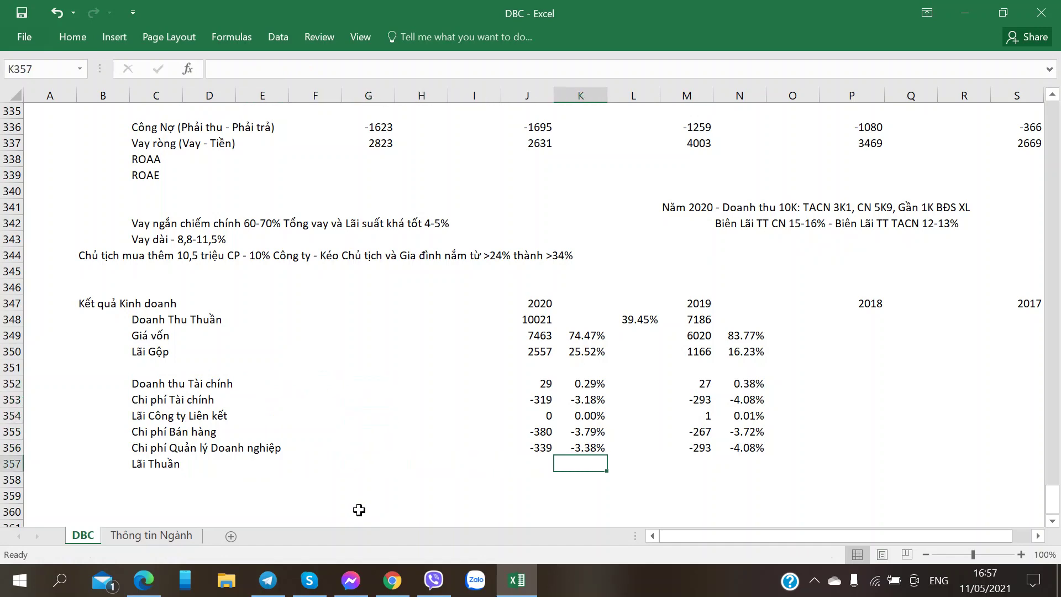
key(alt+Tab)
key(alt+Tab)
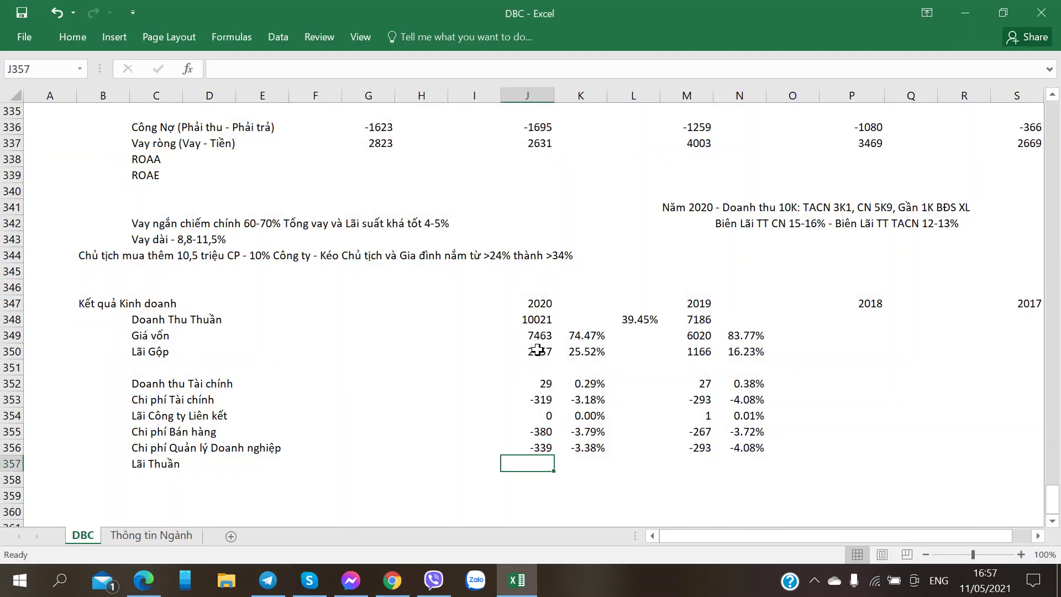
click(537, 351)
click(539, 464)
key(alt+Tab)
key(alt+Tab)
text(1549)
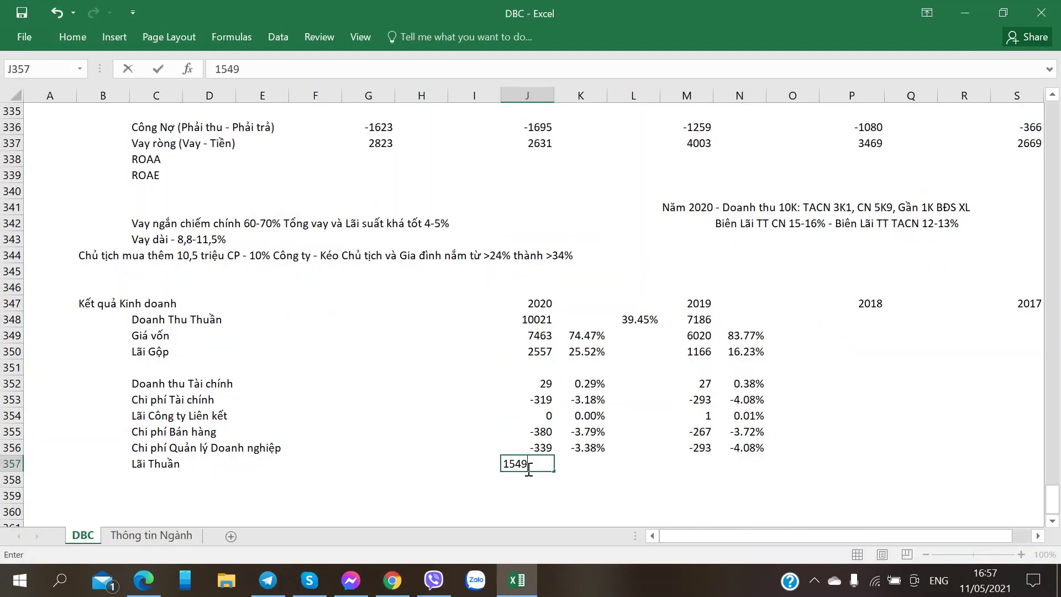
Copy the 2020 share-of-net-revenue formula from K356 to K357 for Lãi Thuần
key(Up)
key(Right)
key(shift+Down)
key(ctrl+d)
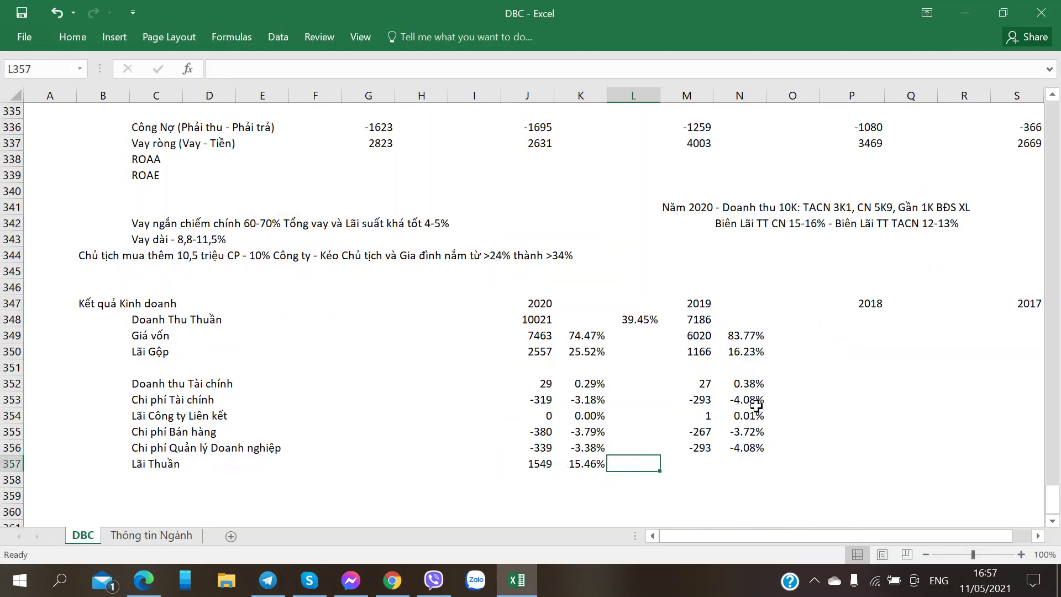
Enter the 2019 net operating profit of 338 from the report in M357
key(Up)
key(Up)
key(Up)
key(Up)
key(Up)
key(Up)
key(Up)
click(592, 463)
click(691, 465)
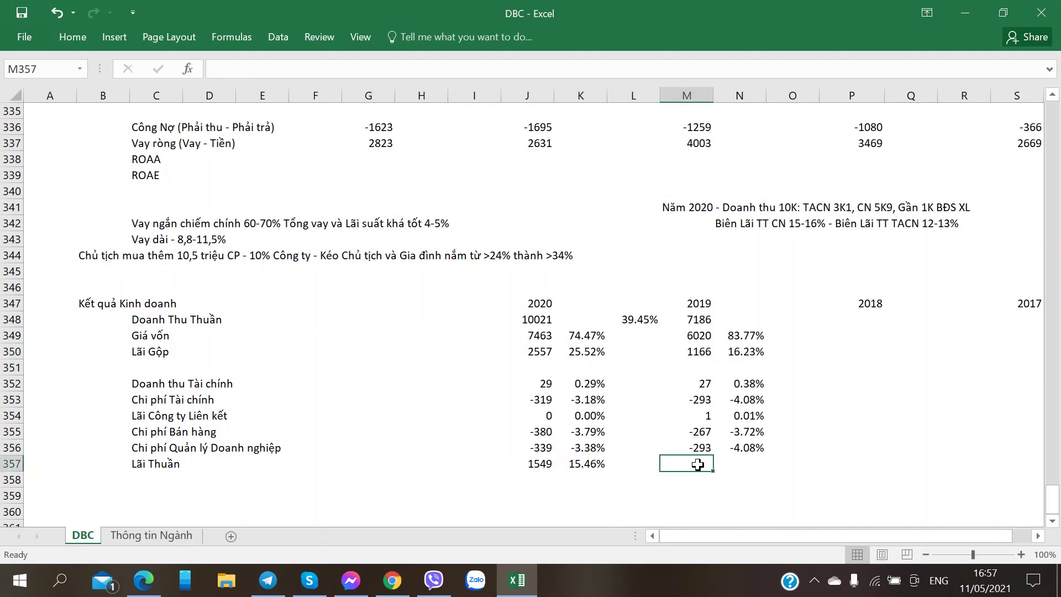
key(alt+Tab)
key(alt+Tab)
text(338)
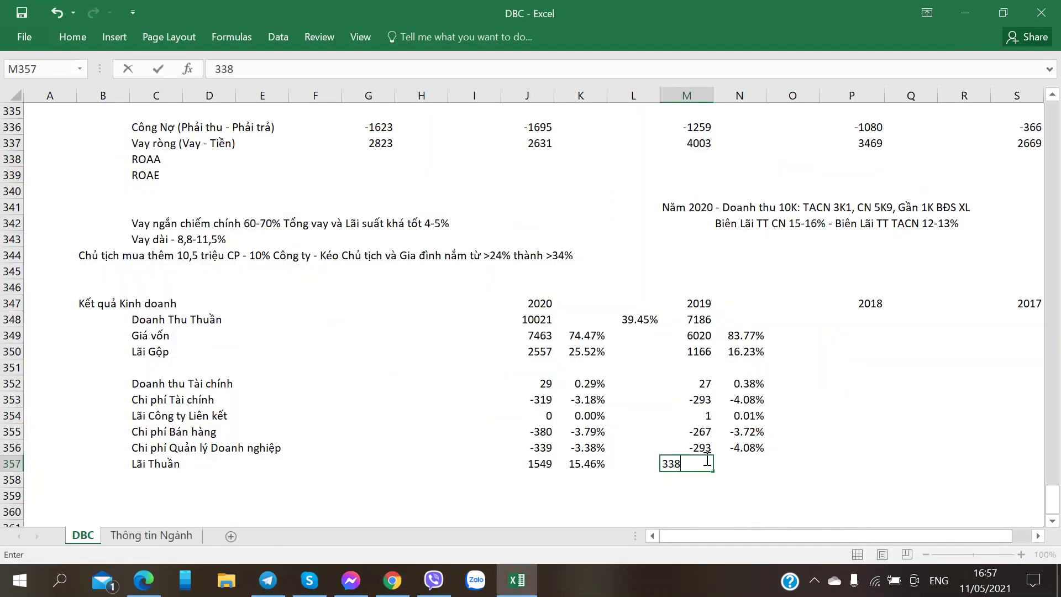
Copy the 2019 share-of-net-revenue formula from N356 to N357 for Lãi Thuần
key(Up)
key(Right)
key(shift+Down)
key(ctrl+d)
key(Down)
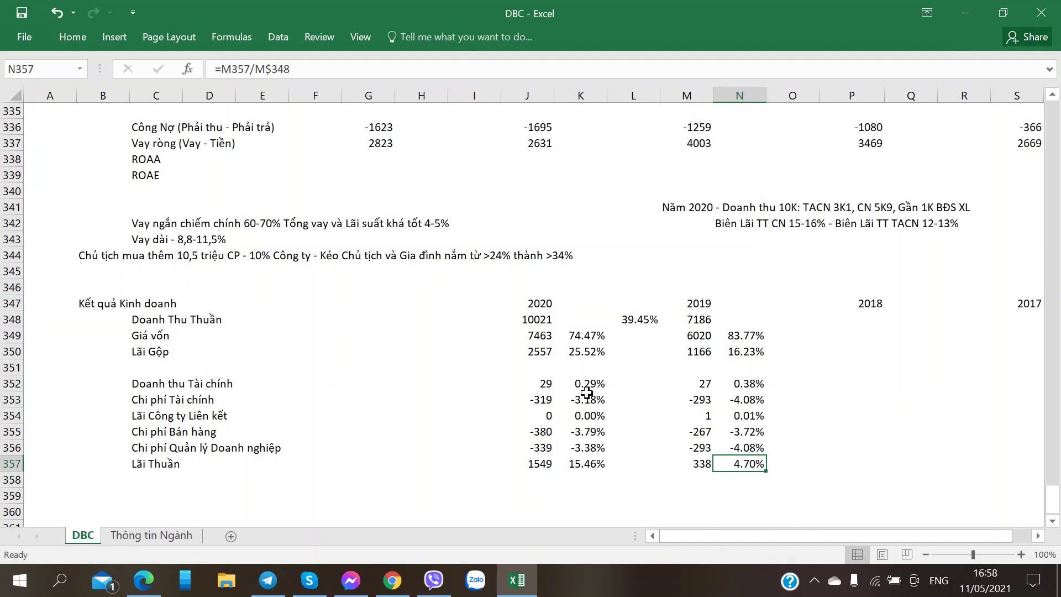
click(586, 354)
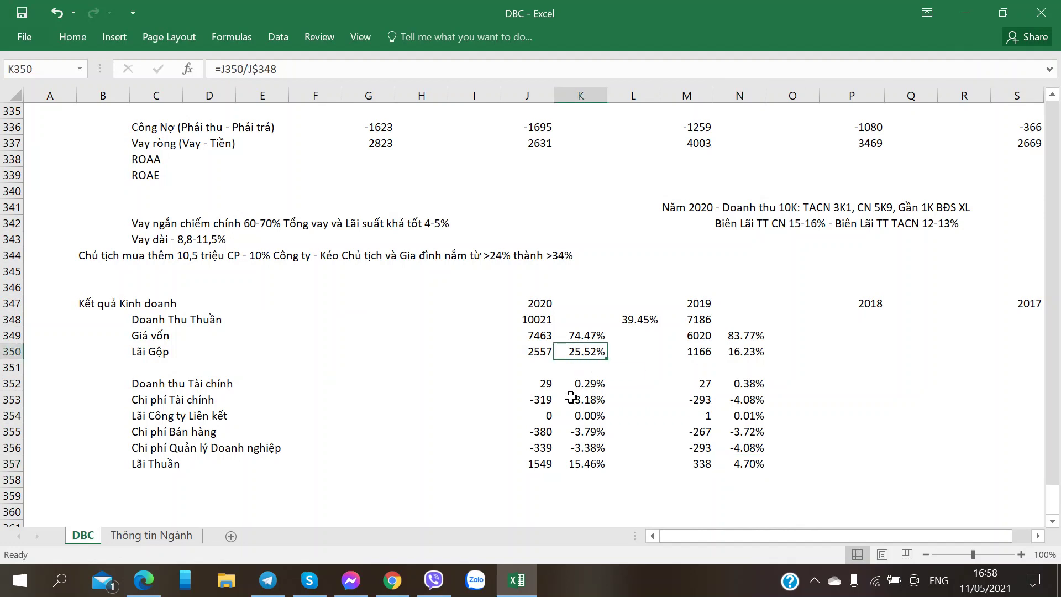
Compare the 2020 and 2019 revenue shares of gross profit, financial expense, management expense and net operating profit
click(577, 450)
click(573, 466)
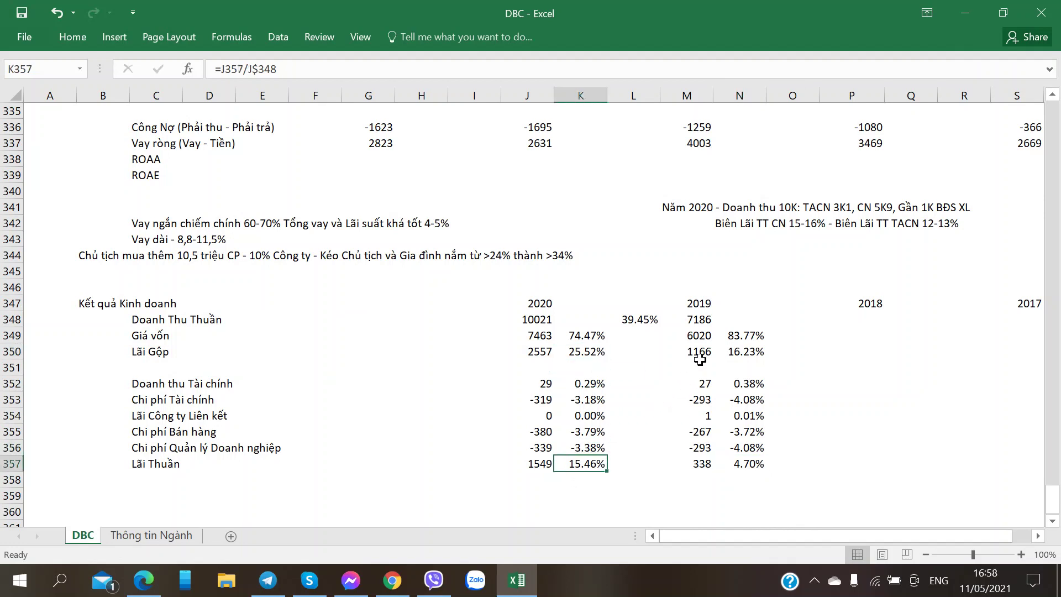
click(724, 353)
click(731, 467)
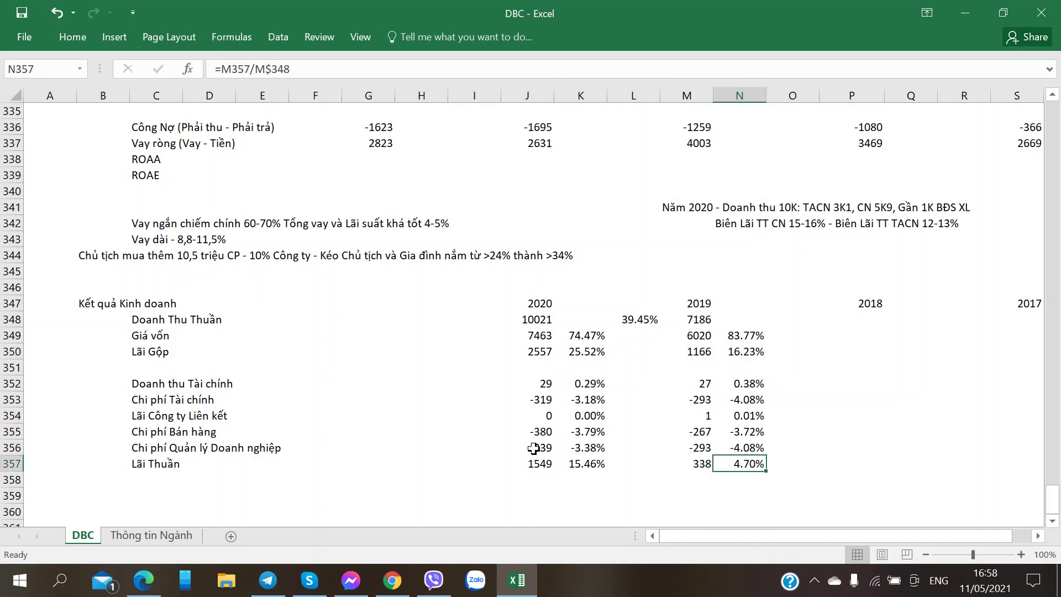
click(762, 404)
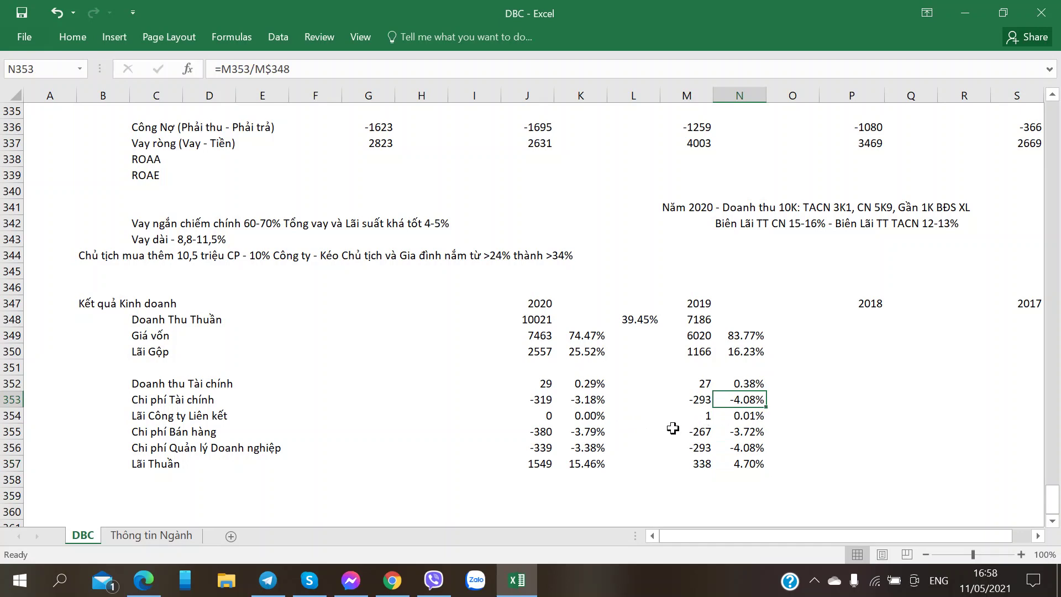
click(731, 448)
click(544, 448)
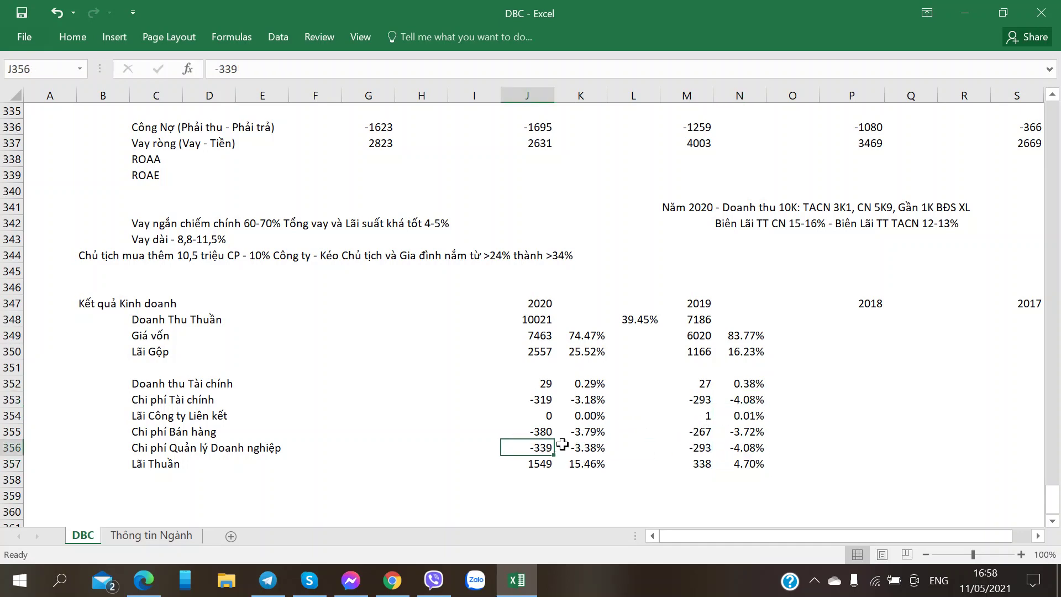
click(728, 448)
click(731, 385)
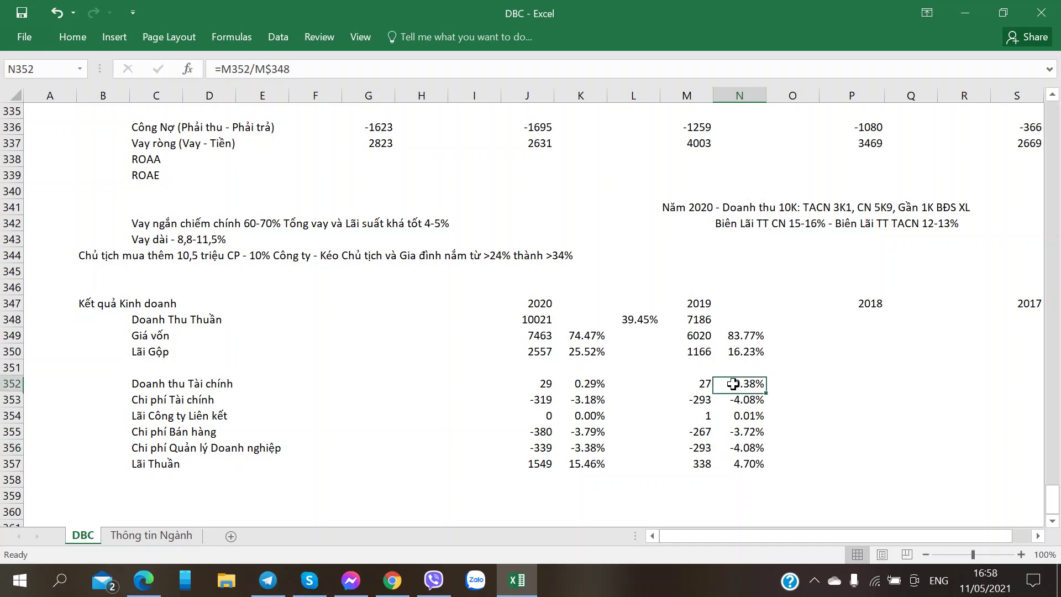
click(578, 401)
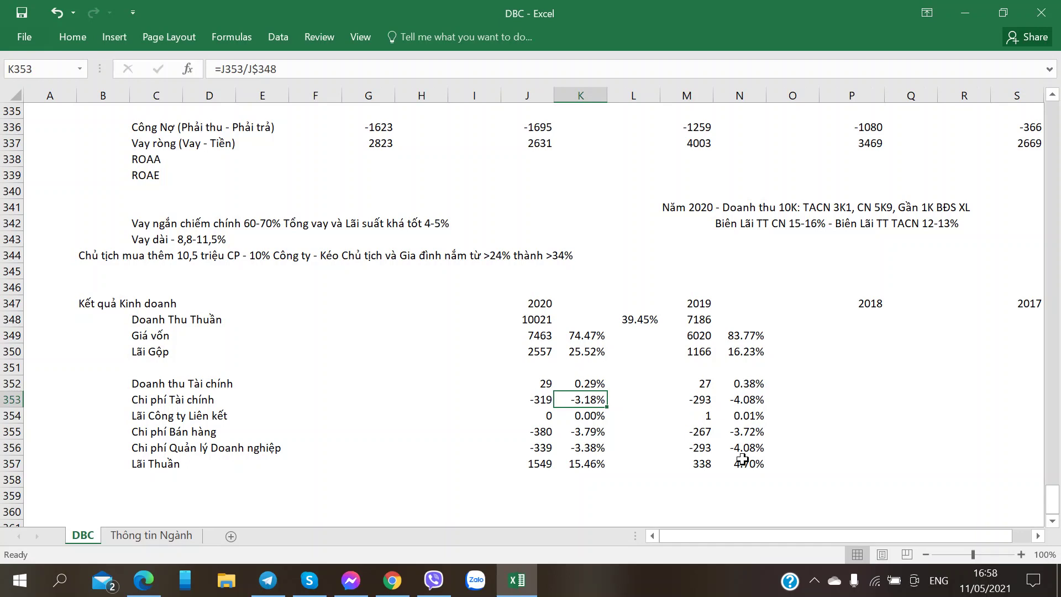
click(547, 338)
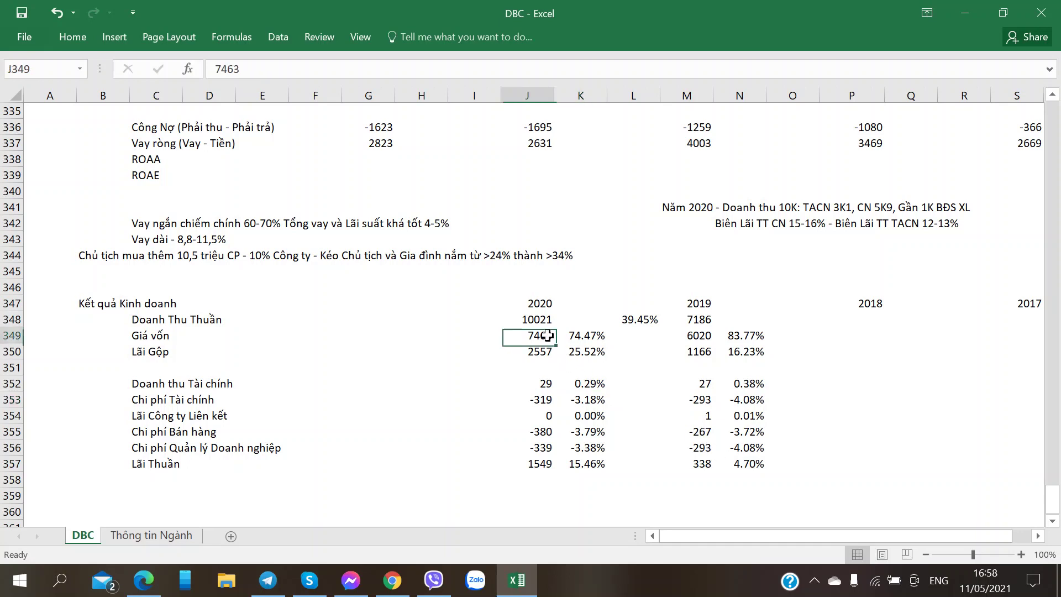
click(569, 399)
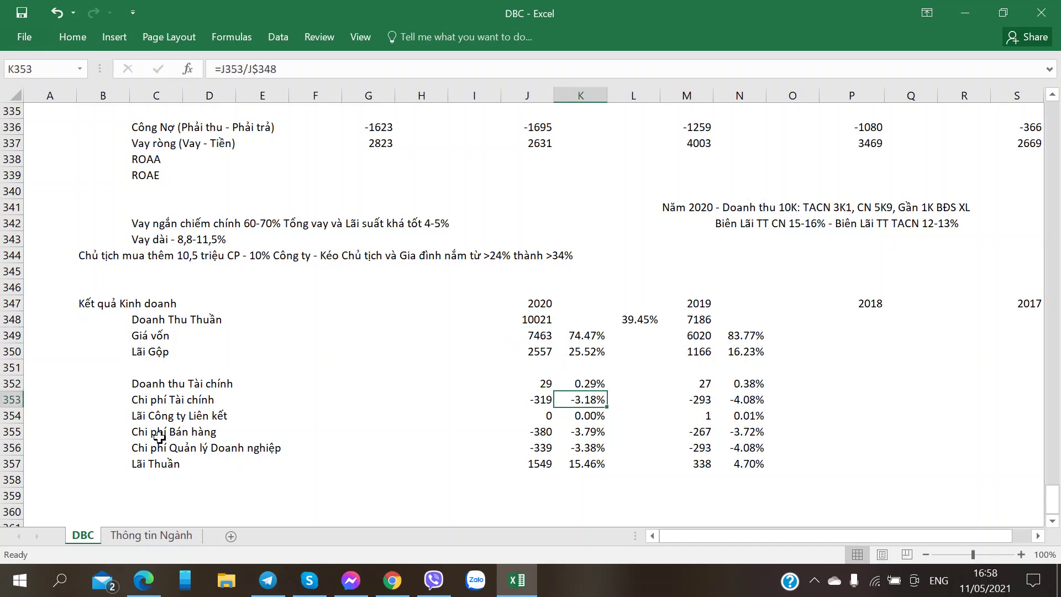
Add the row labels "Lãi khác" in C359 and "Lãi trước thuế" in C360
scroll(204, 424, down, 1)
click(142, 447)
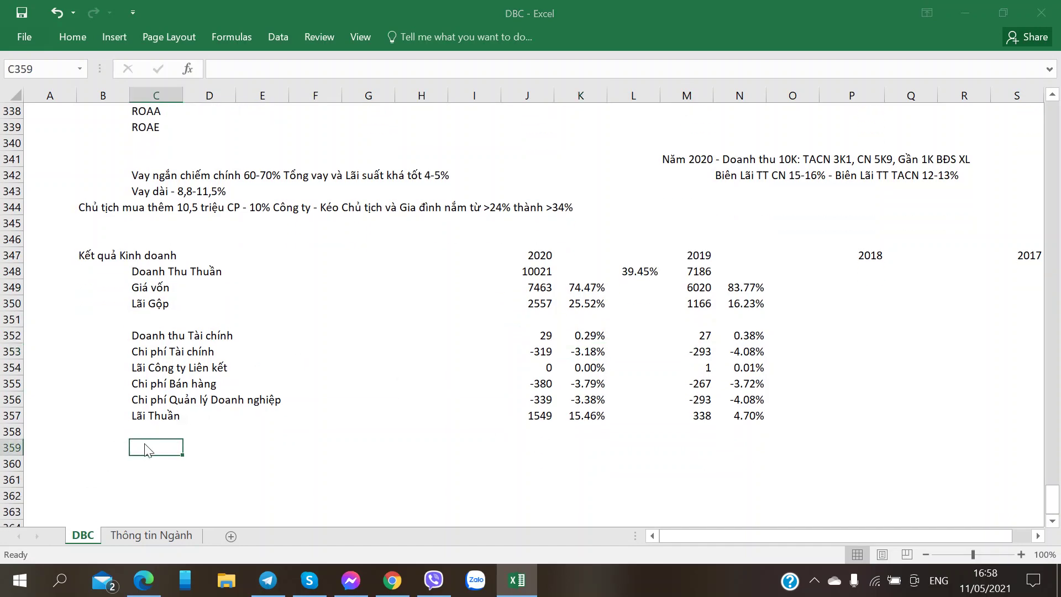
key(alt+Tab)
scroll(442, 383, down, 2)
scroll(446, 391, down, 2)
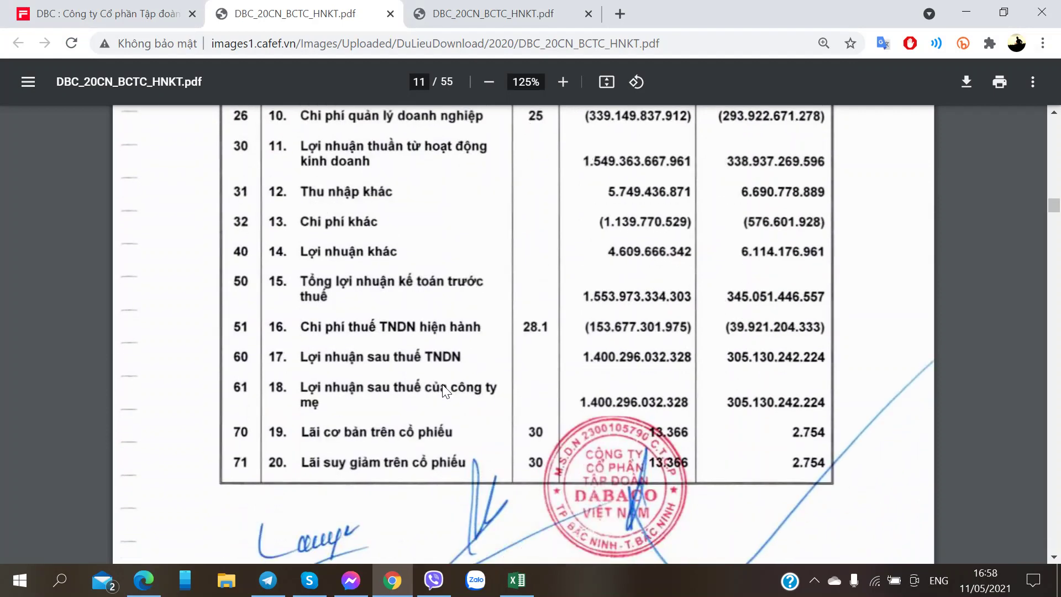
key(alt+Tab)
text(L)
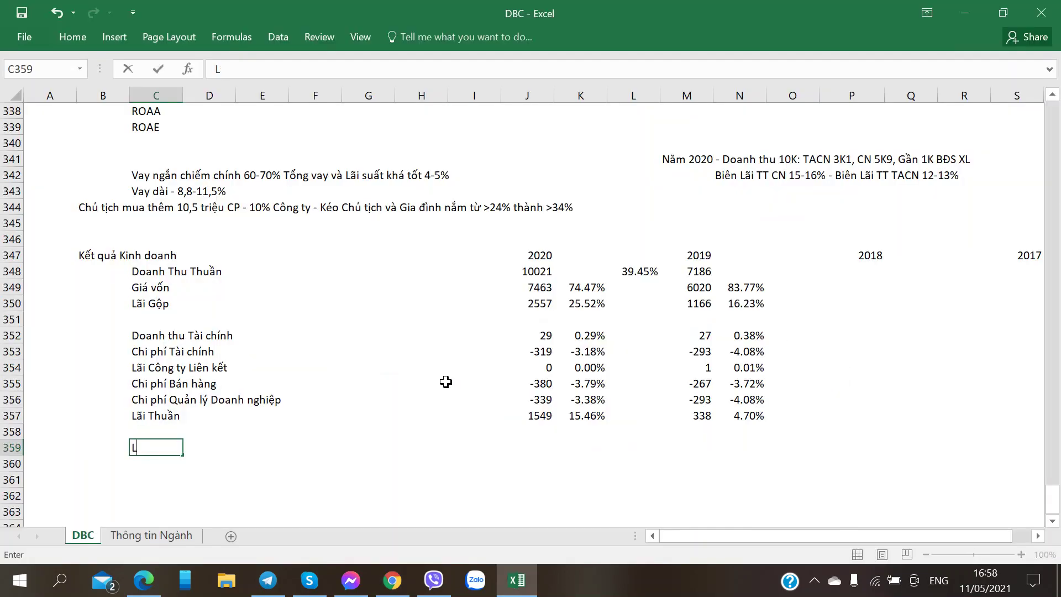
text(ãi khác)
key(Return)
text(Lãi tru)
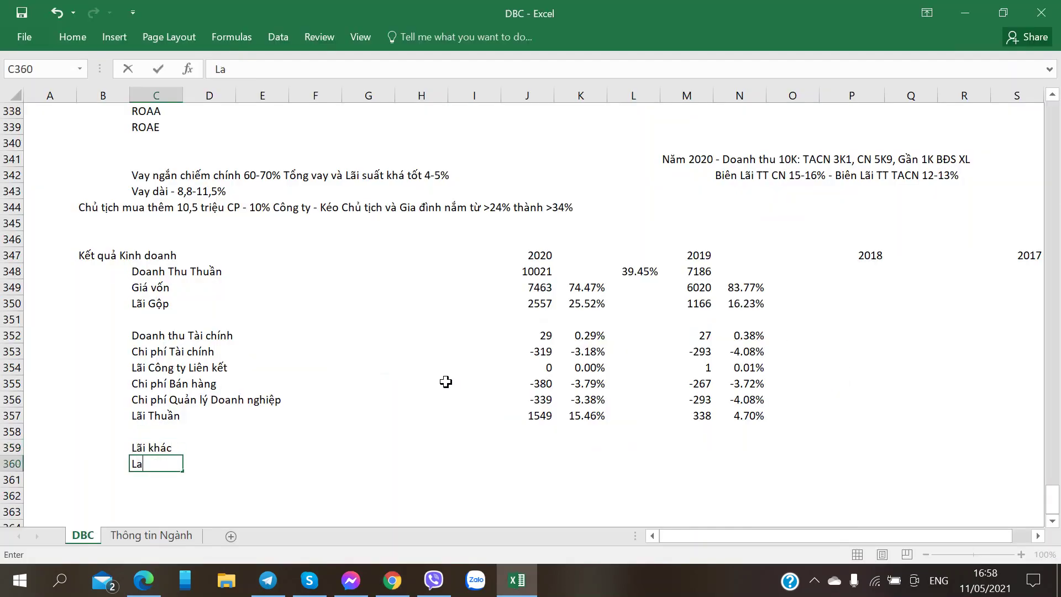
text(ớc thuế)
key(Return)
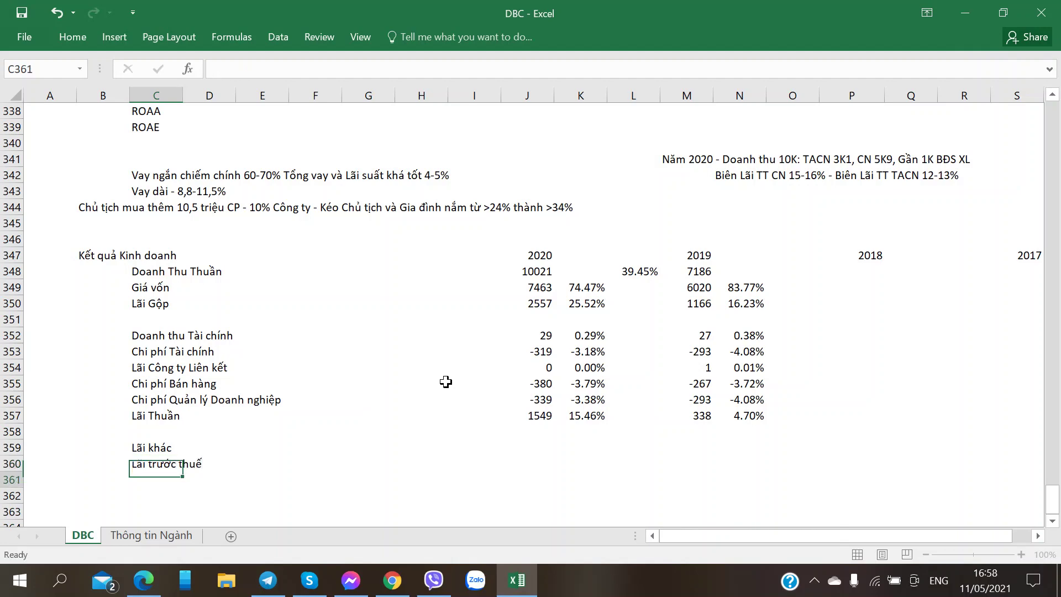
Add the row labels "Lãi sau thuế" in C361 and "Lãi sau thuế Công ty Mẹ" in C362
key(alt+Tab)
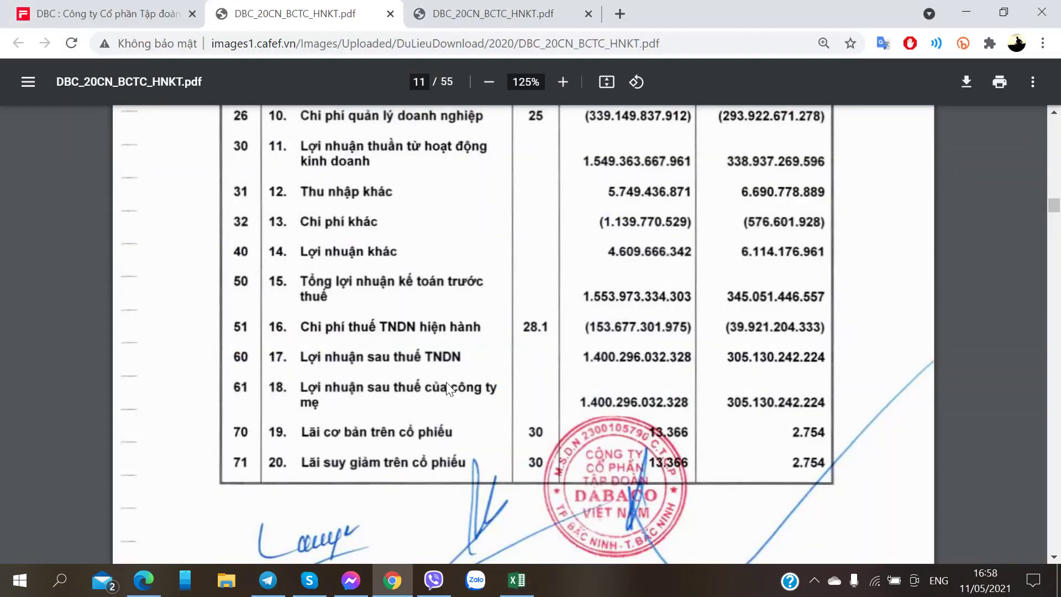
key(alt+Tab)
text(Lãi sau)
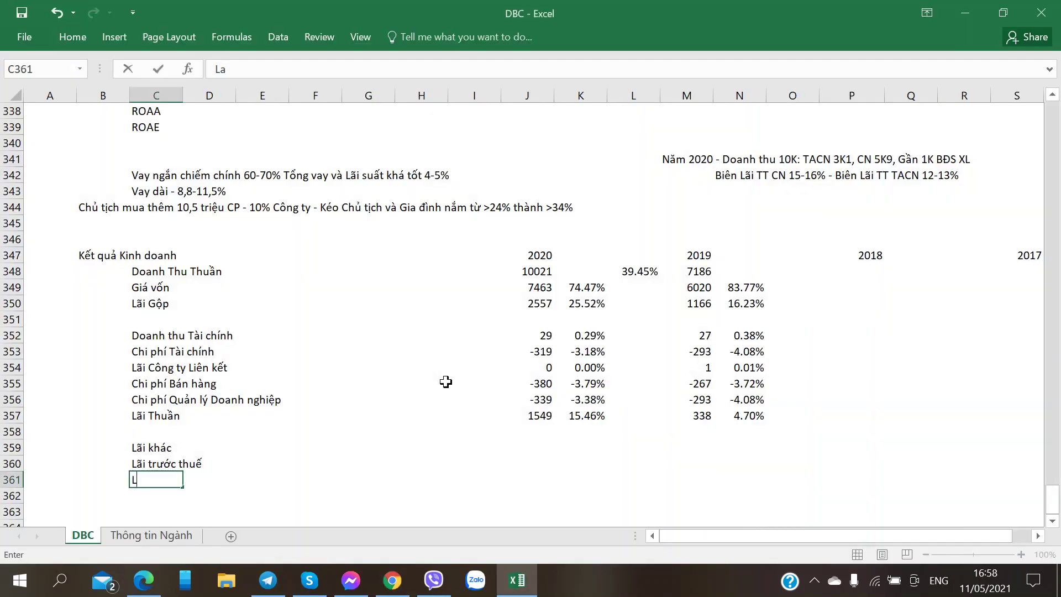
text( thuế)
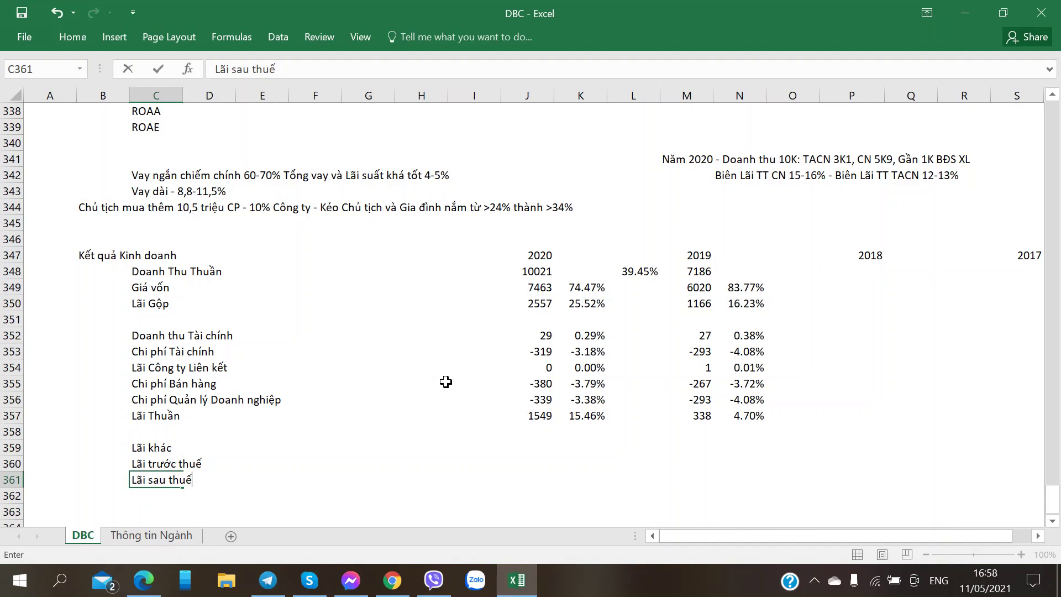
key(Return)
text(Lãi sau thuế Co)
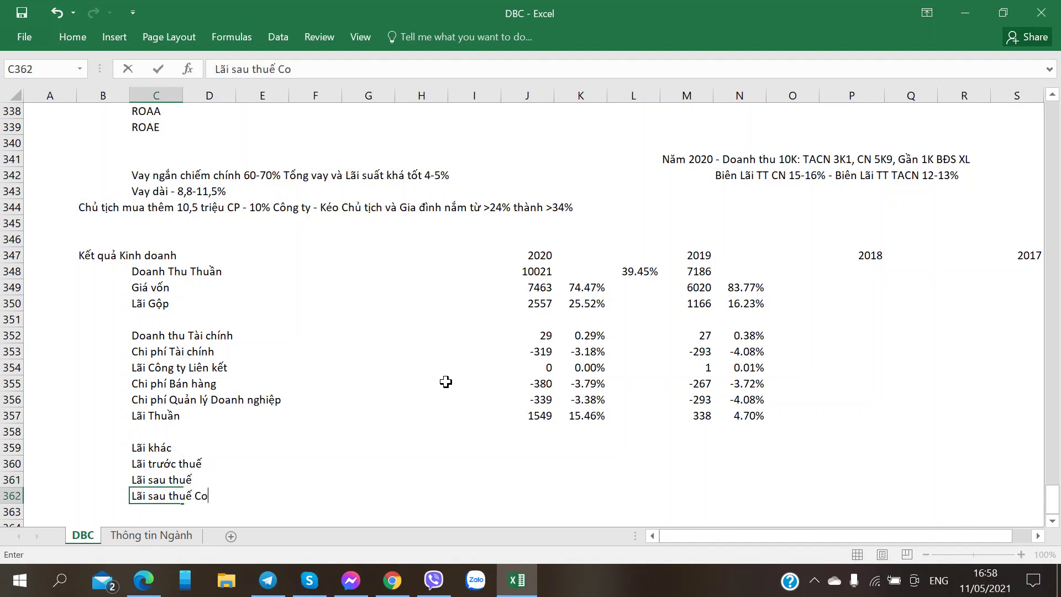
text(ông ty Mẹ)
key(Right)
key(Right)
key(Right)
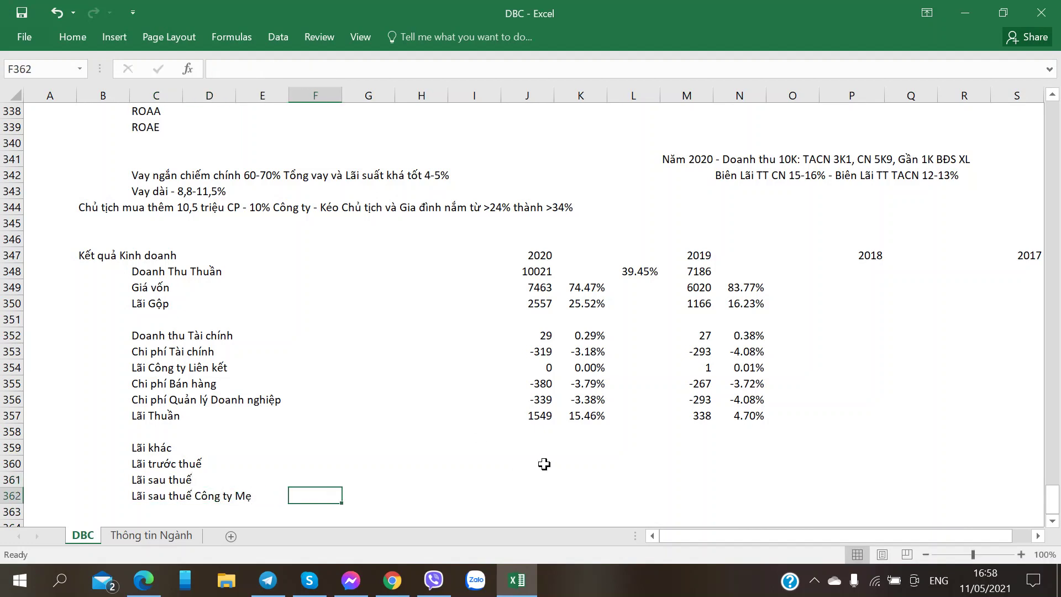
Enter the 2020 other profit of 4 in J359 and pre-tax profit of 1553 in J360 from the report
click(542, 451)
key(alt+Tab)
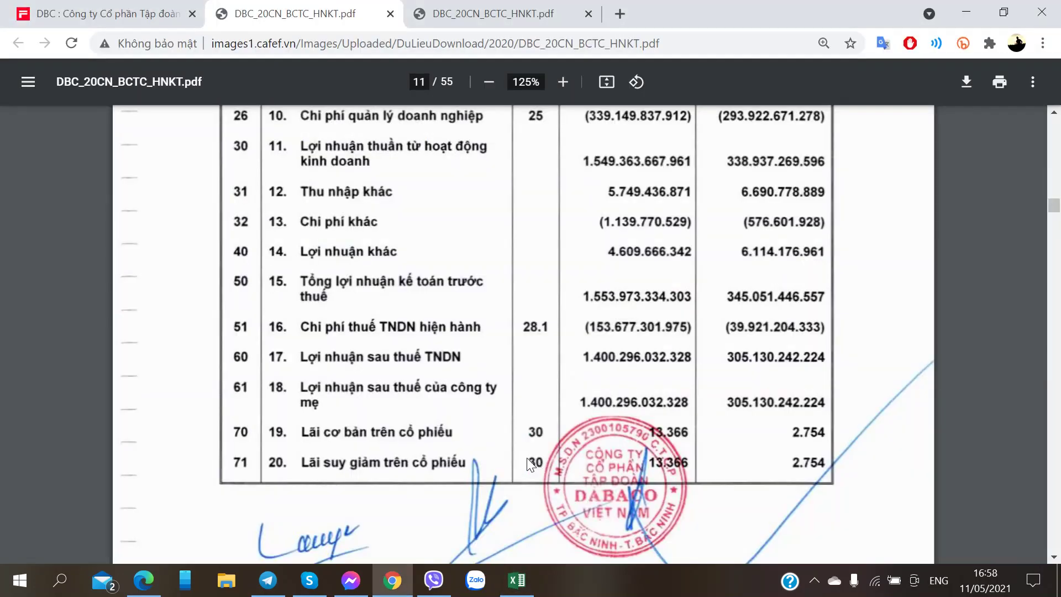
key(alt+Tab)
text(4)
key(Return)
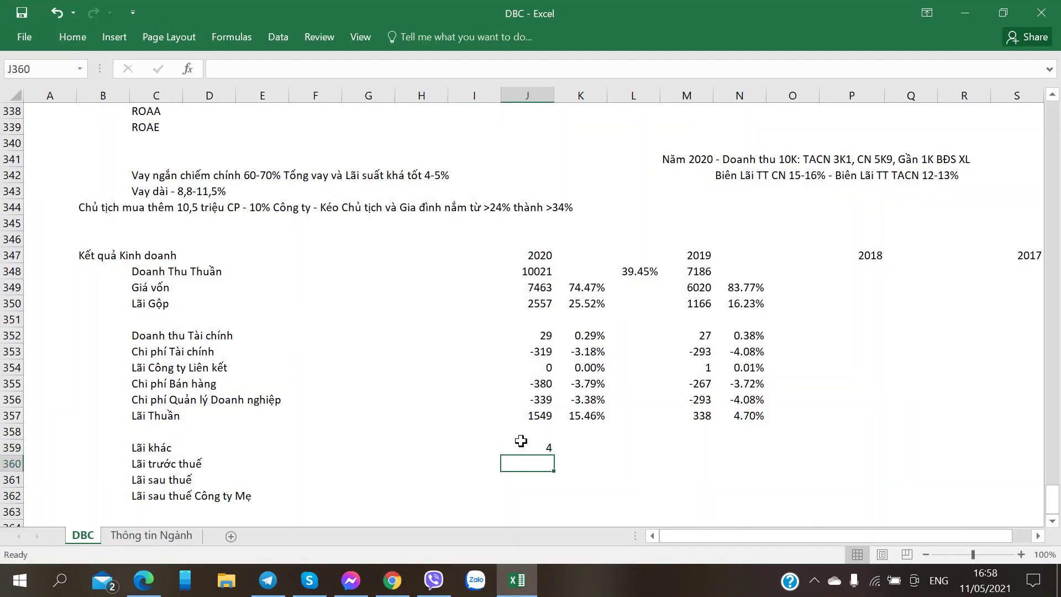
key(alt+Tab)
key(alt+Tab)
text(1553)
key(Return)
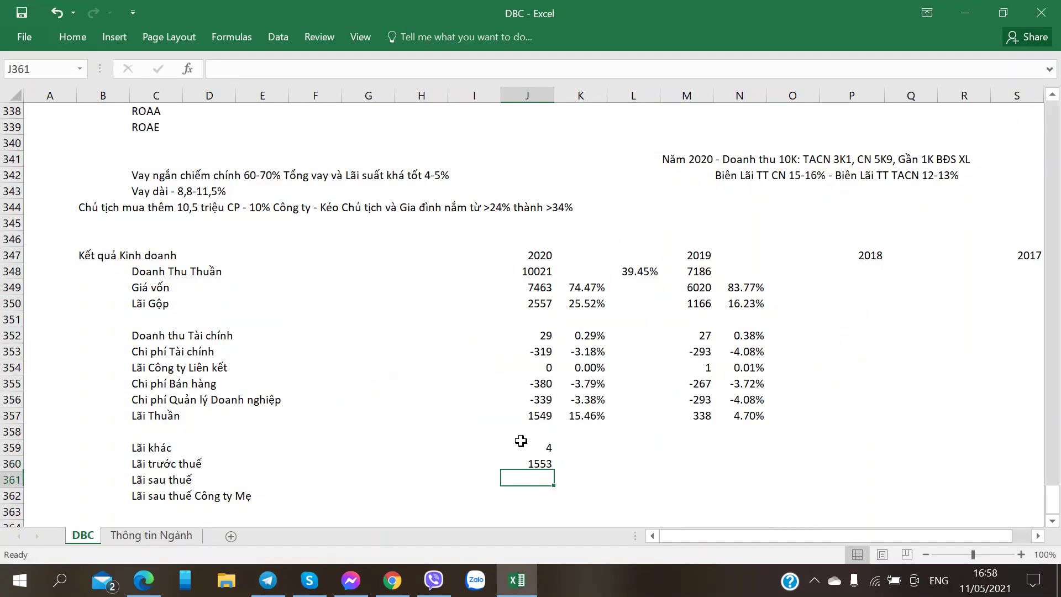
Enter 1400 from the report in J361 and J362 as the 2020 after-tax and parent-company after-tax profit
key(alt+Tab)
key(alt+Tab)
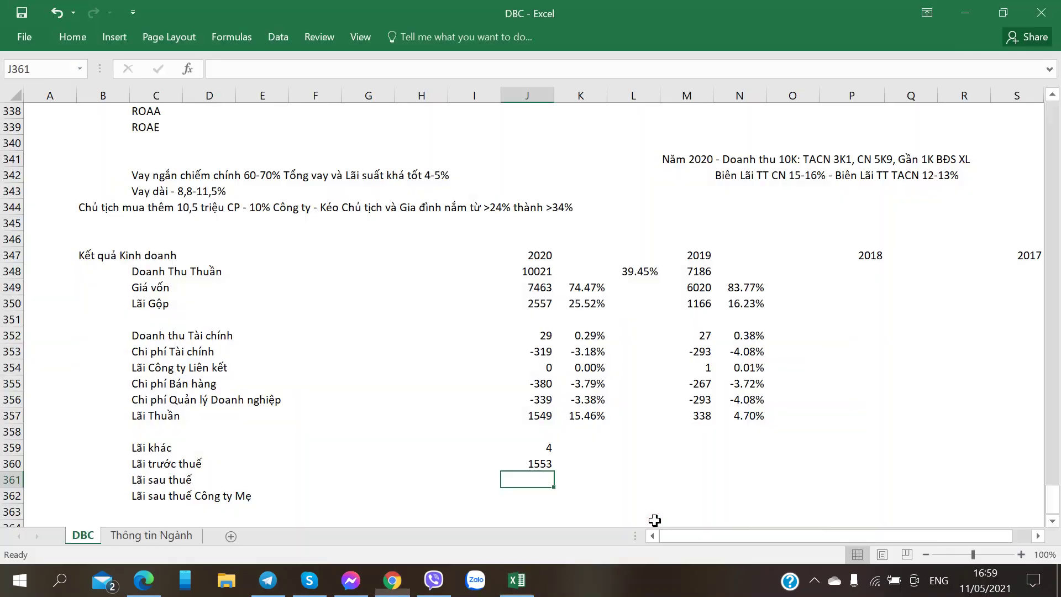
text(1400)
key(Return)
key(alt+Tab)
key(alt+Tab)
text(1400)
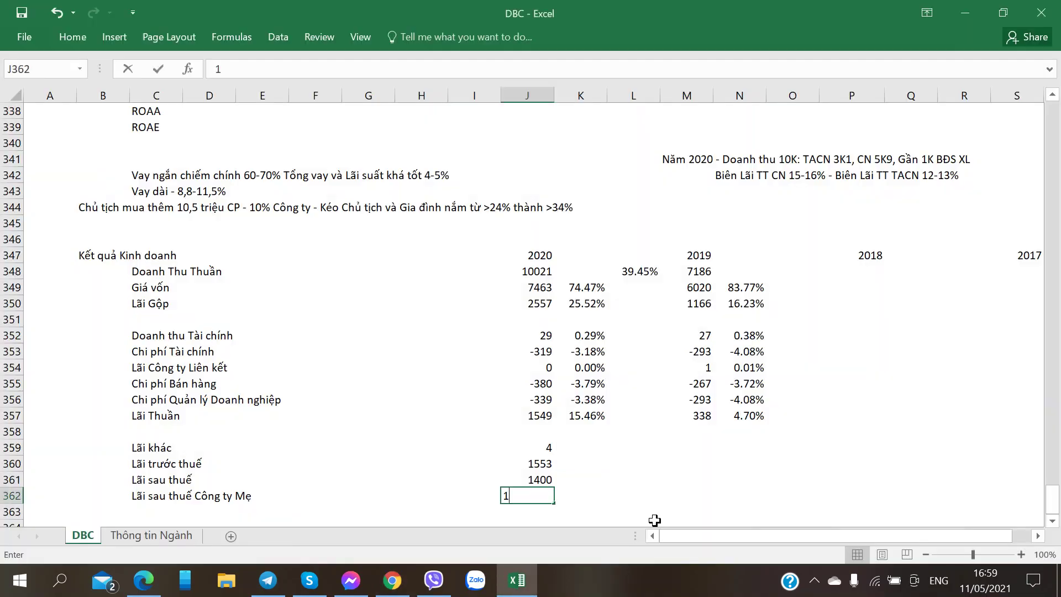
key(ctrl+Return)
Copy the 2020 share-of-net-revenue formula from K357 to K359:K362
key(Up)
key(Up)
key(Up)
key(Up)
key(Up)
key(Right)
key(ctrl+c)
key(Down)
key(Down)
key(ctrl+v)
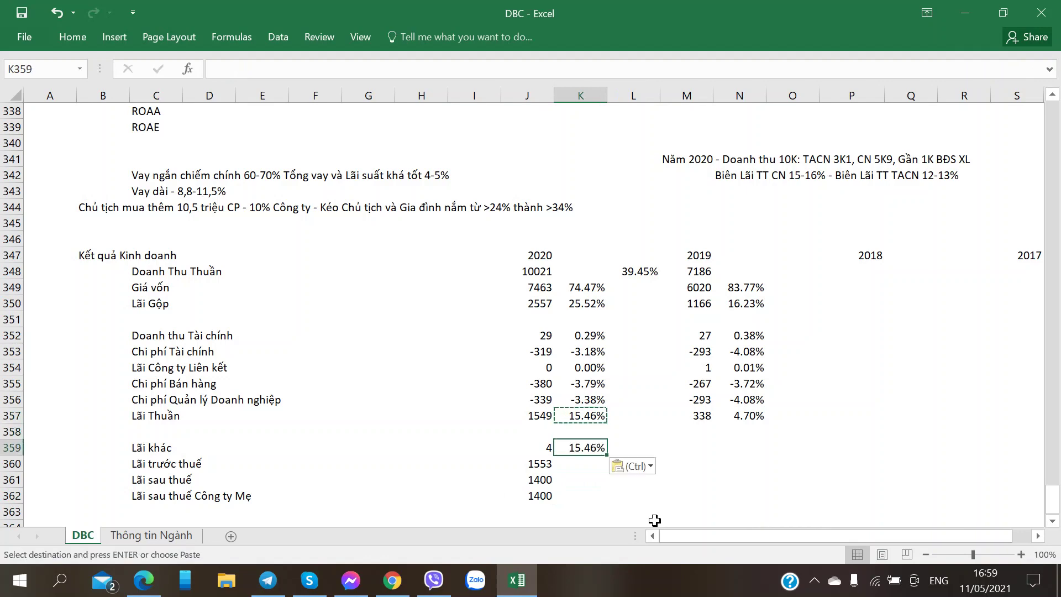
key(shift+Down)
key(shift+Down)
key(shift+Down)
key(Return)
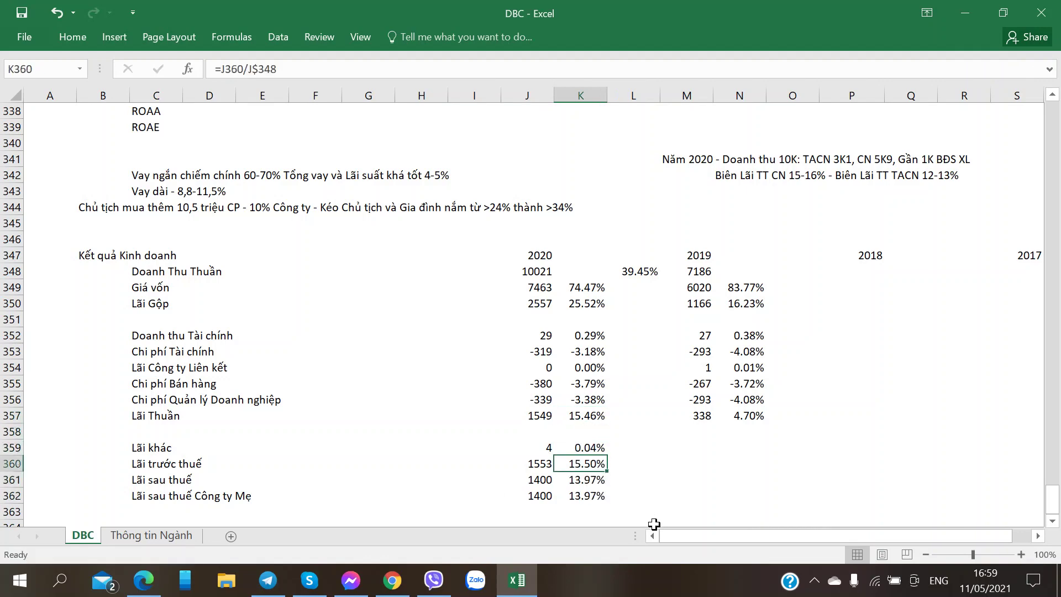
Enter the 2019 other profit of 6 in M359 and pre-tax profit of 345 in M360 from the report
click(682, 452)
key(alt+Tab)
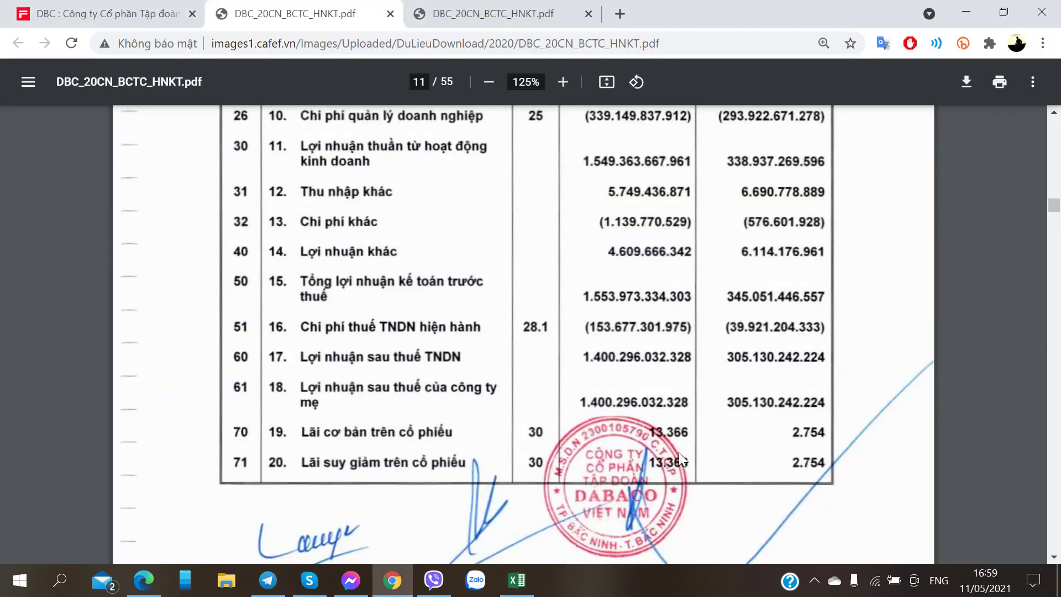
key(alt+Tab)
text(13366)
key(alt+Tab)
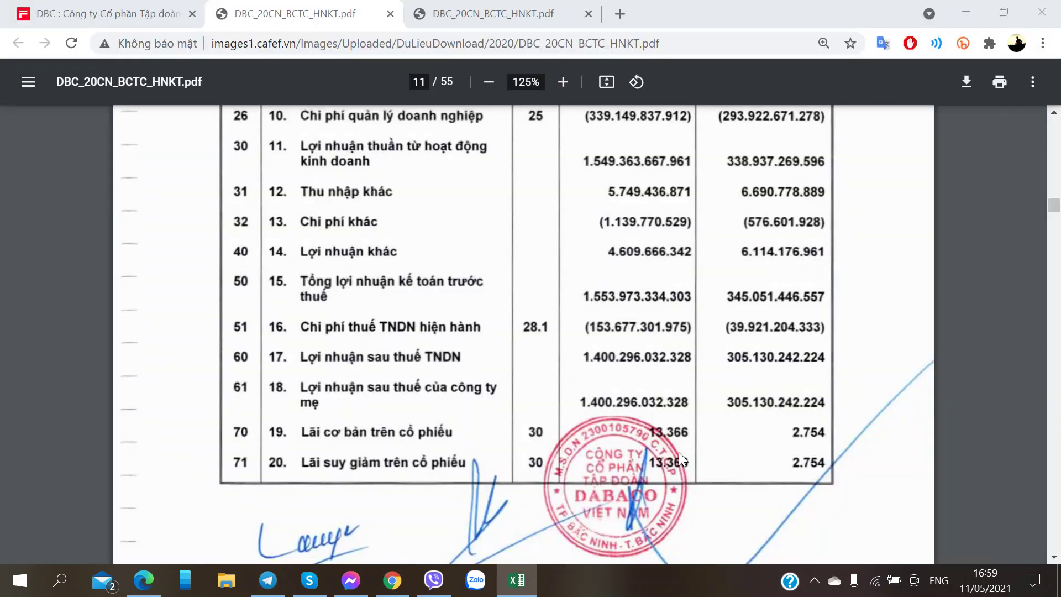
key(alt+Tab)
text(345)
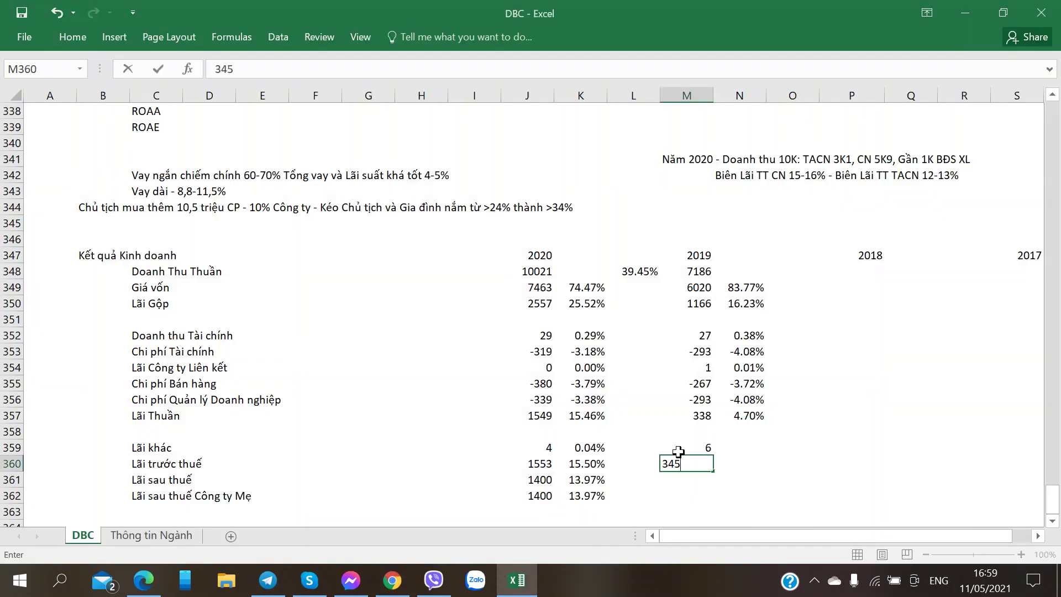
key(alt+Tab)
key(alt+Tab)
key(Return)
Enter 305 in M361 and M362 as the 2019 after-tax and parent-company after-tax profit
text(305)
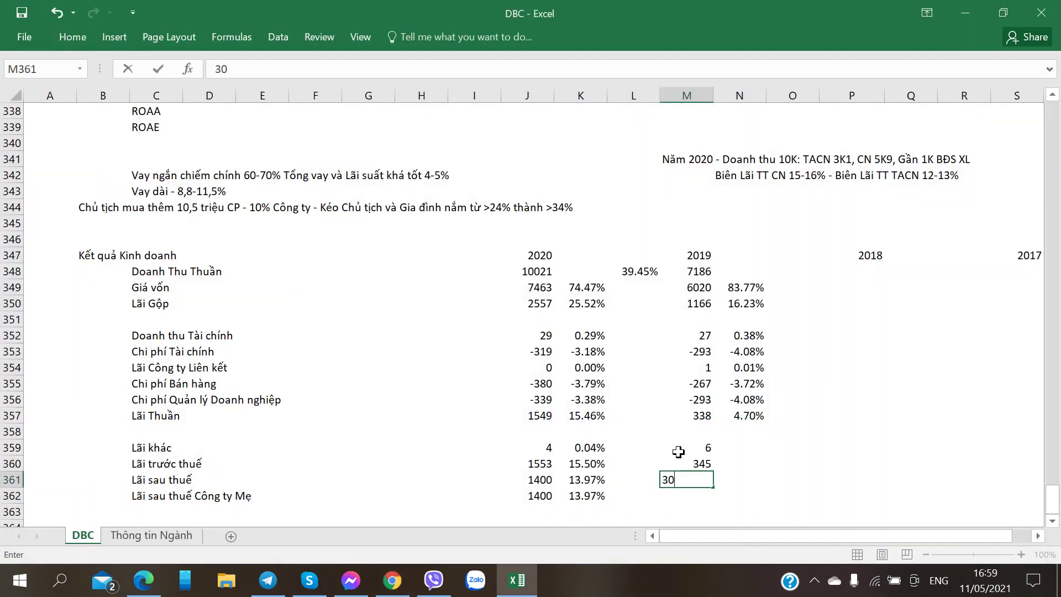
key(Return)
text(305)
key(Tab)
Copy the 2019 share-of-net-revenue formula from N357 to N359:N362
key(Up)
key(Up)
key(Up)
key(Up)
key(Up)
key(ctrl+c)
key(Down)
key(Down)
key(ctrl+v)
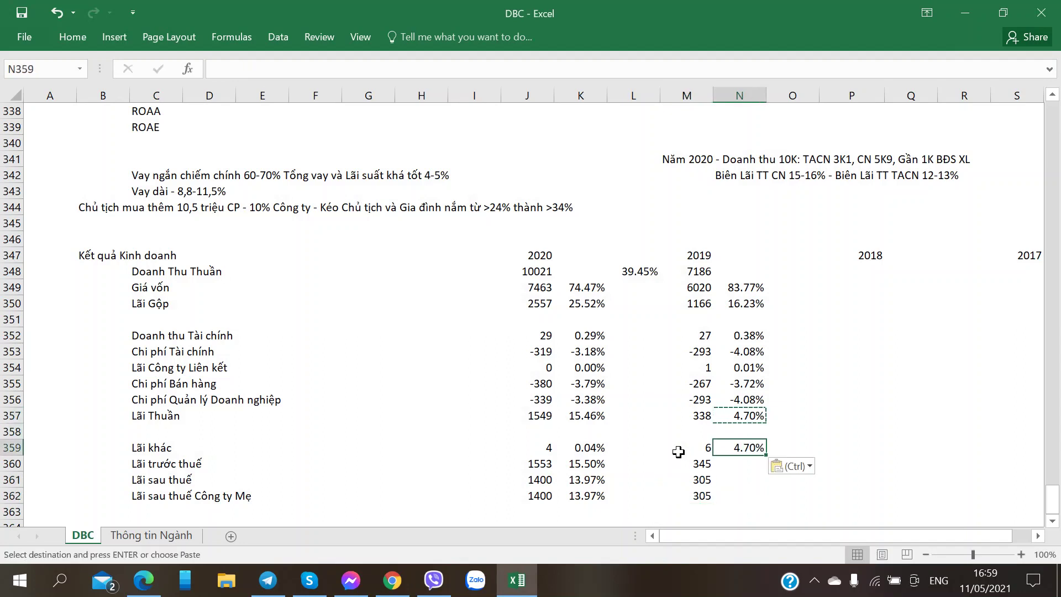
key(shift+Down)
key(shift+Down)
key(shift+Up)
key(shift+Up)
key(shift+Down)
key(shift+Down)
key(shift+Down)
key(Return)
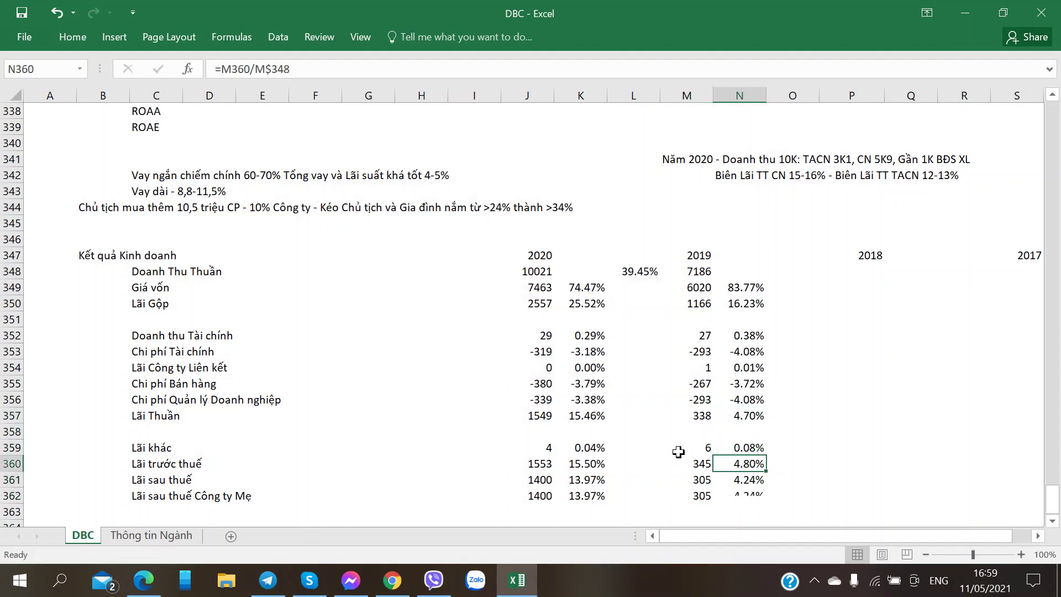
Review the 2020 parent-company after-tax margin alongside the net revenue, cost-of-goods share and gross margin
click(643, 446)
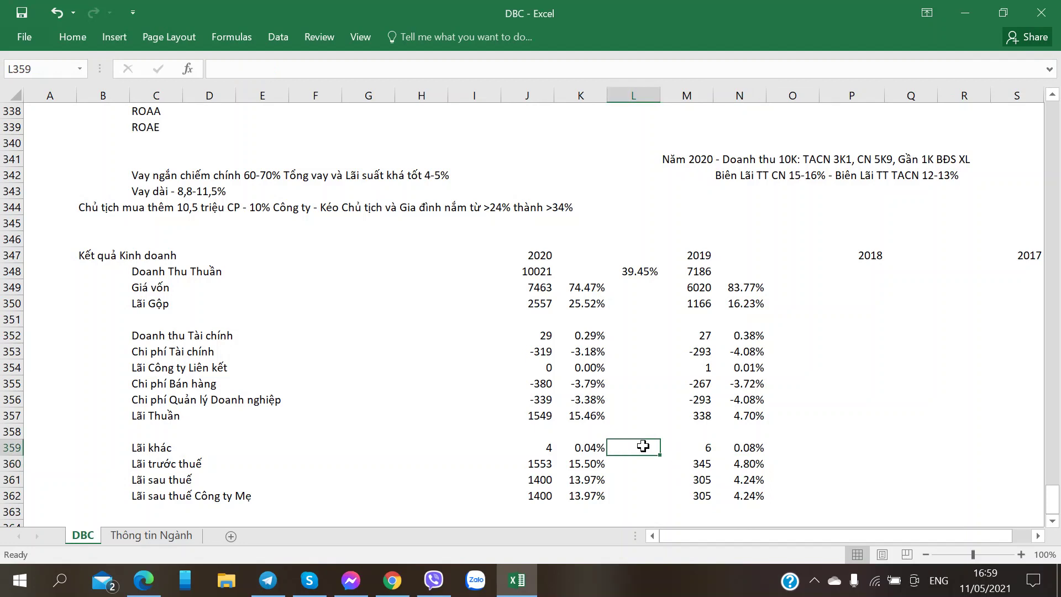
click(575, 497)
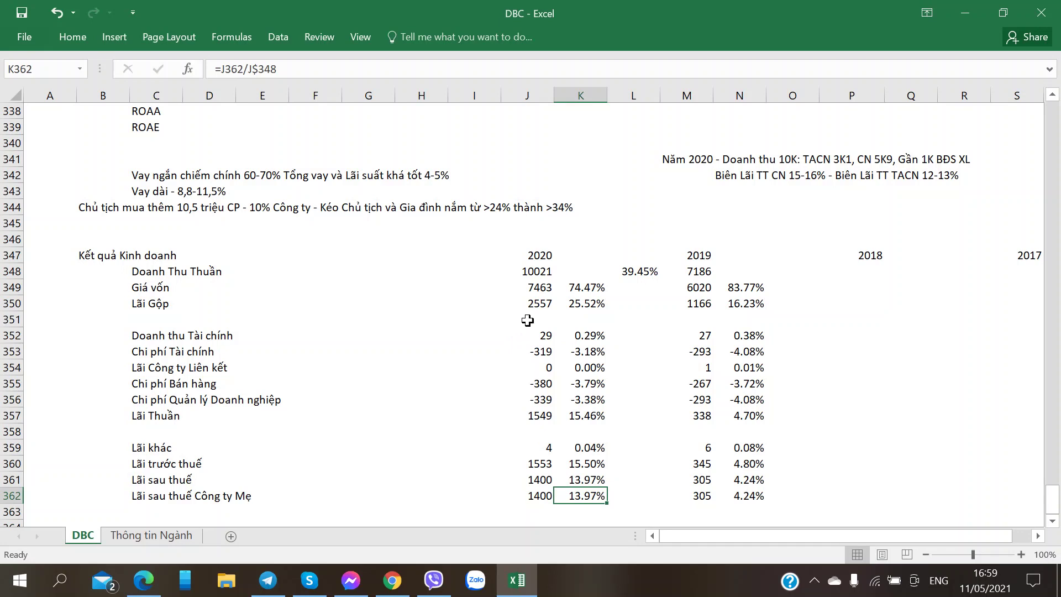
click(539, 272)
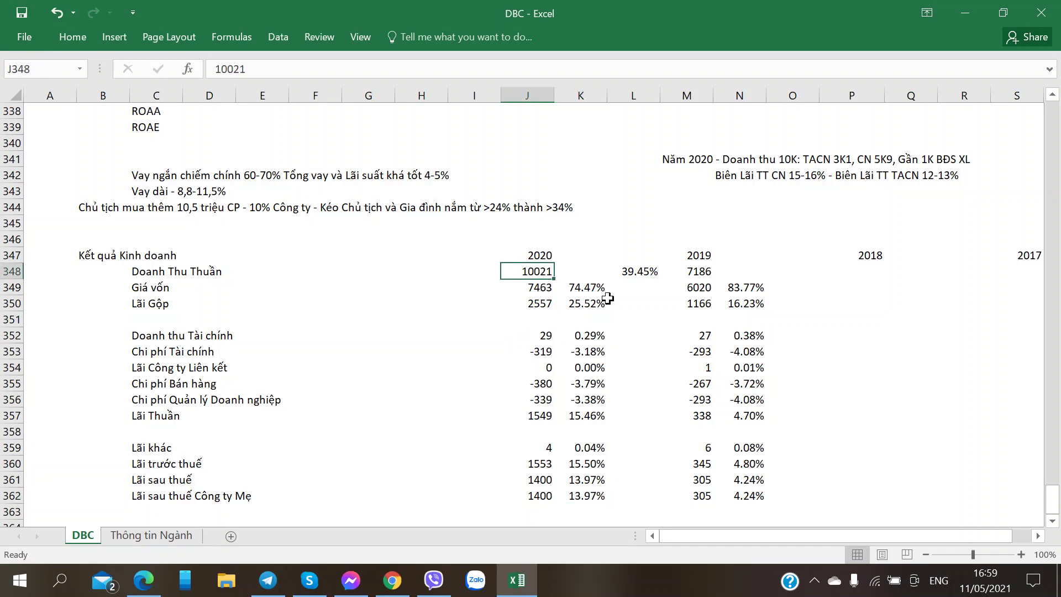
click(582, 288)
click(583, 304)
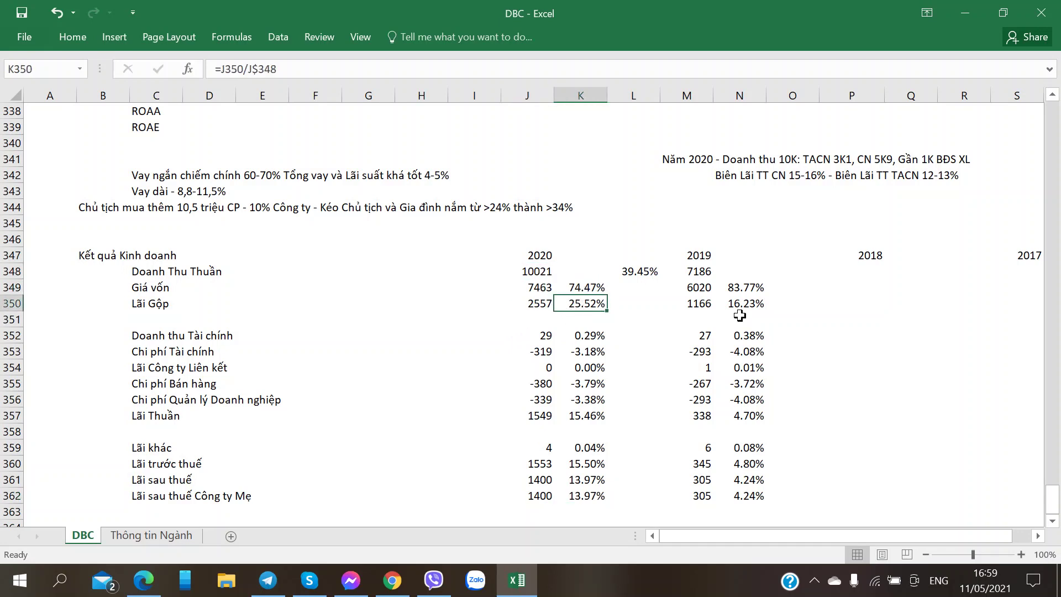
click(881, 270)
key(Left)
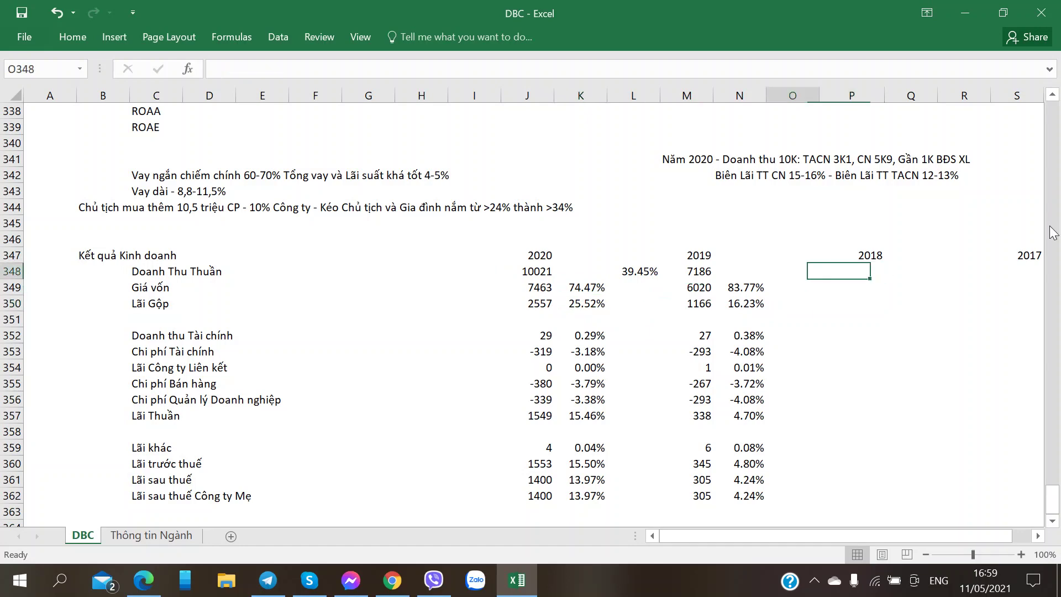
key(Left)
key(Left)
key(Left)
key(Left)
key(Left)
Switch to Chrome and examine the financial income (23.2) and cost of goods sold (24) notes in the second copy of DBC_20CN_BCTC_HNKT.pdf
key(alt+Tab)
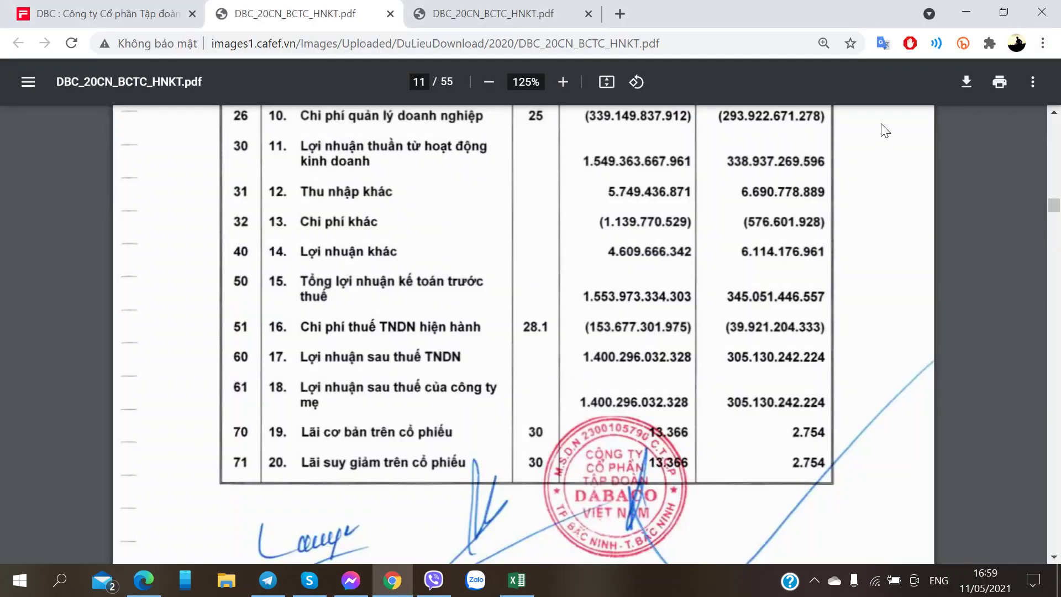
click(476, 14)
scroll(476, 191, down, 7)
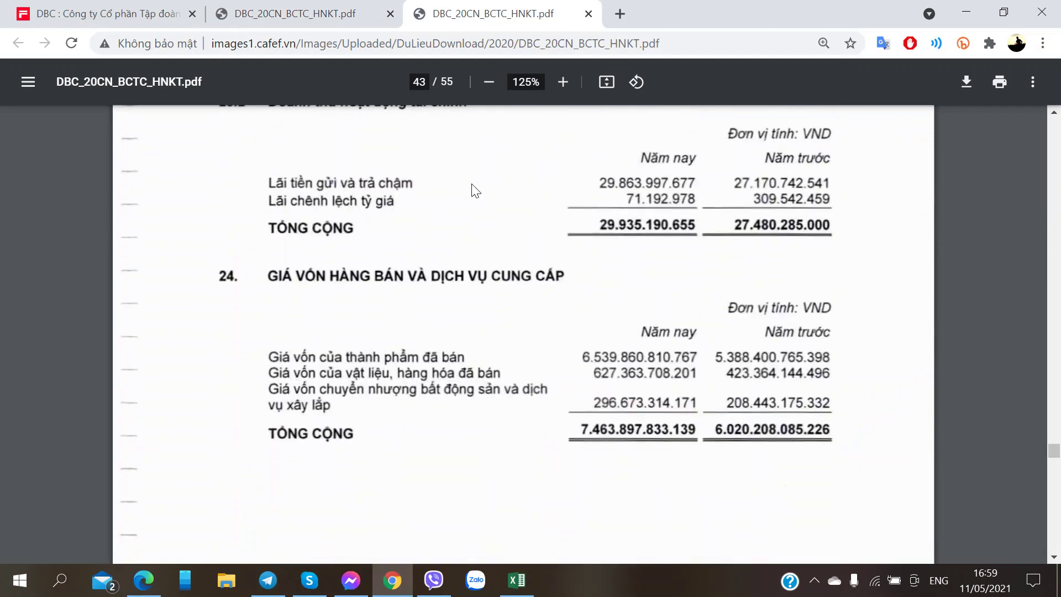
scroll(326, 326, up, 4)
scroll(325, 321, down, 3)
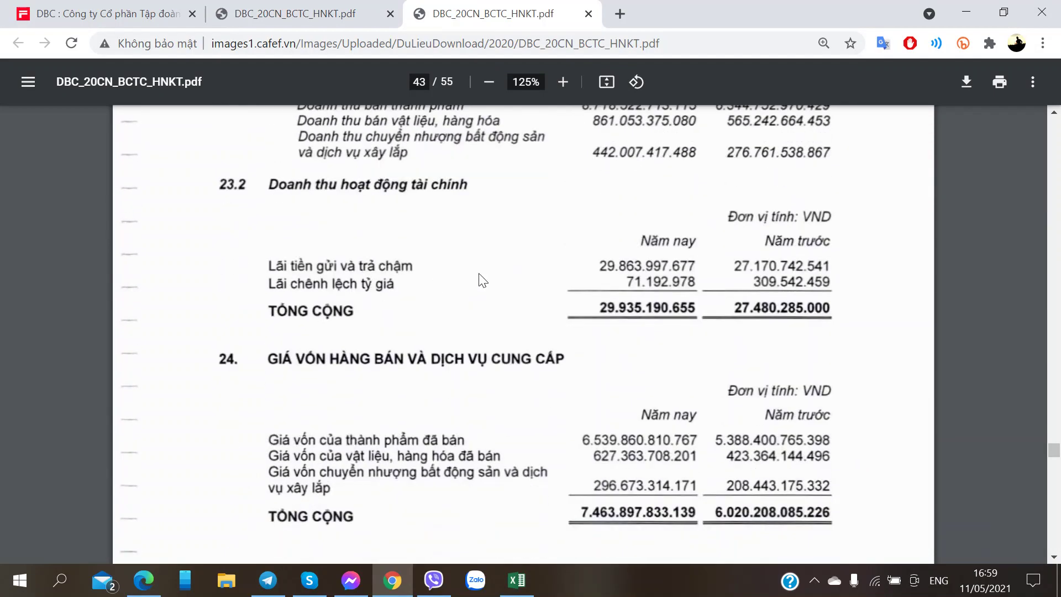
scroll(537, 330, down, 3)
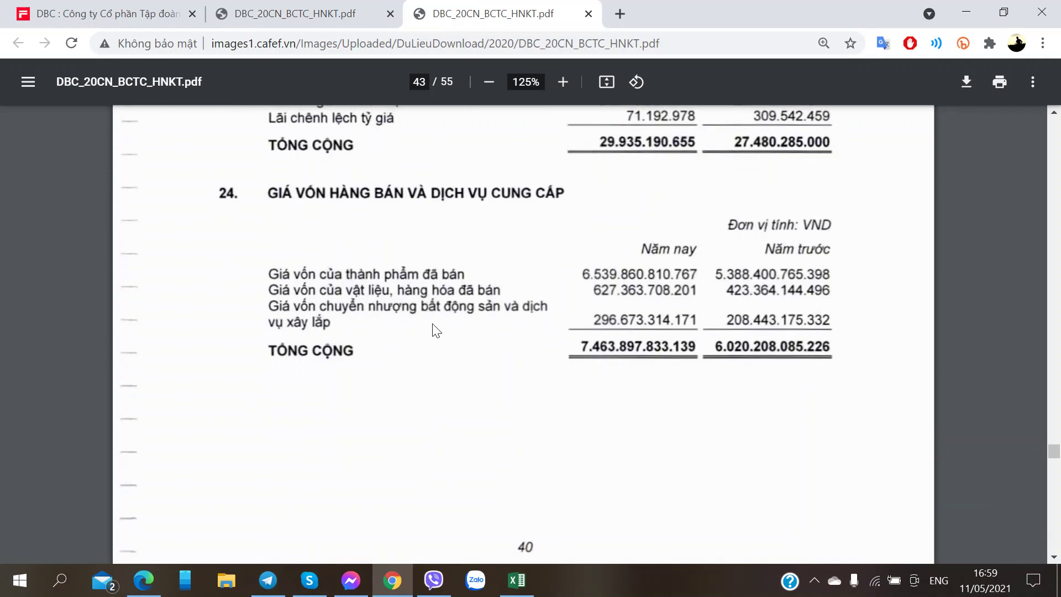
Examine the selling and administrative expense breakdown in note 25 and the financial expenses in note 26, checking back with the Excel summary
scroll(437, 331, down, 10)
scroll(436, 330, up, 2)
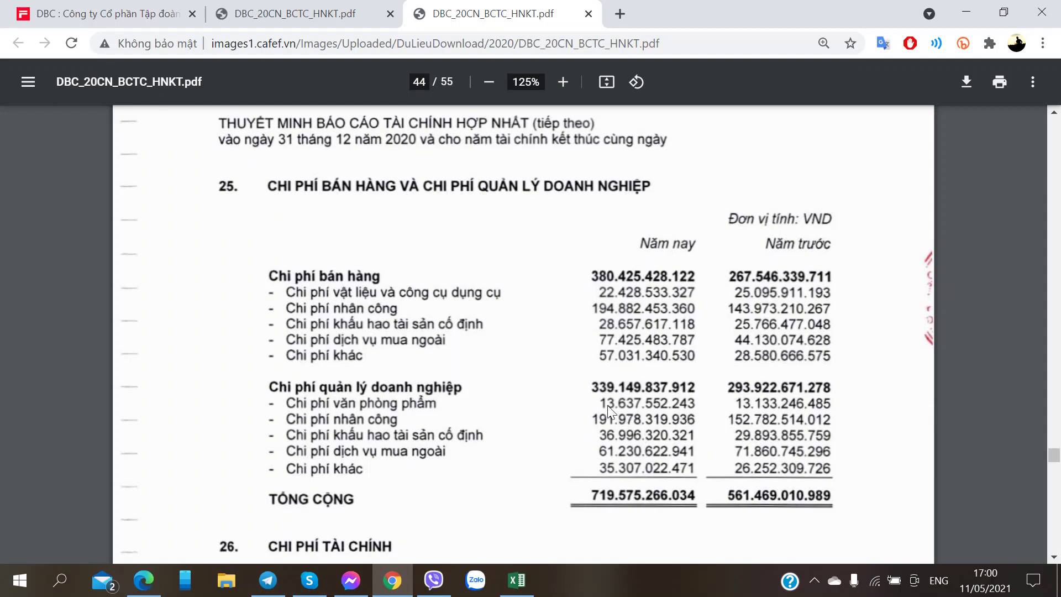
scroll(602, 395, down, 5)
scroll(593, 387, up, 3)
key(alt+Tab)
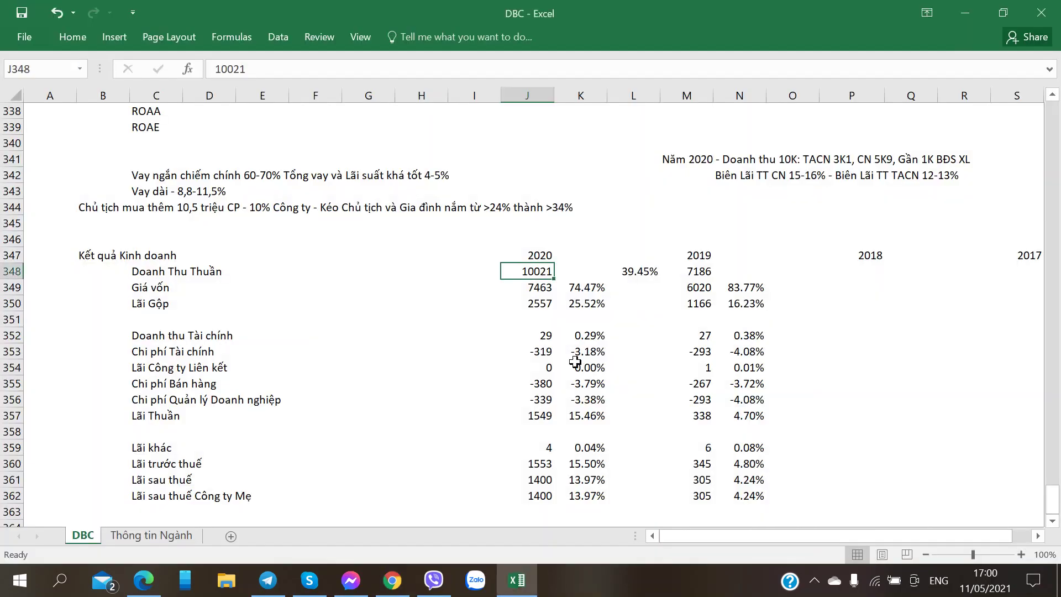
key(alt+Tab)
scroll(451, 387, down, 4)
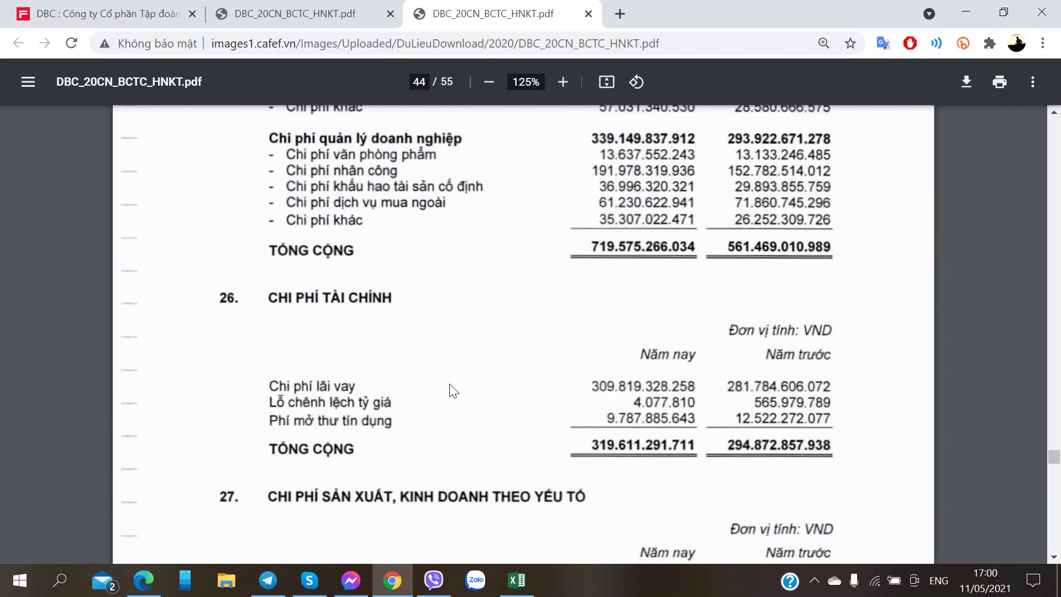
scroll(451, 387, up, 3)
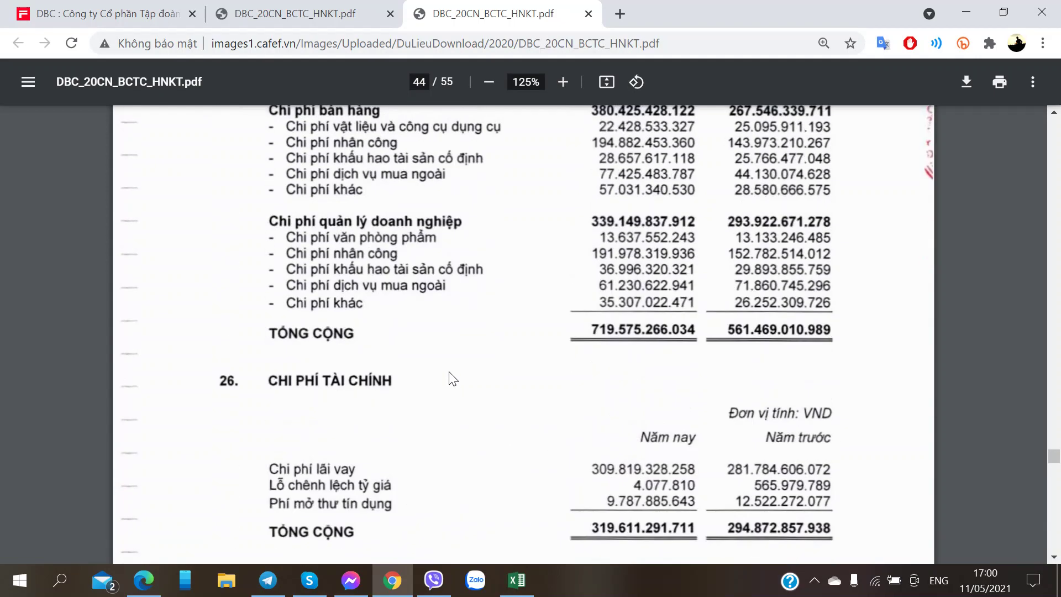
scroll(450, 376, down, 2)
scroll(450, 376, up, 2)
scroll(452, 379, up, 3)
scroll(452, 379, down, 4)
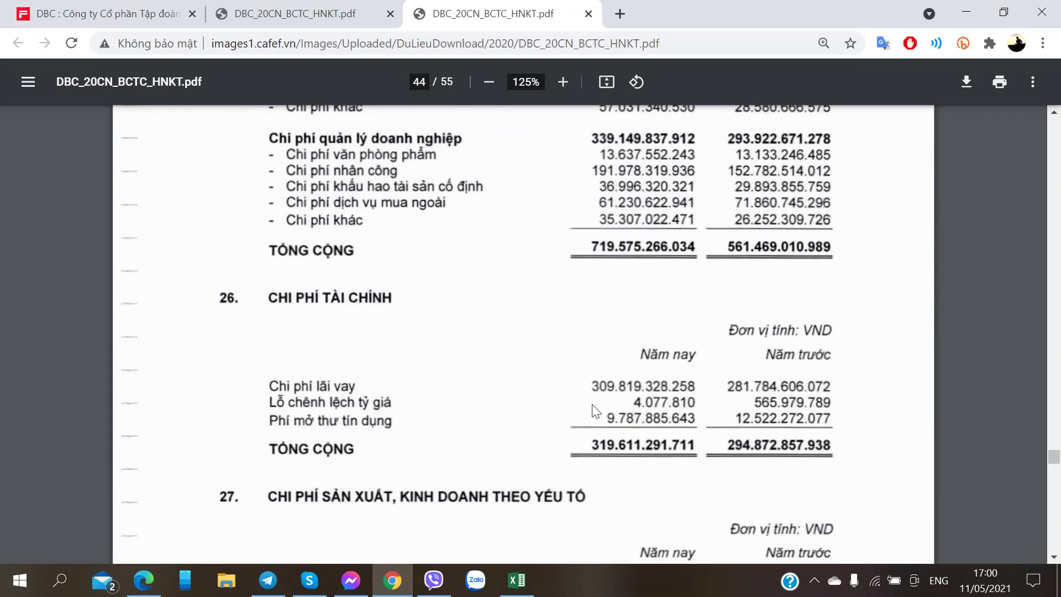
Examine the production and business costs by element in note 27 and the corporate income tax rates and exemptions in note 28
scroll(591, 410, down, 5)
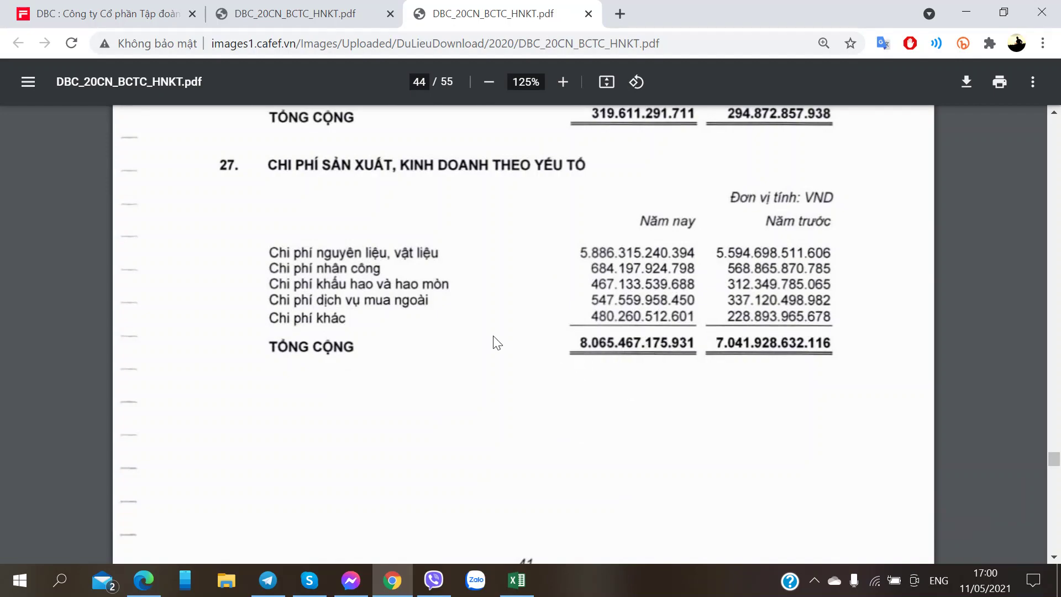
scroll(489, 349, down, 5)
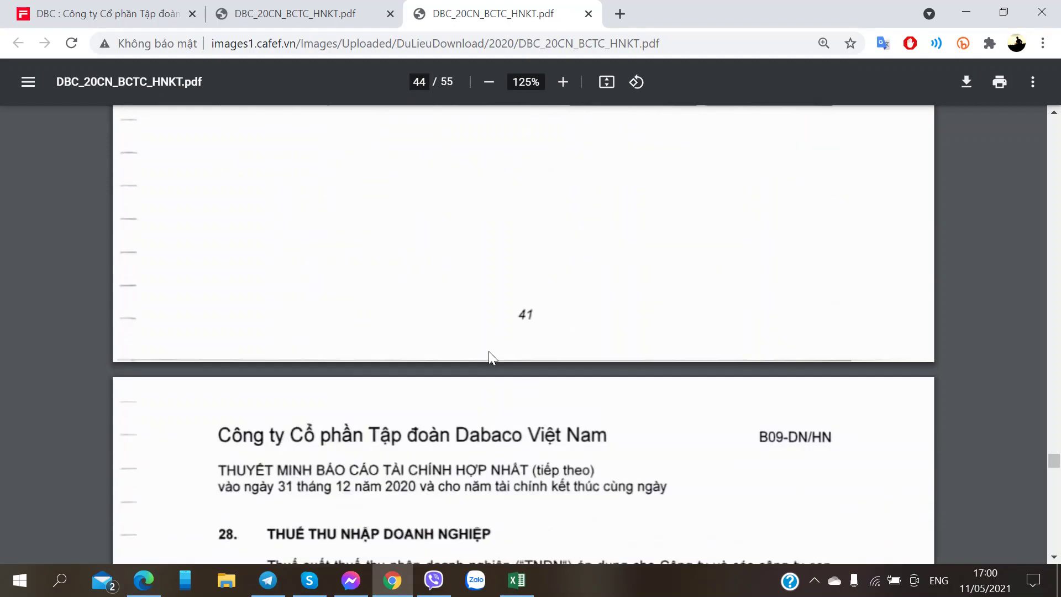
scroll(489, 351, down, 15)
scroll(468, 326, up, 7)
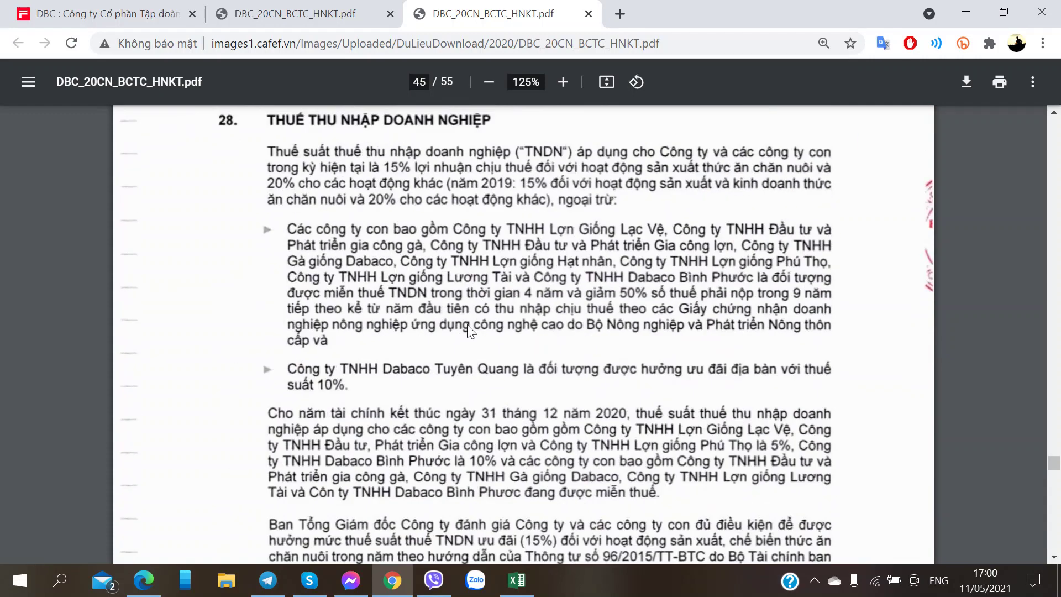
scroll(468, 331, up, 2)
scroll(468, 331, down, 3)
scroll(468, 330, up, 3)
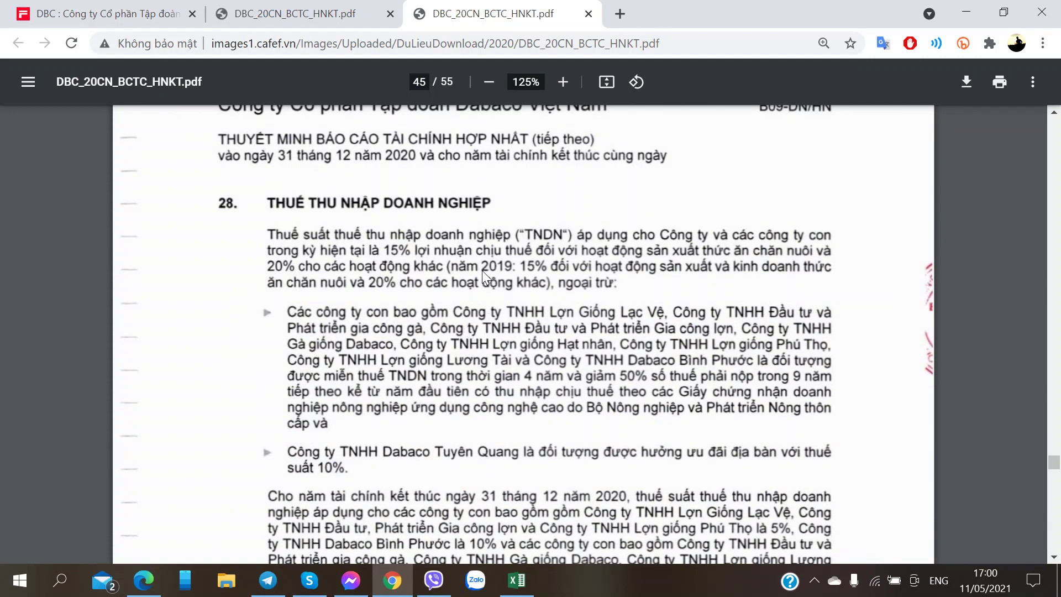